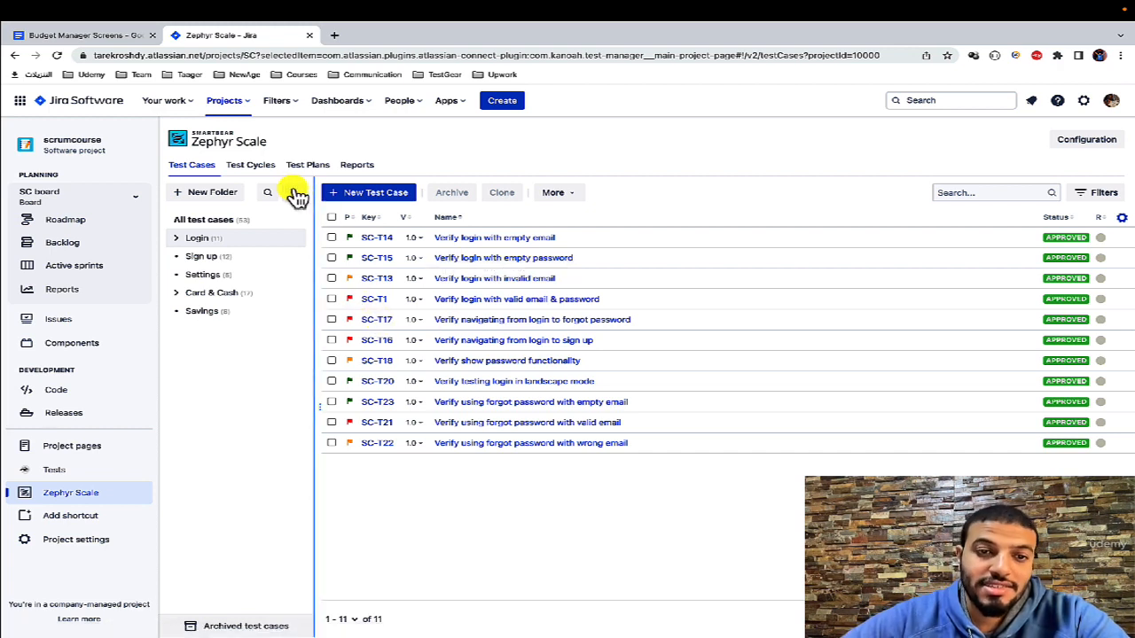
Step: Start a new test cycle in Zephyr Scale and name it "Smoke Test"
{"action": "left_click", "coordinate": [256, 171]}
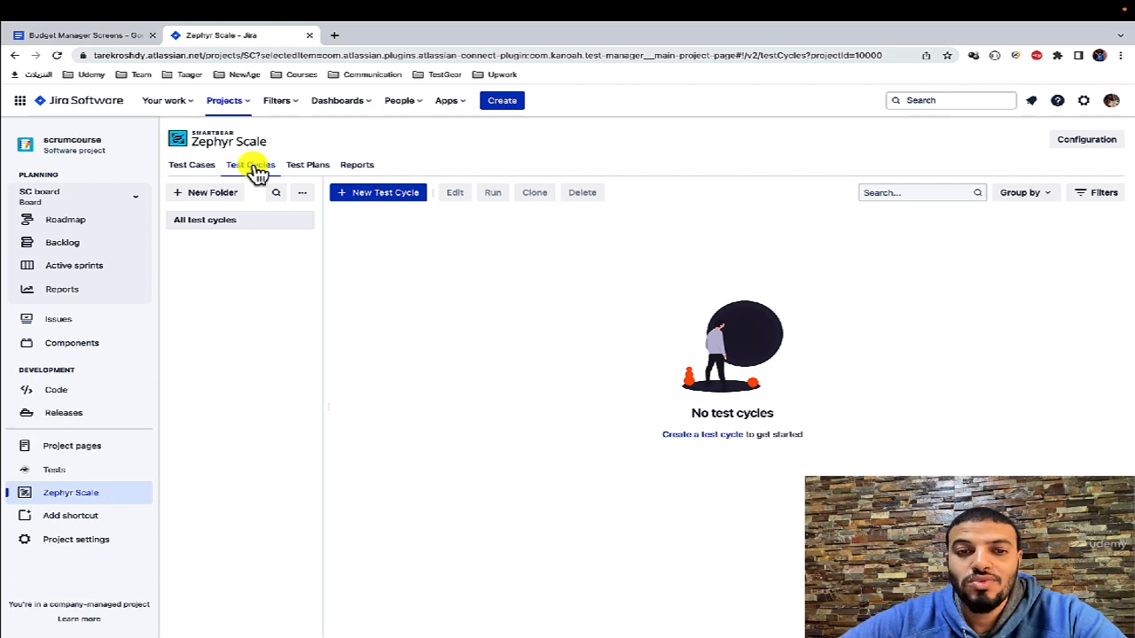
{"action": "left_click", "coordinate": [363, 196]}
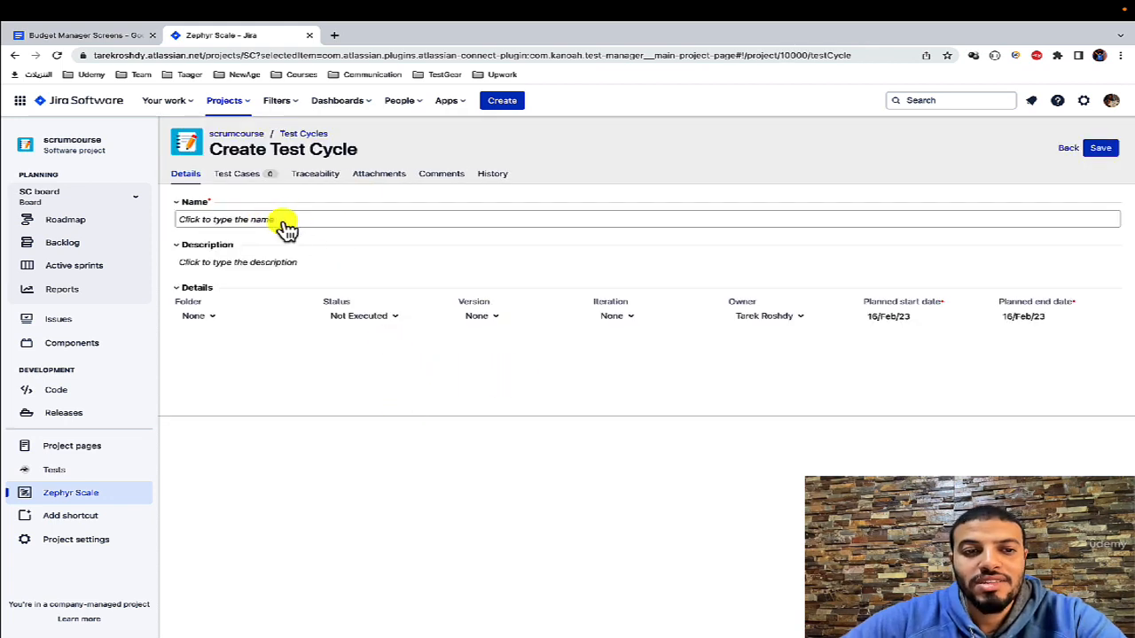
{"action": "left_click", "coordinate": [357, 219]}
{"action": "type", "text": "Smoke Test"}
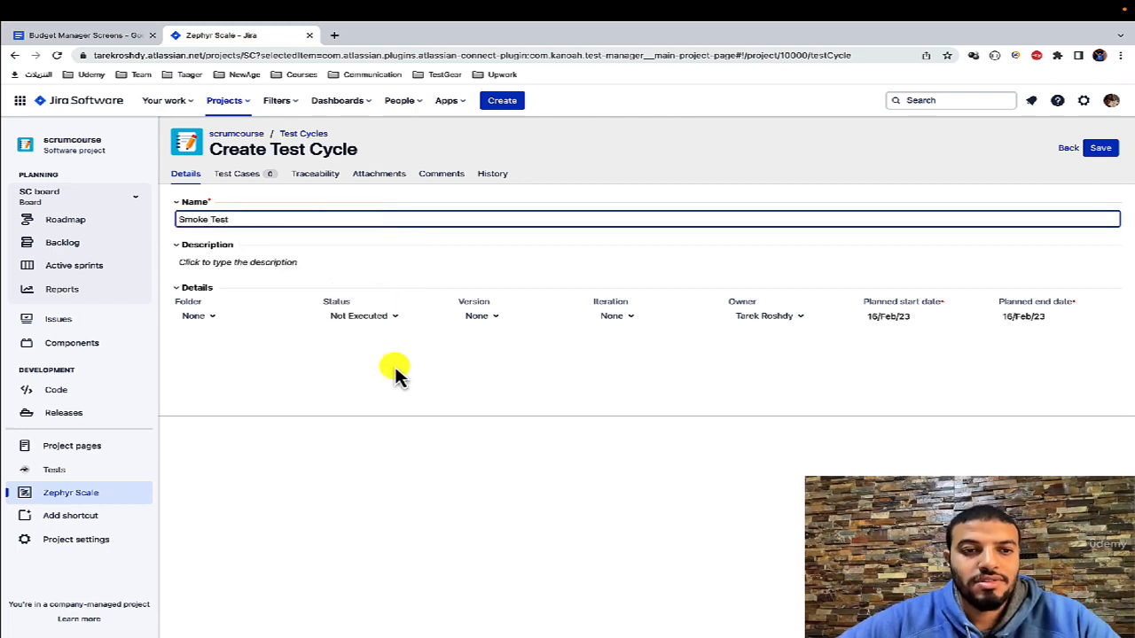
{"action": "left_click", "coordinate": [395, 372]}
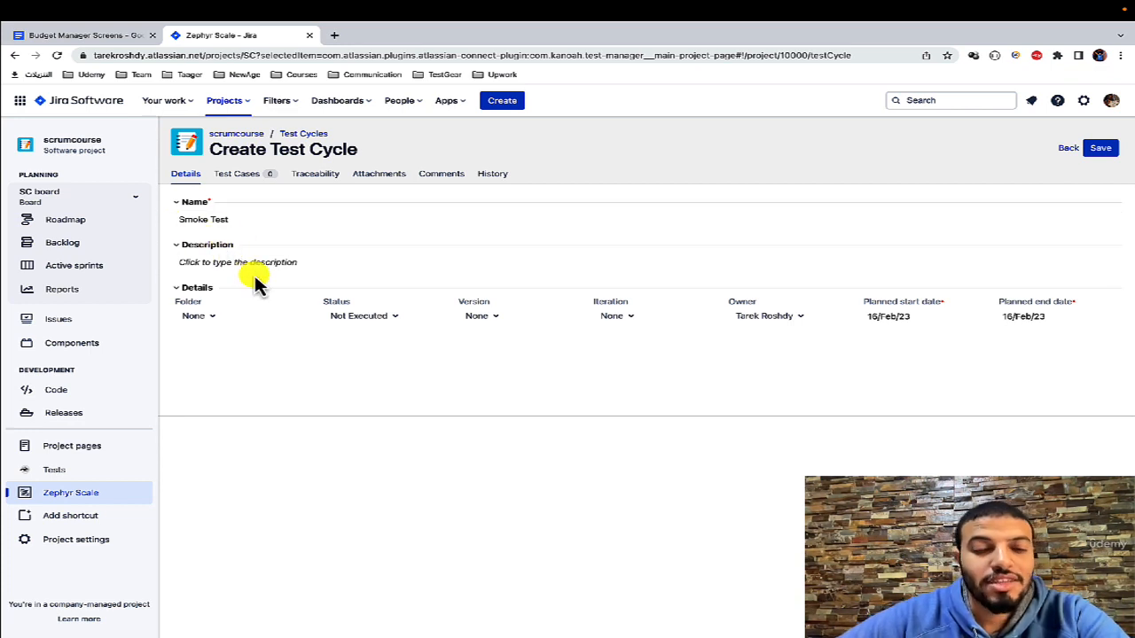
Step: Check the folder options, set the test cycle's status to In Progress, and check which versions can be assigned
{"action": "left_click", "coordinate": [211, 317]}
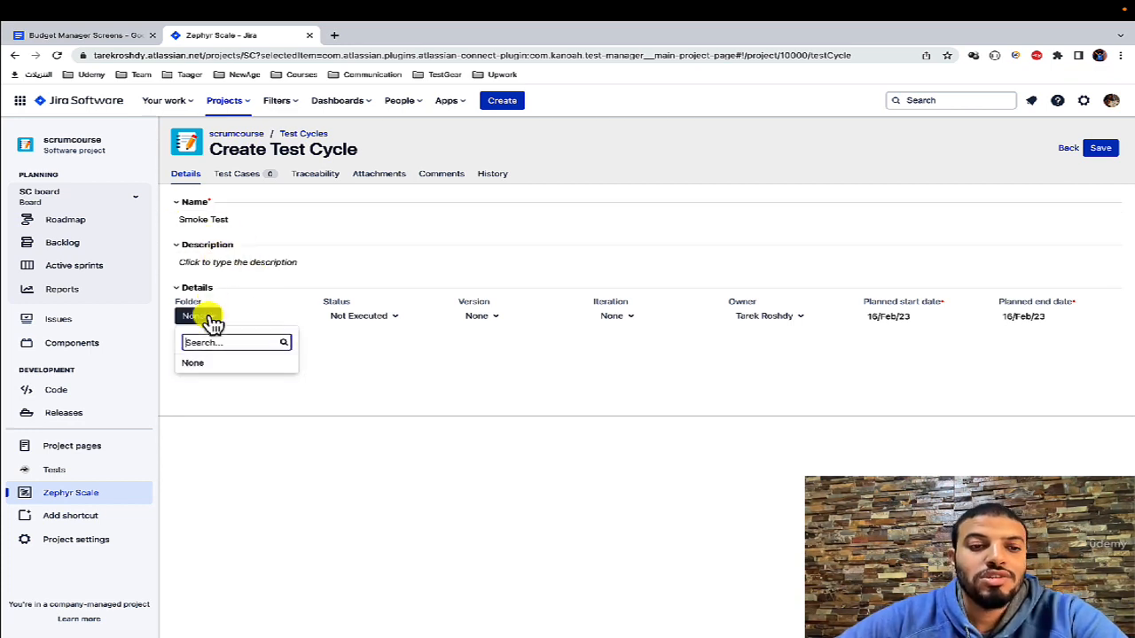
{"action": "left_click", "coordinate": [399, 381]}
{"action": "left_click", "coordinate": [359, 315]}
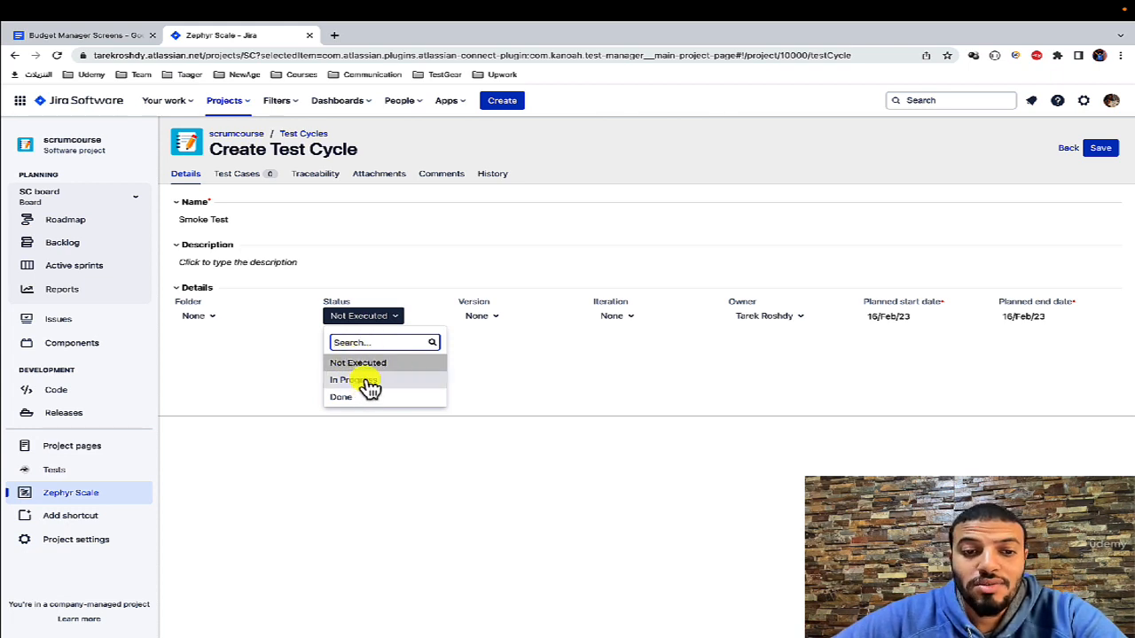
{"action": "left_click", "coordinate": [430, 381]}
{"action": "left_click", "coordinate": [483, 315]}
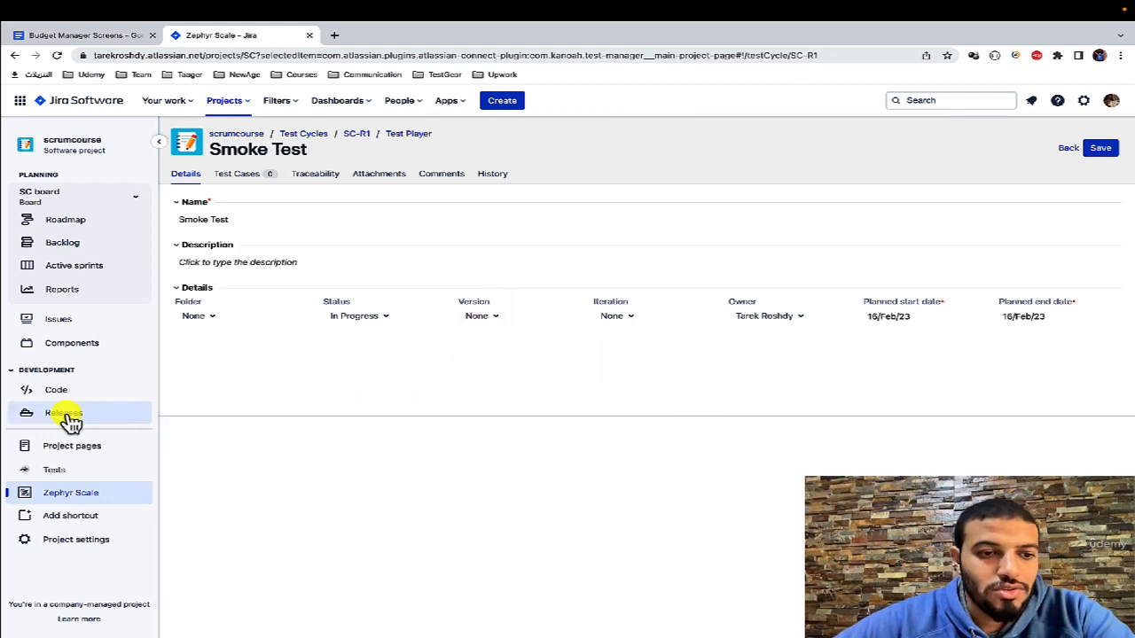
Step: Create a project release version named V1.1 with the release date 2/16/2023 and save it
{"action": "left_click", "coordinate": [76, 414]}
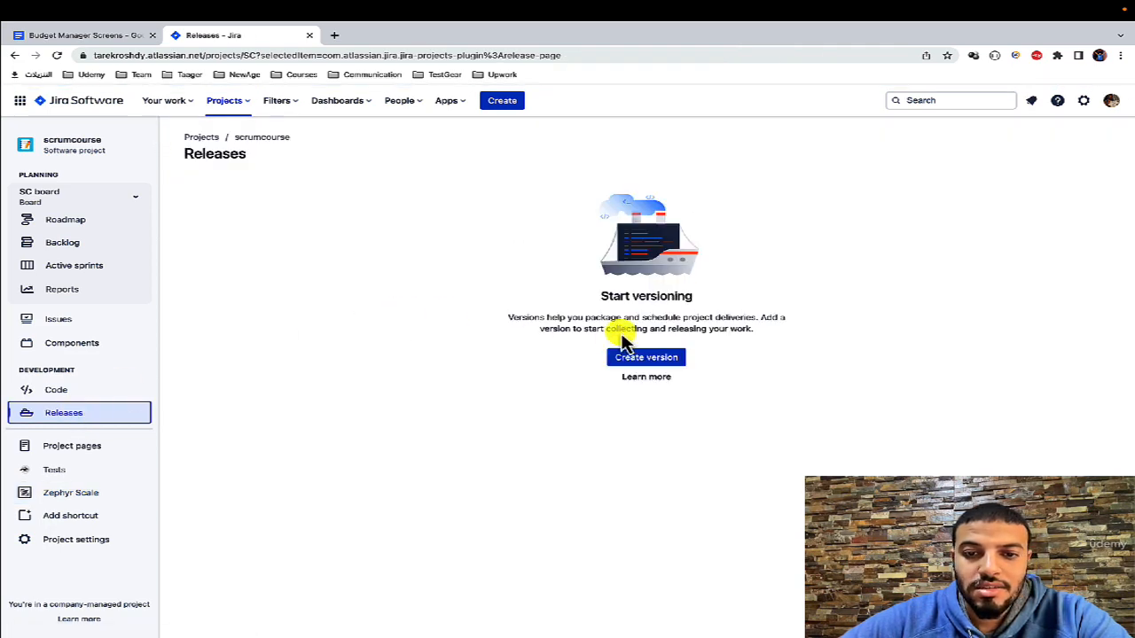
{"action": "left_click", "coordinate": [631, 358]}
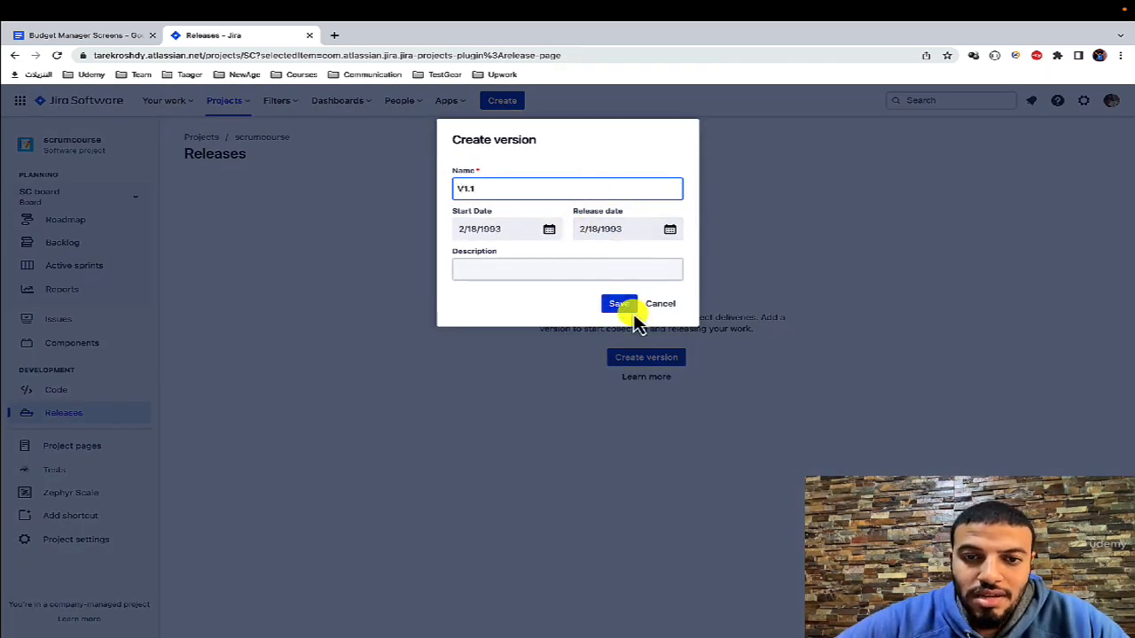
{"action": "left_click", "coordinate": [594, 229]}
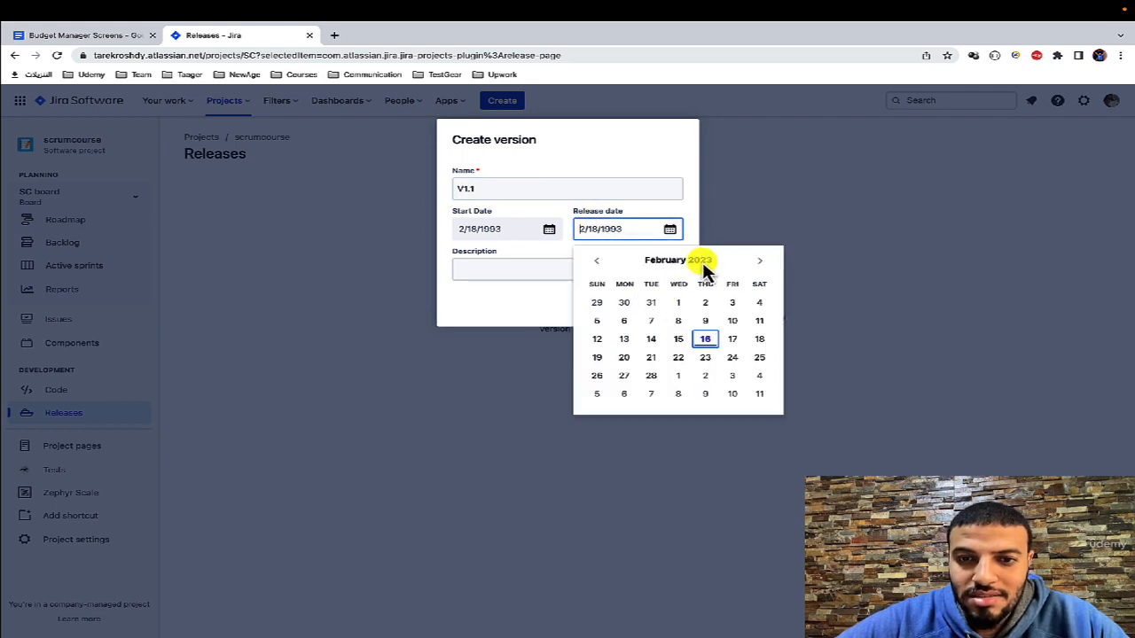
{"action": "left_click", "coordinate": [715, 339]}
{"action": "left_click", "coordinate": [621, 303]}
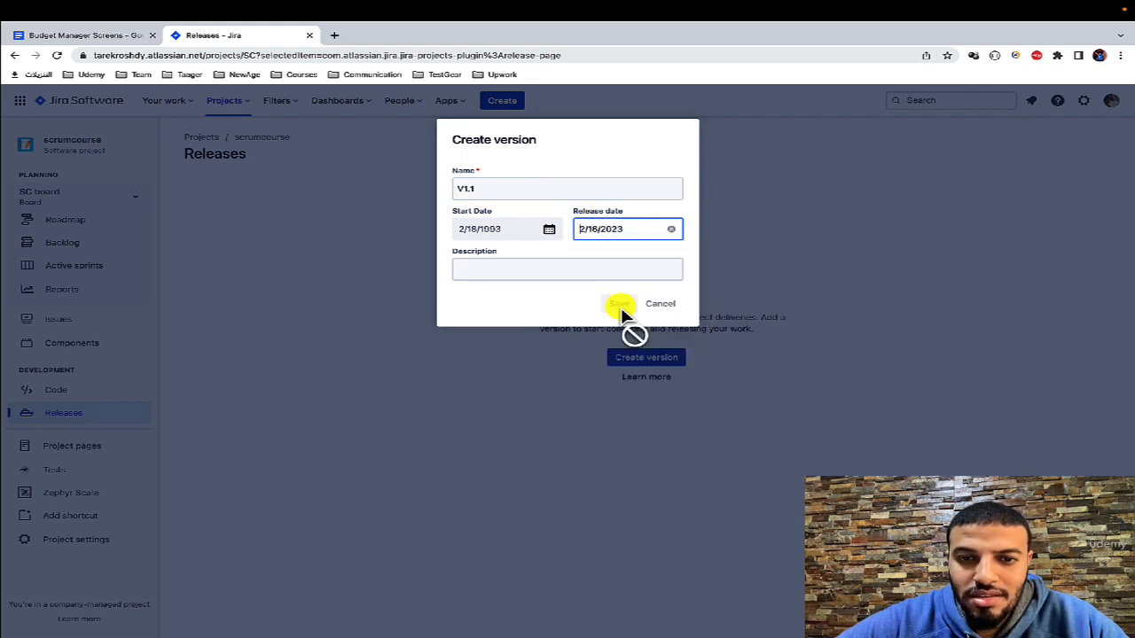
Step: Reopen the Smoke Test cycle, select V1.1 as its version, and check the available iterations
{"action": "left_click", "coordinate": [93, 495]}
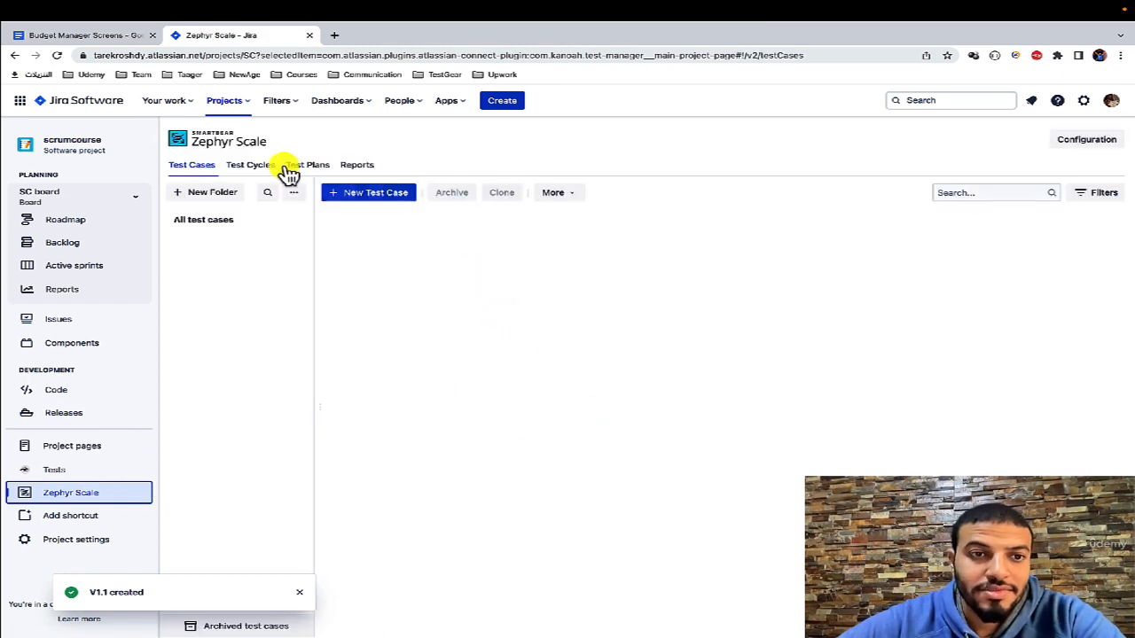
{"action": "left_click", "coordinate": [257, 167]}
{"action": "left_click", "coordinate": [405, 243]}
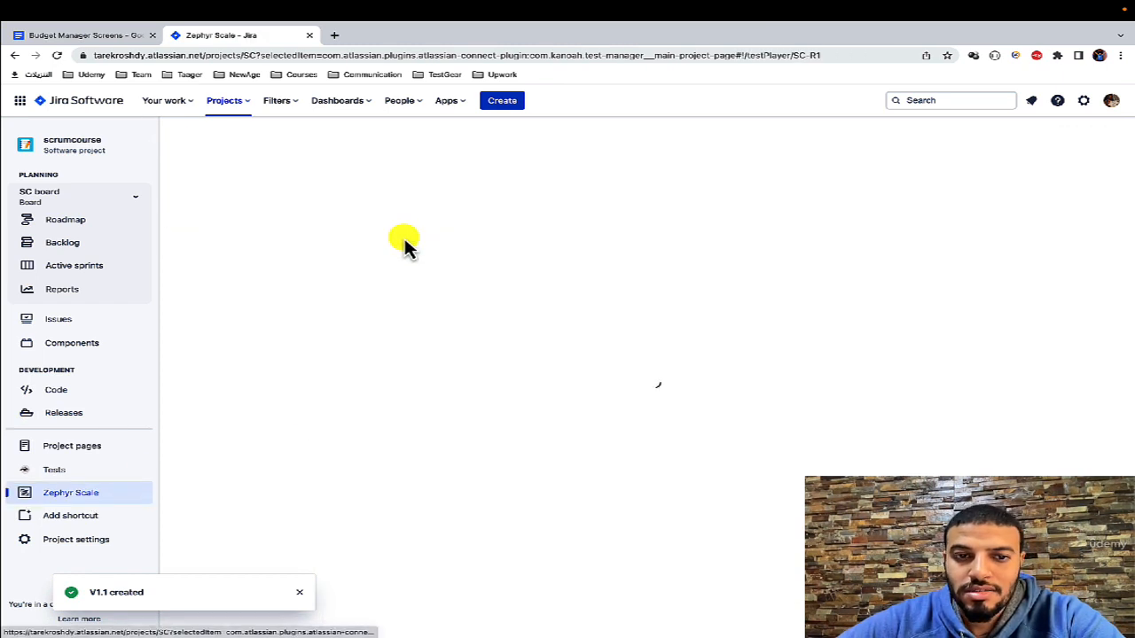
{"action": "left_click", "coordinate": [480, 319]}
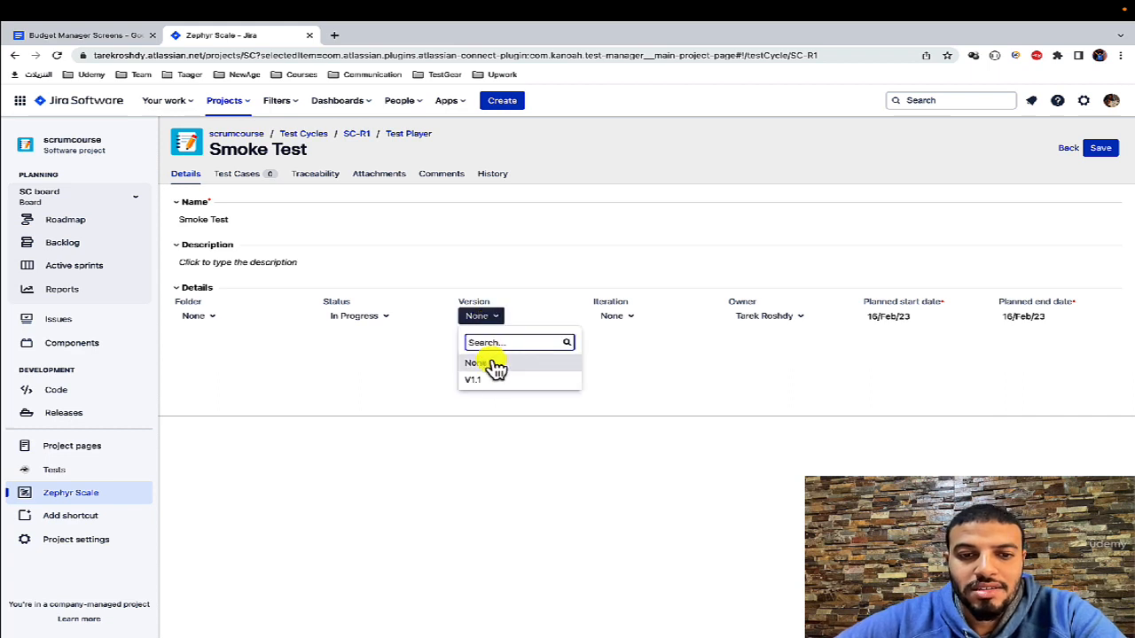
{"action": "left_click", "coordinate": [499, 388]}
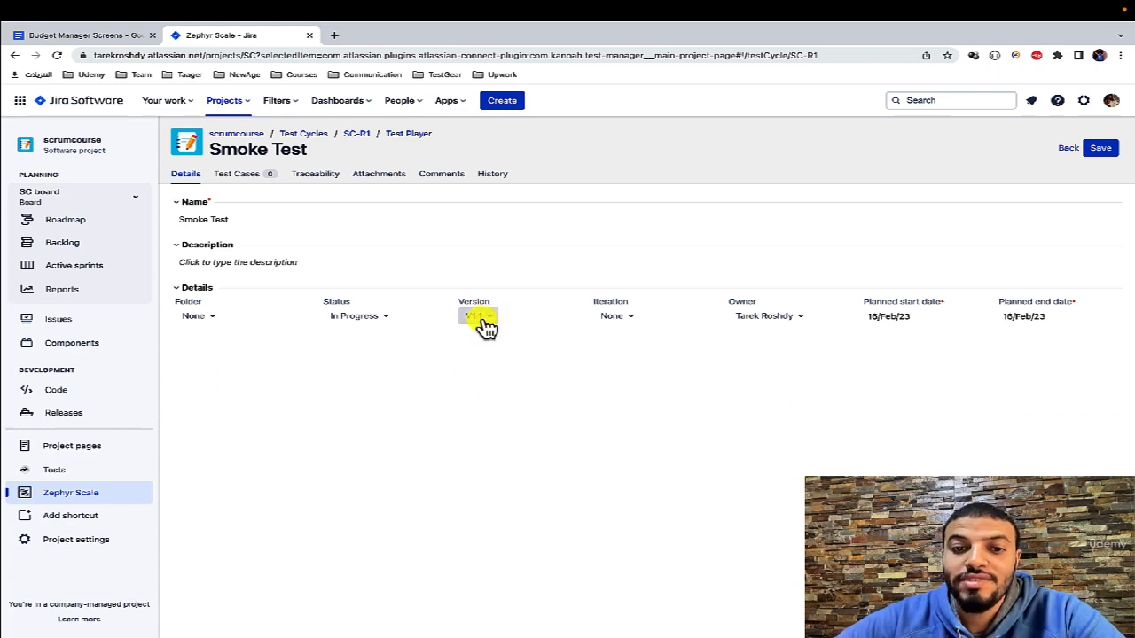
{"action": "left_click", "coordinate": [631, 317]}
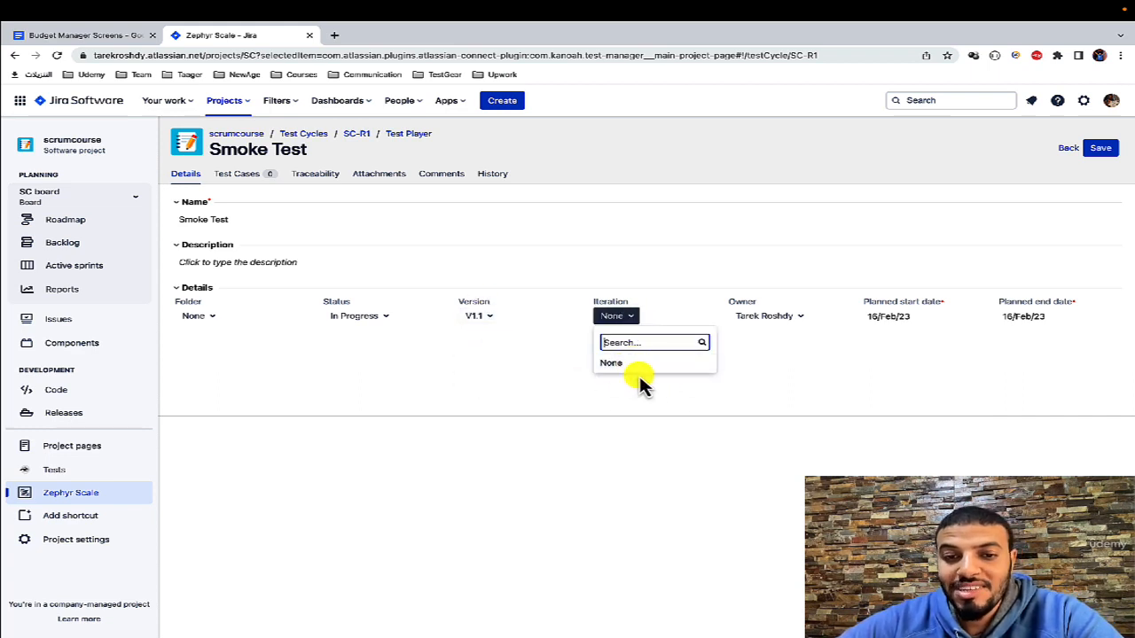
{"action": "left_click", "coordinate": [634, 368]}
Step: Start SC Sprint 3 from the project backlog with a duration of 2 weeks
{"action": "left_click", "coordinate": [74, 252]}
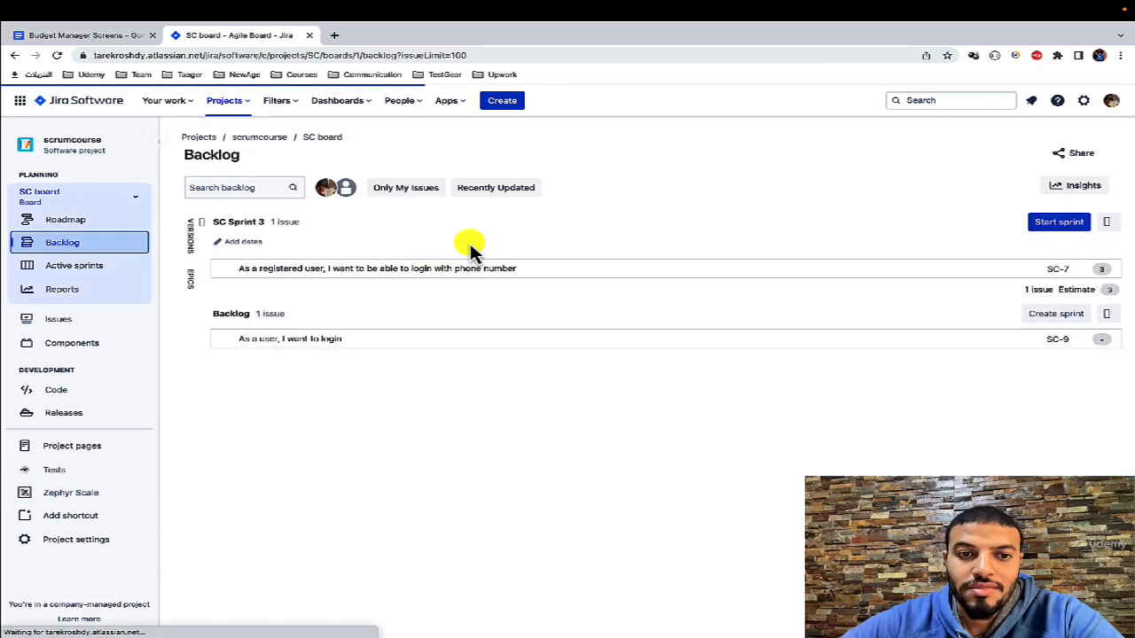
{"action": "left_click", "coordinate": [1060, 254]}
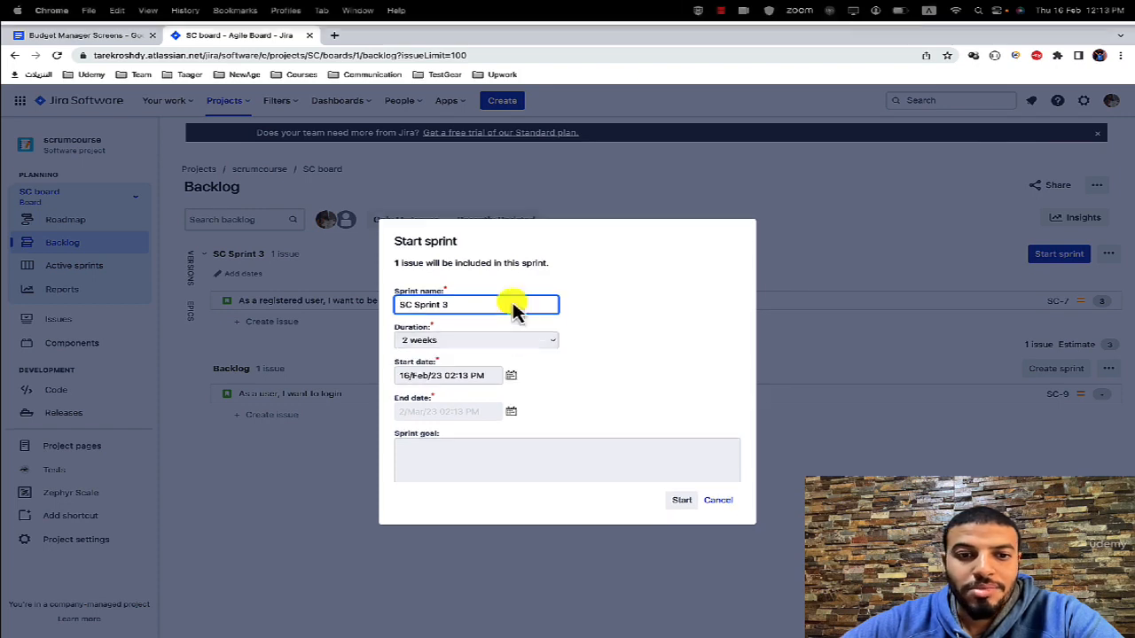
{"action": "left_click", "coordinate": [687, 503]}
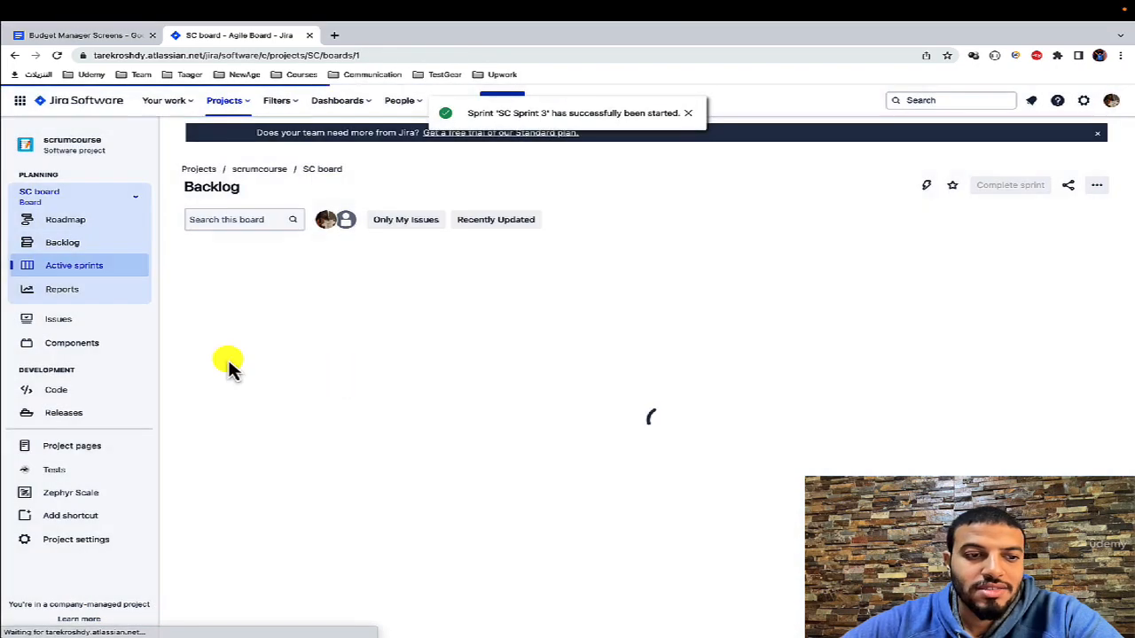
Step: Return to the Smoke Test cycle's details in Zephyr Scale, keep the iteration at None, and set the version to V1.1
{"action": "left_click", "coordinate": [75, 497]}
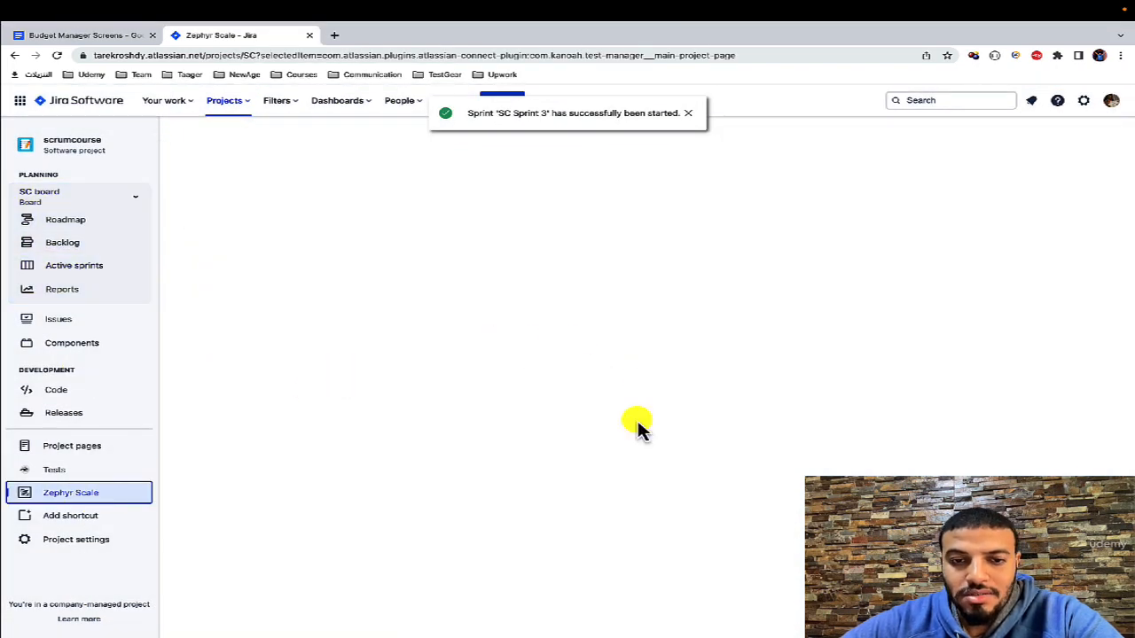
{"action": "left_click", "coordinate": [244, 168]}
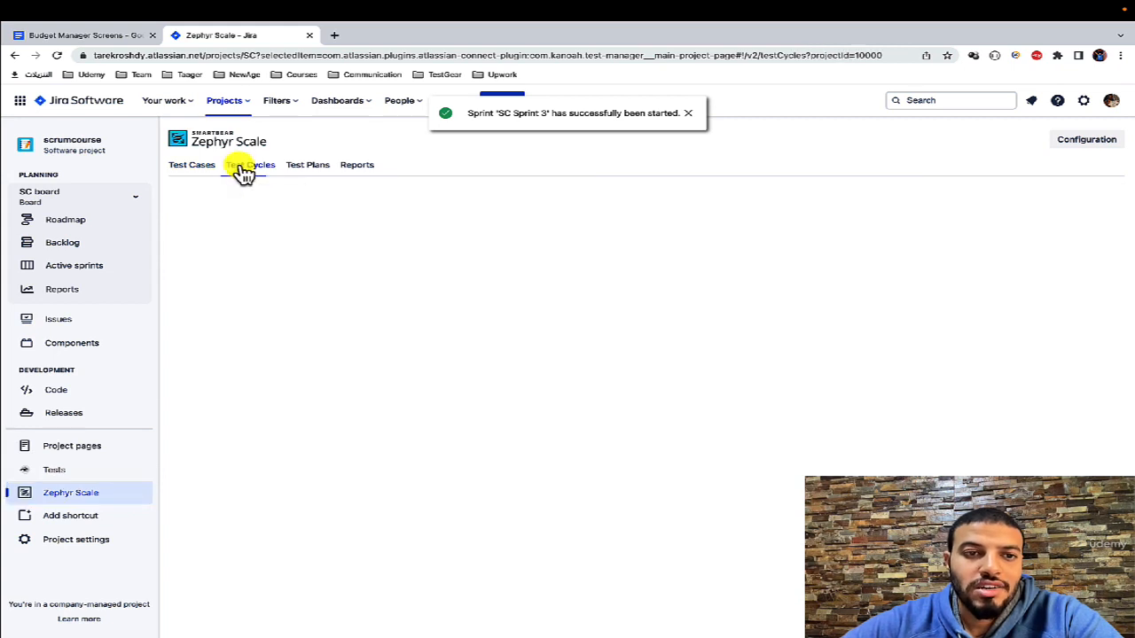
{"action": "left_click", "coordinate": [394, 237]}
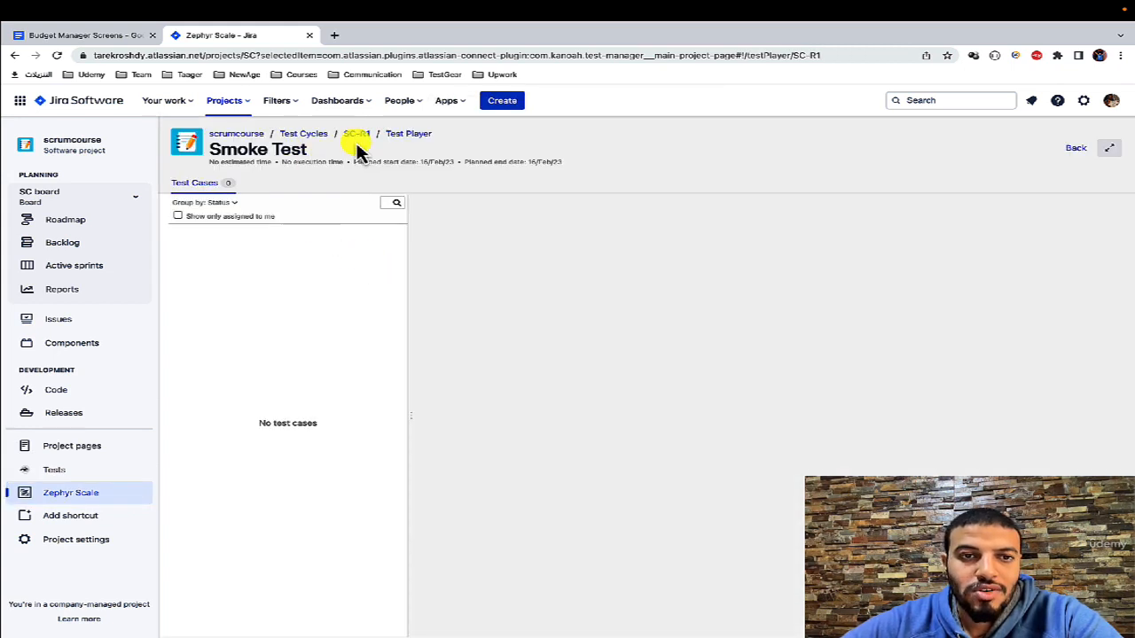
{"action": "left_click", "coordinate": [359, 137]}
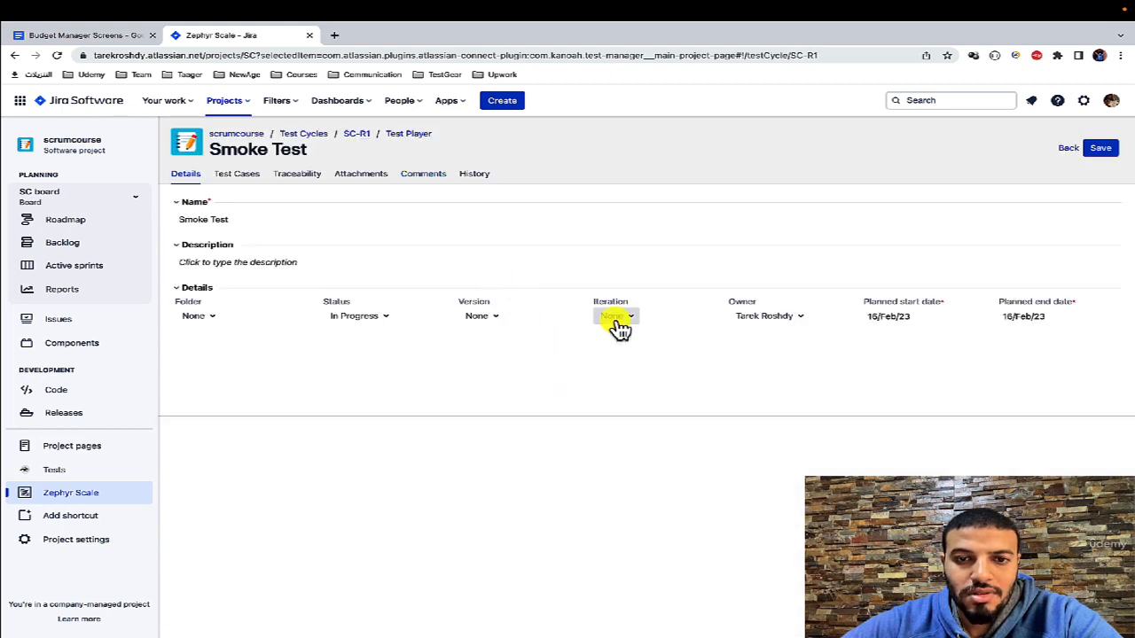
{"action": "left_click", "coordinate": [618, 321]}
{"action": "left_click", "coordinate": [629, 365]}
{"action": "left_click", "coordinate": [489, 323]}
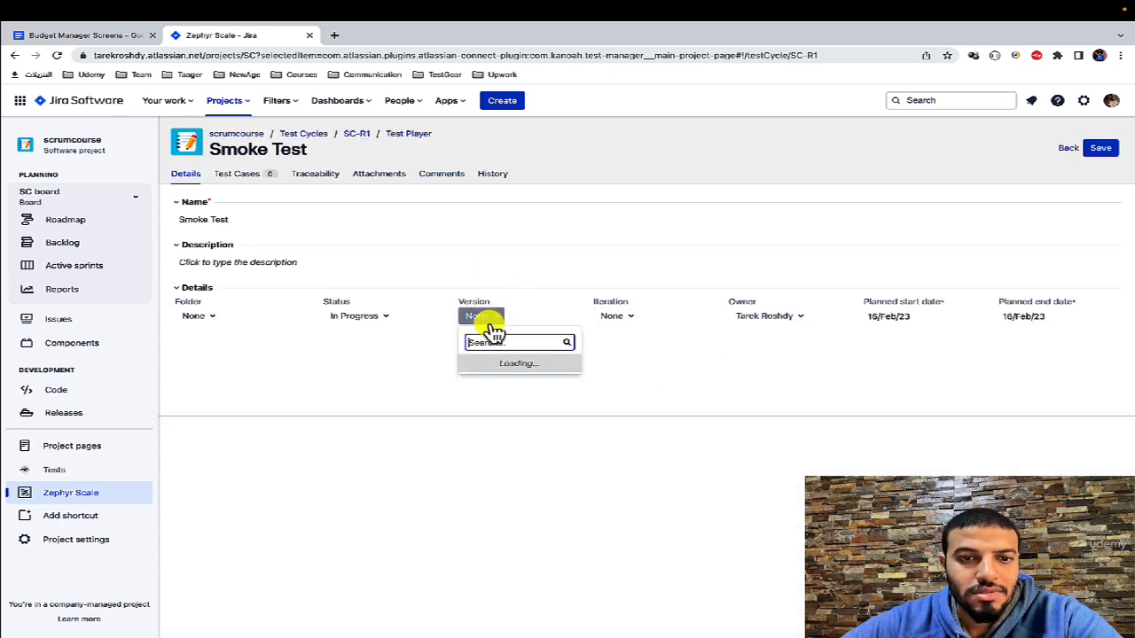
{"action": "left_click", "coordinate": [495, 376]}
Step: Recheck the iteration options, leave the iteration at None, and save the Smoke Test cycle
{"action": "left_click", "coordinate": [632, 318]}
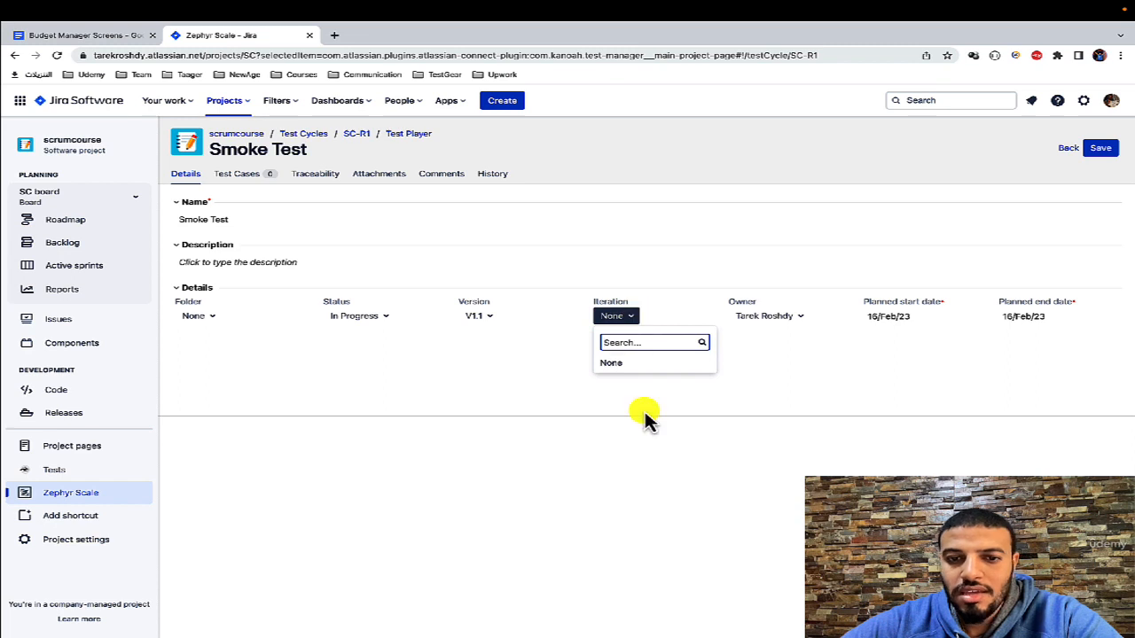
{"action": "left_click", "coordinate": [667, 451]}
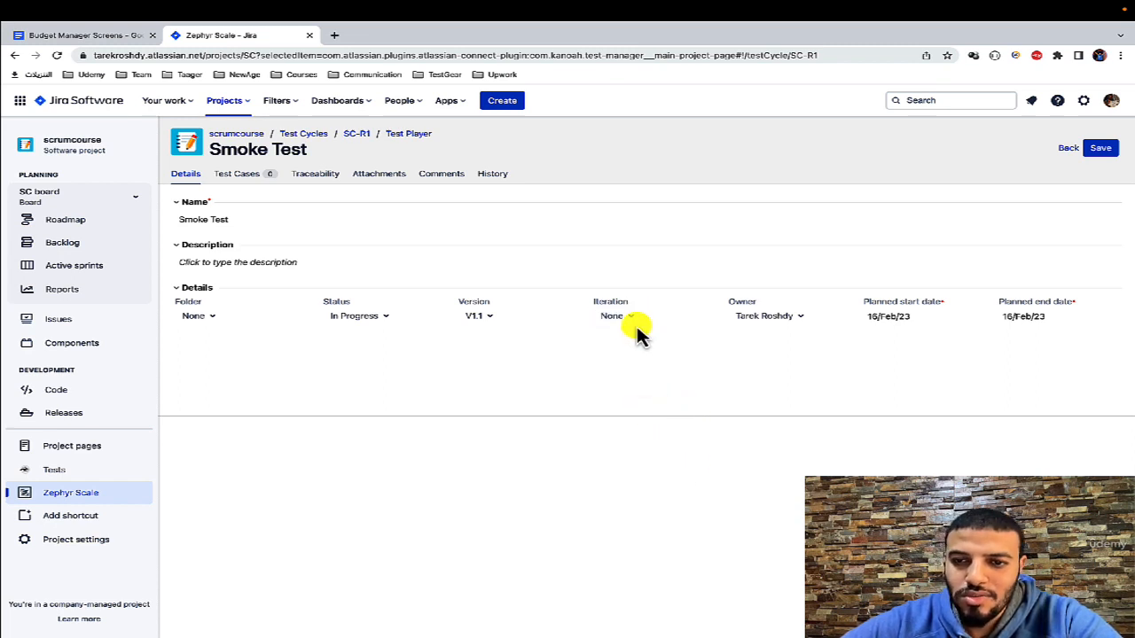
{"action": "left_click", "coordinate": [627, 317]}
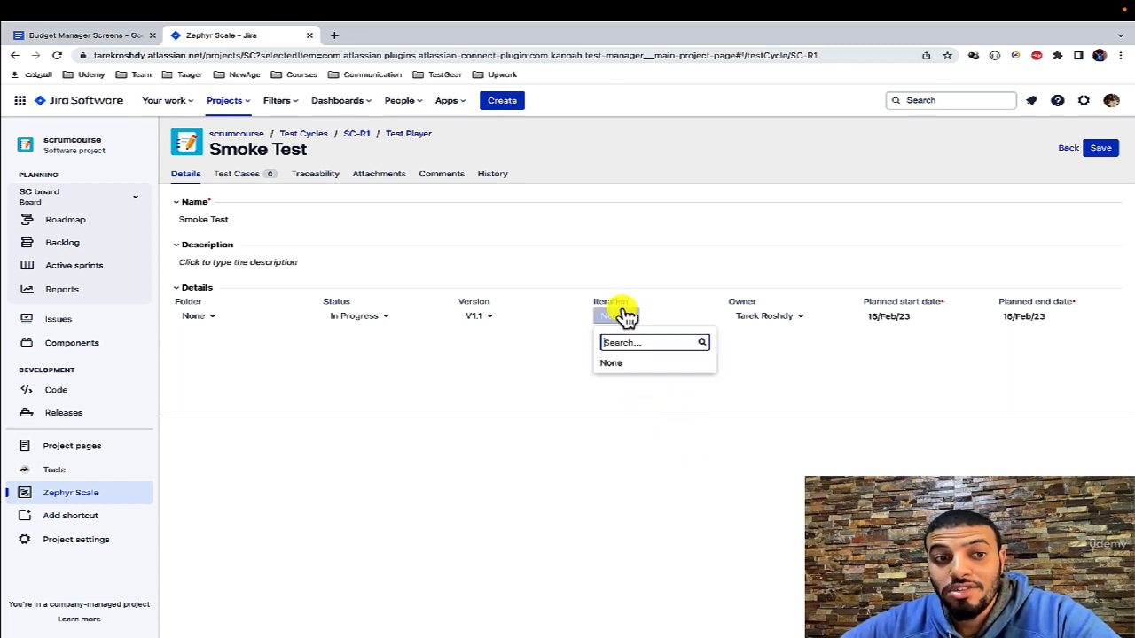
{"action": "left_click", "coordinate": [626, 364]}
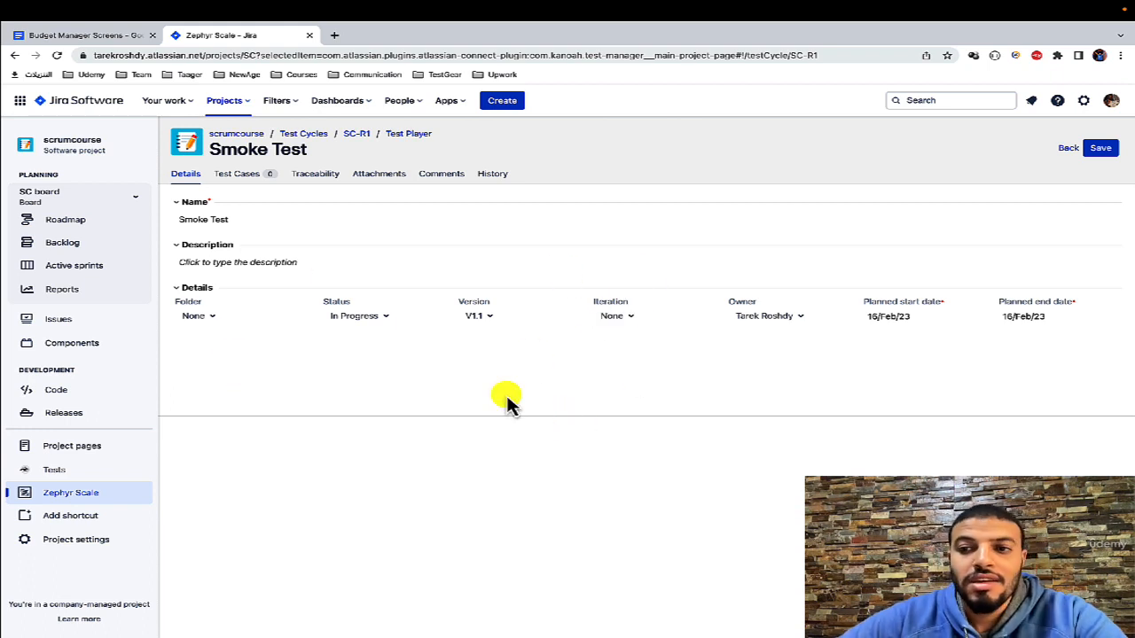
{"action": "left_click", "coordinate": [1101, 149]}
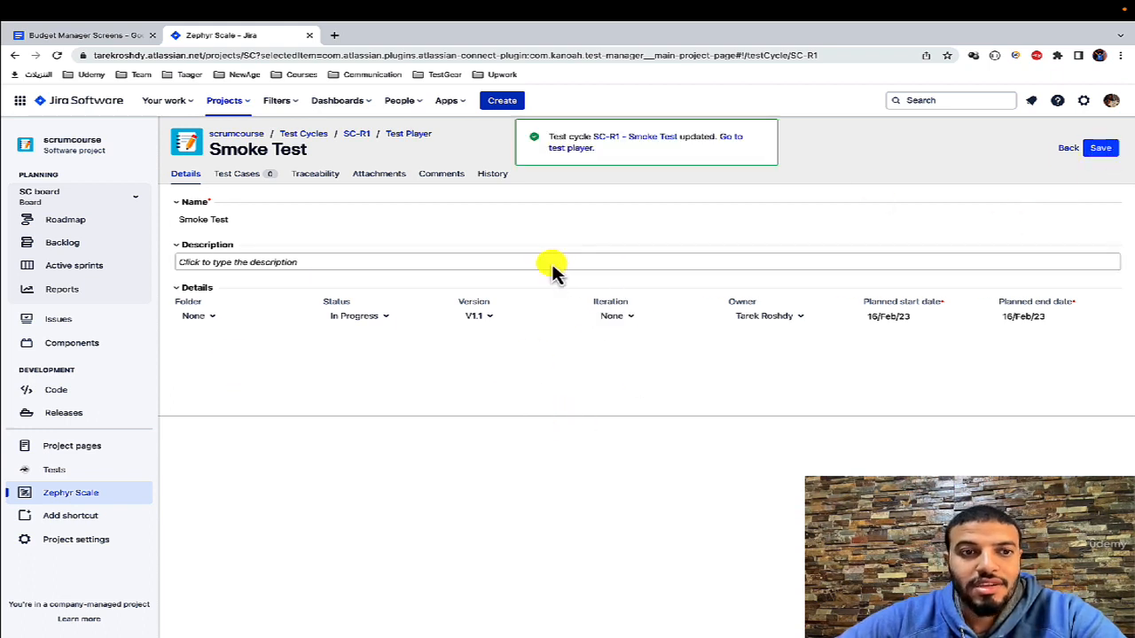
Step: Add the Login test cases SC-T1, SC-T17, SC-T16 and SC-T21 to the Smoke Test cycle and save it
{"action": "left_click", "coordinate": [253, 176]}
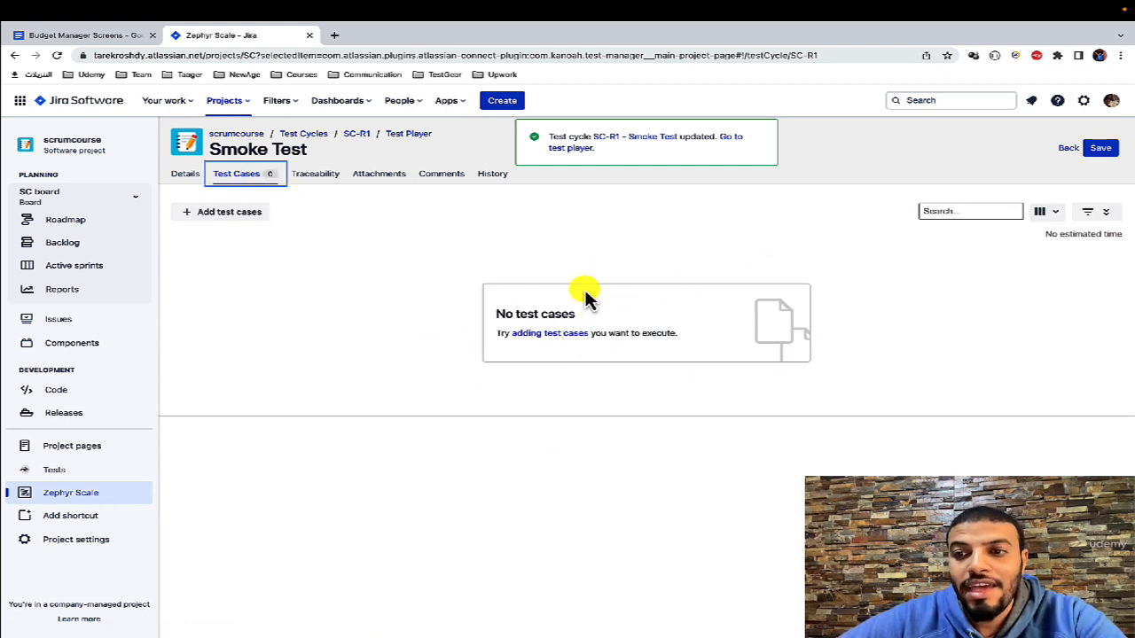
{"action": "left_click", "coordinate": [1105, 213]}
{"action": "left_click", "coordinate": [1106, 213]}
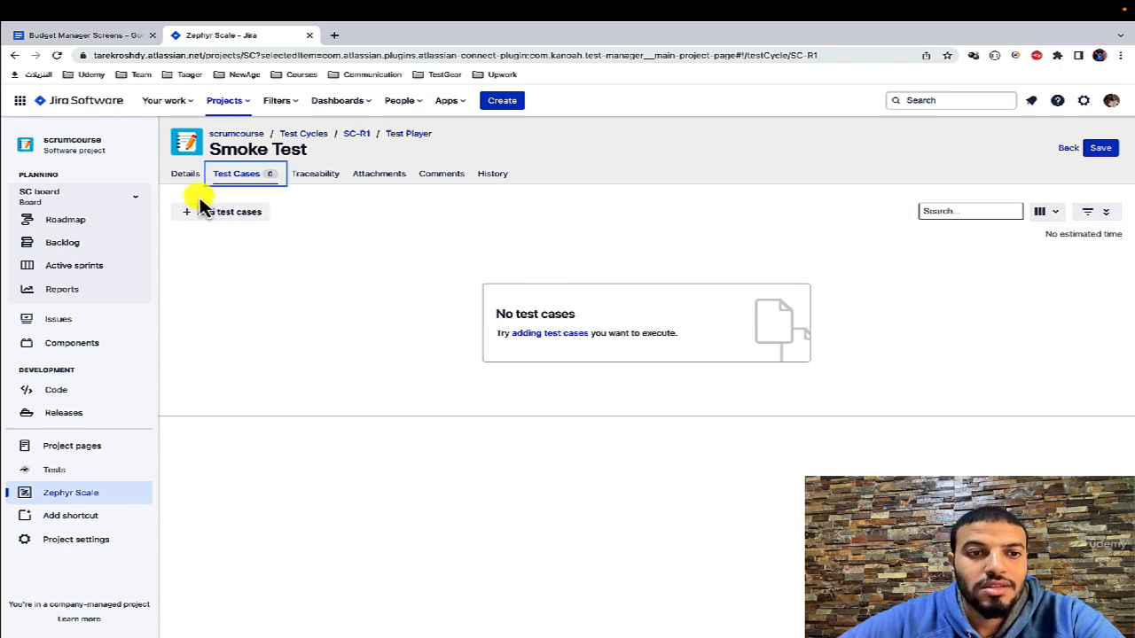
{"action": "left_click", "coordinate": [221, 212]}
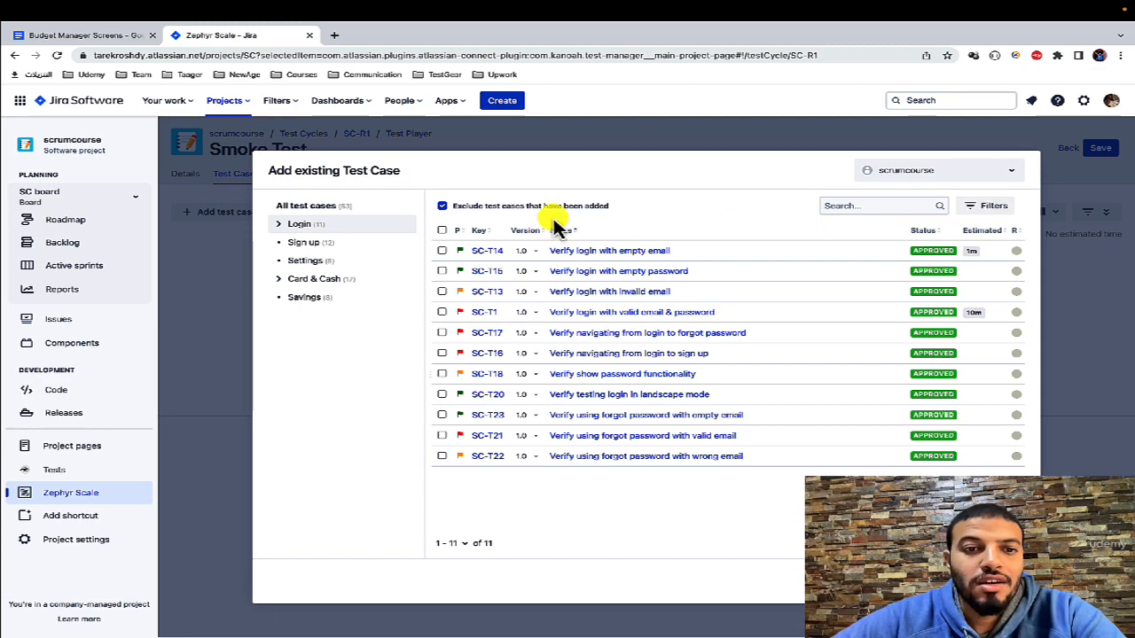
{"action": "left_click", "coordinate": [441, 312]}
{"action": "left_click", "coordinate": [442, 333]}
{"action": "left_click", "coordinate": [441, 352]}
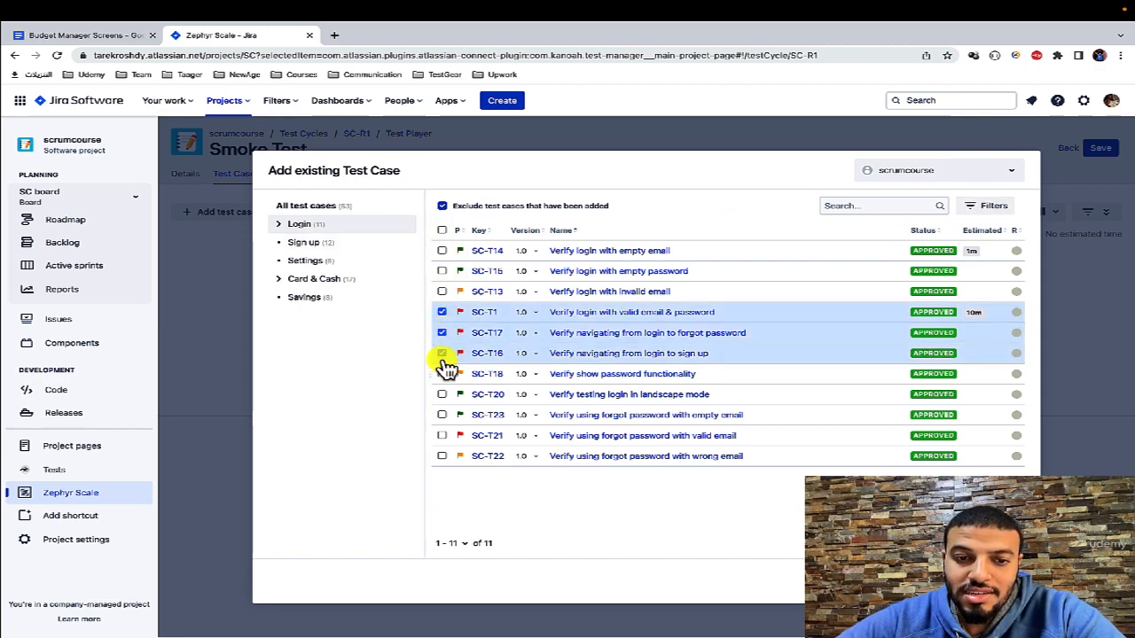
{"action": "left_click", "coordinate": [442, 435]}
{"action": "left_click", "coordinate": [973, 582]}
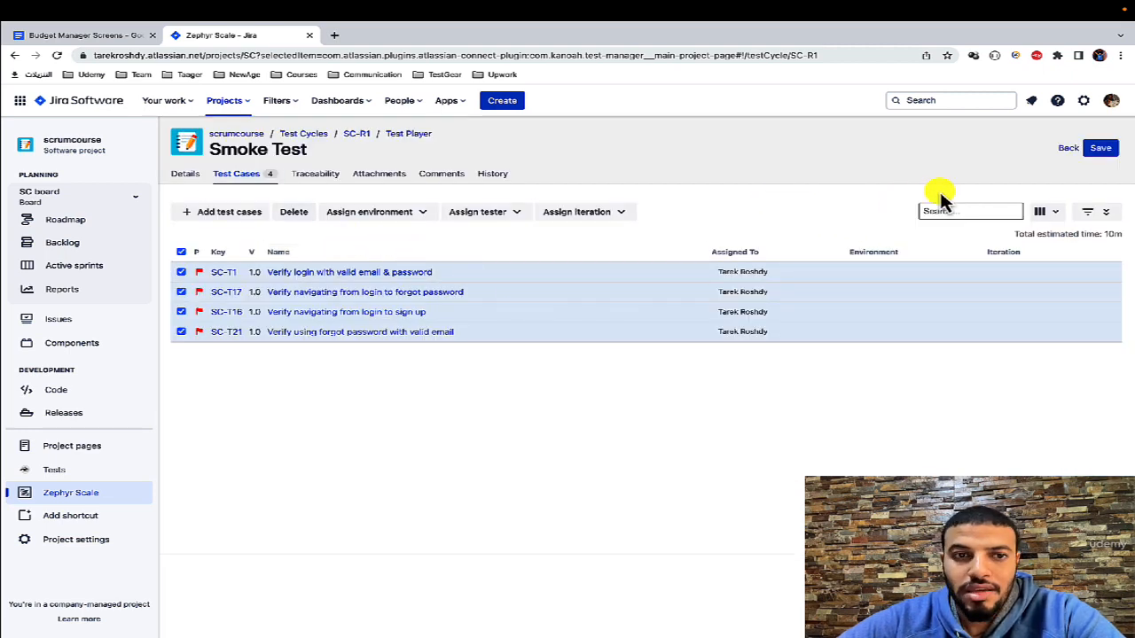
{"action": "left_click", "coordinate": [1100, 148]}
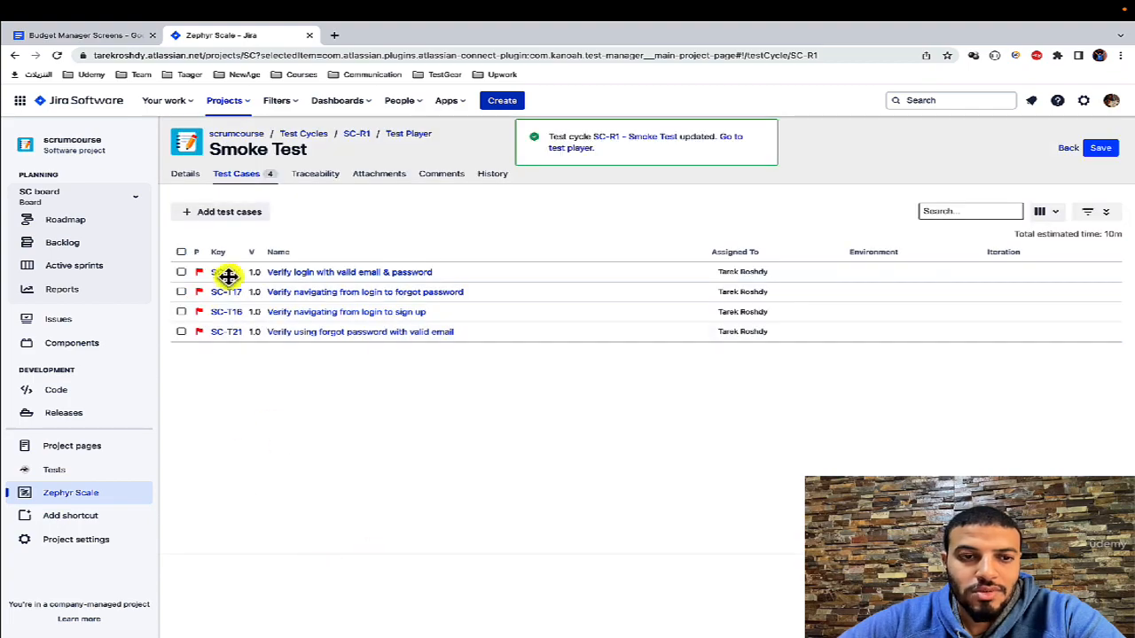
Step: Add the Sign up test cases SC-T8, SC-T7 and SC-T2 to the Smoke Test cycle
{"action": "left_click", "coordinate": [215, 211]}
{"action": "left_click", "coordinate": [354, 242]}
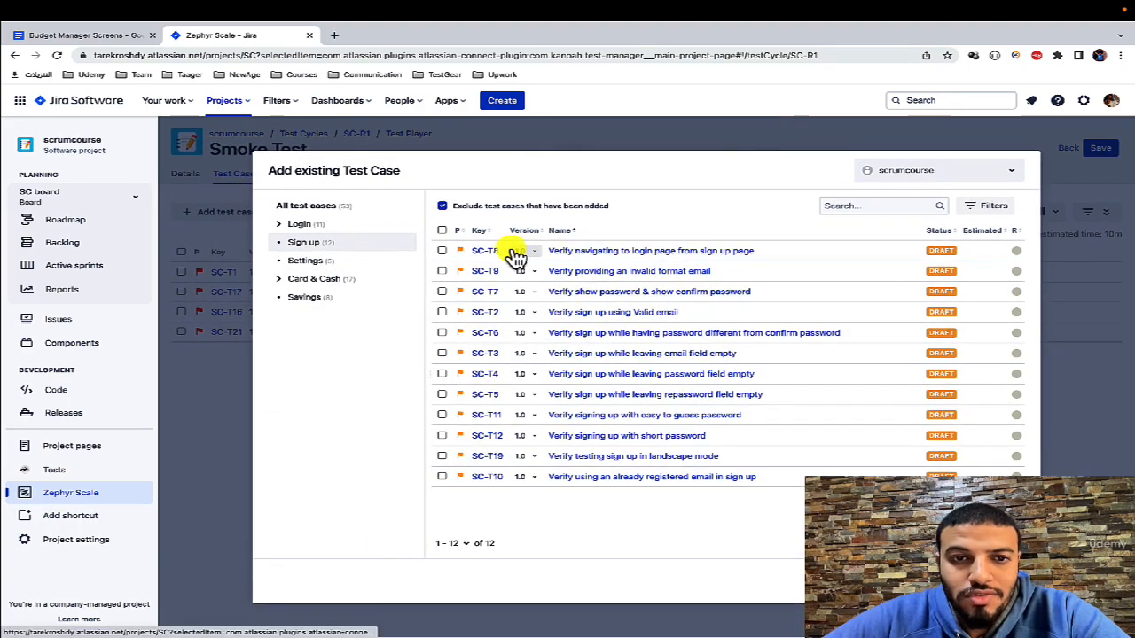
{"action": "left_click", "coordinate": [442, 250]}
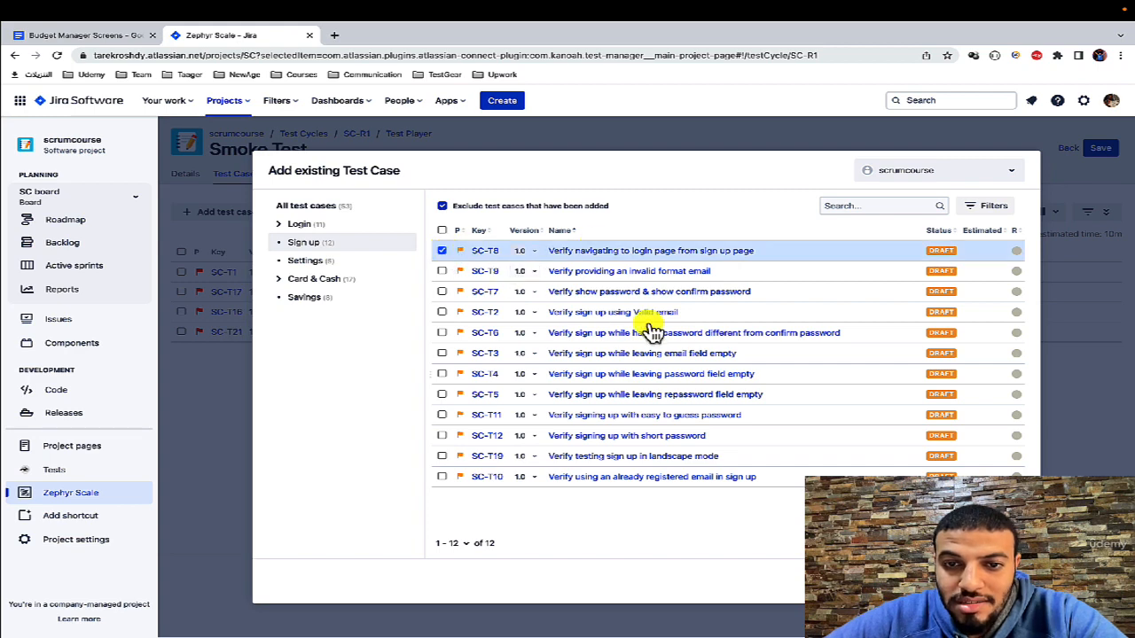
{"action": "left_click", "coordinate": [442, 292]}
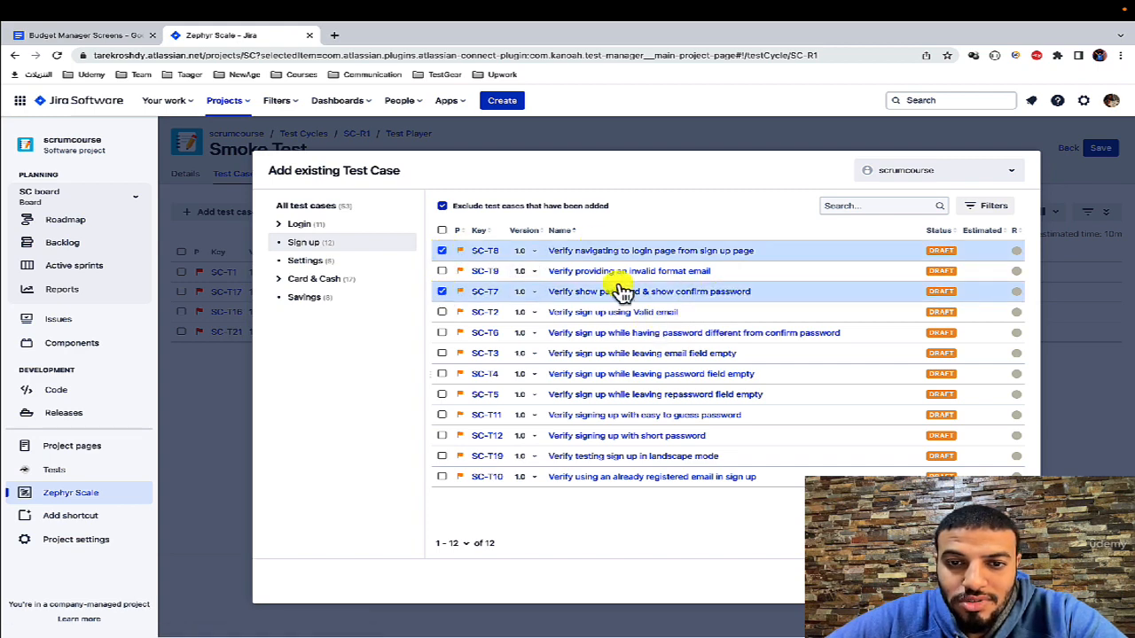
{"action": "left_click", "coordinate": [444, 313]}
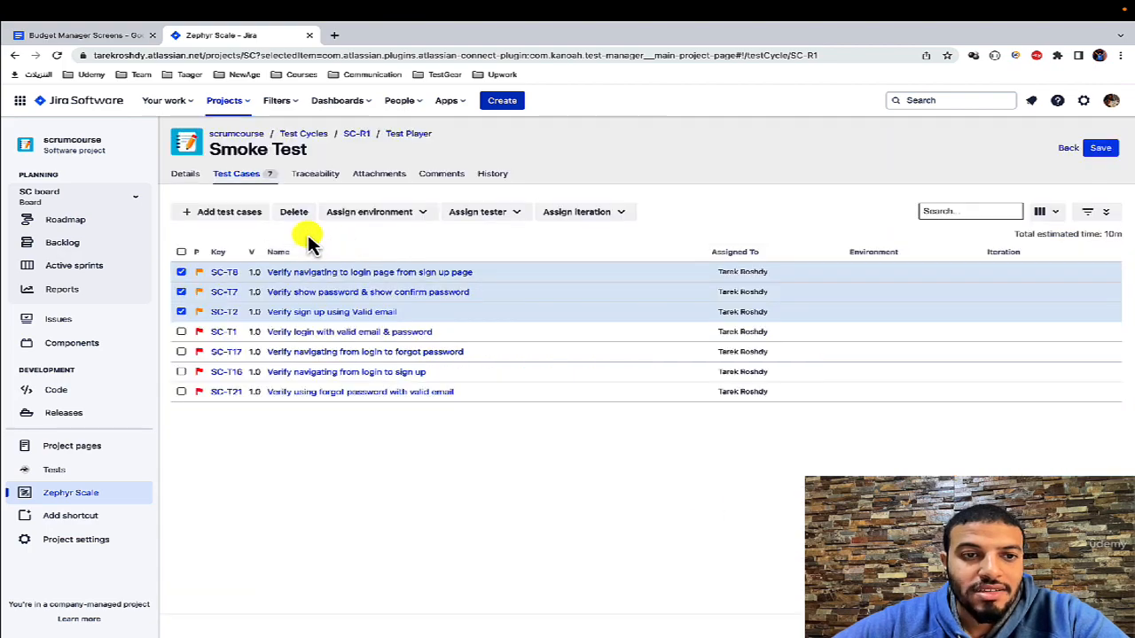
Step: Add the Settings test cases SC-T26, SC-T25 and SC-T27 to the Smoke Test cycle
{"action": "left_click", "coordinate": [243, 213]}
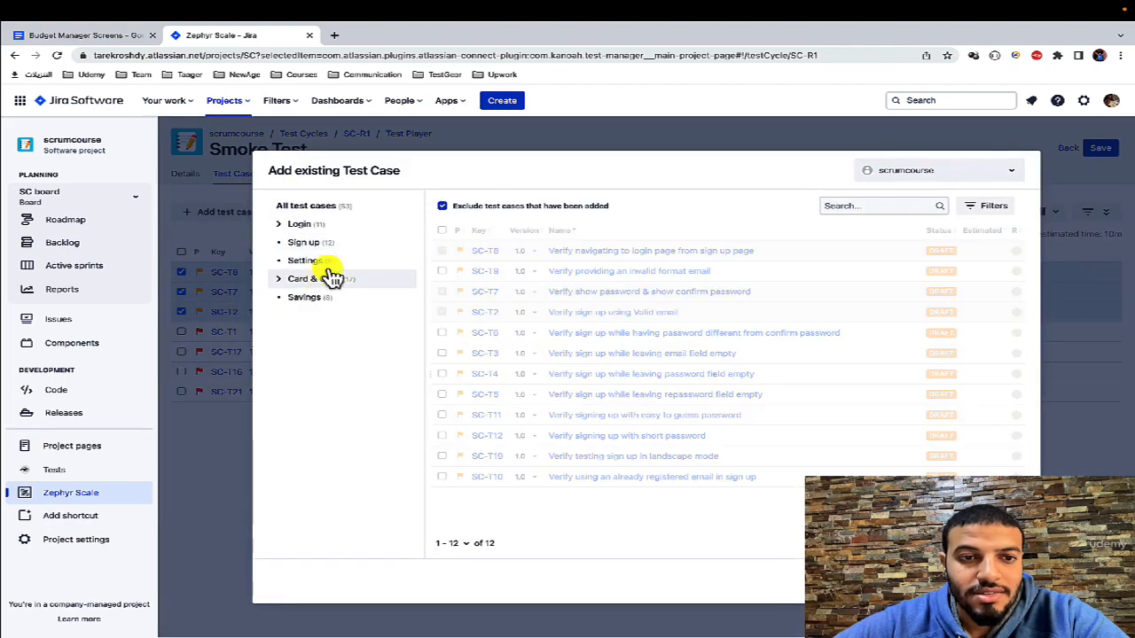
{"action": "left_click", "coordinate": [328, 264]}
{"action": "left_click", "coordinate": [441, 250]}
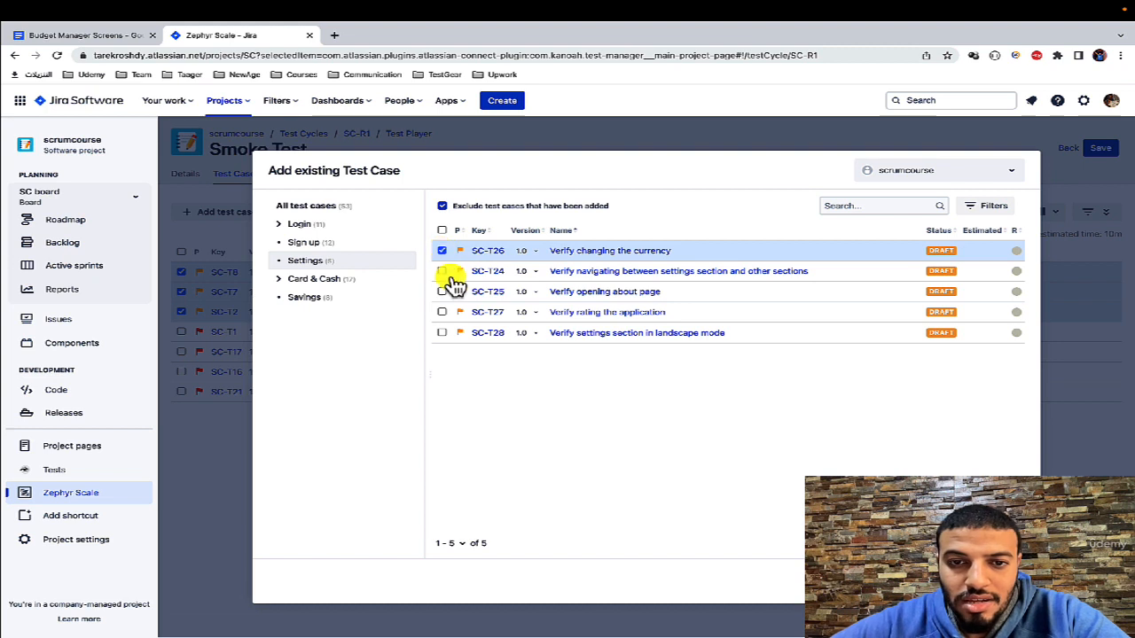
{"action": "left_click", "coordinate": [442, 290]}
{"action": "left_click", "coordinate": [446, 311]}
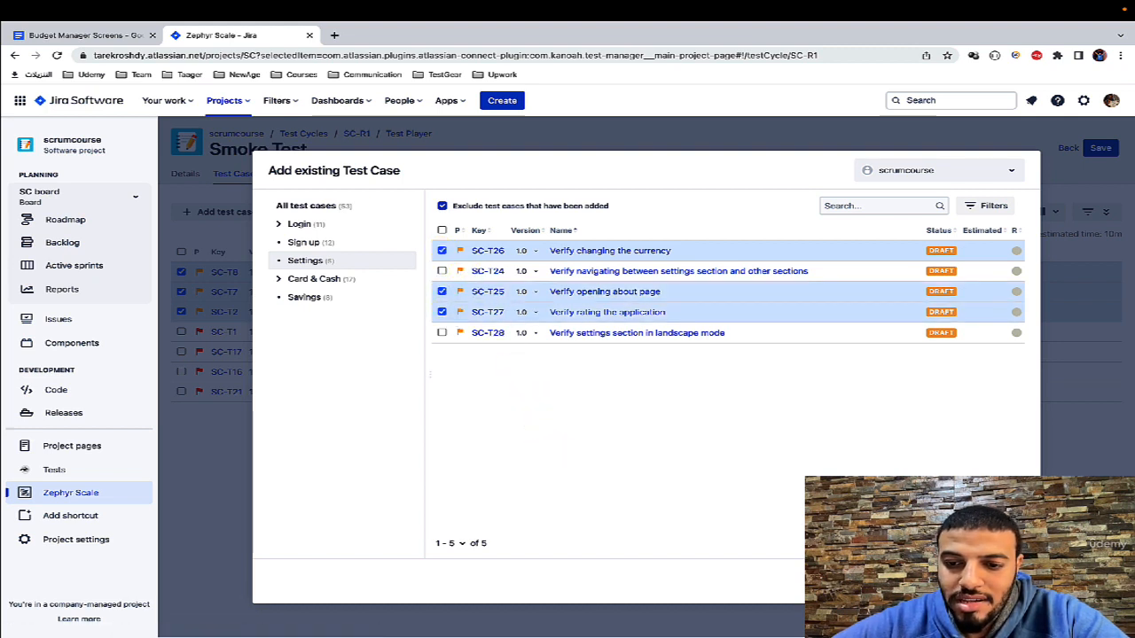
{"action": "left_click", "coordinate": [962, 582]}
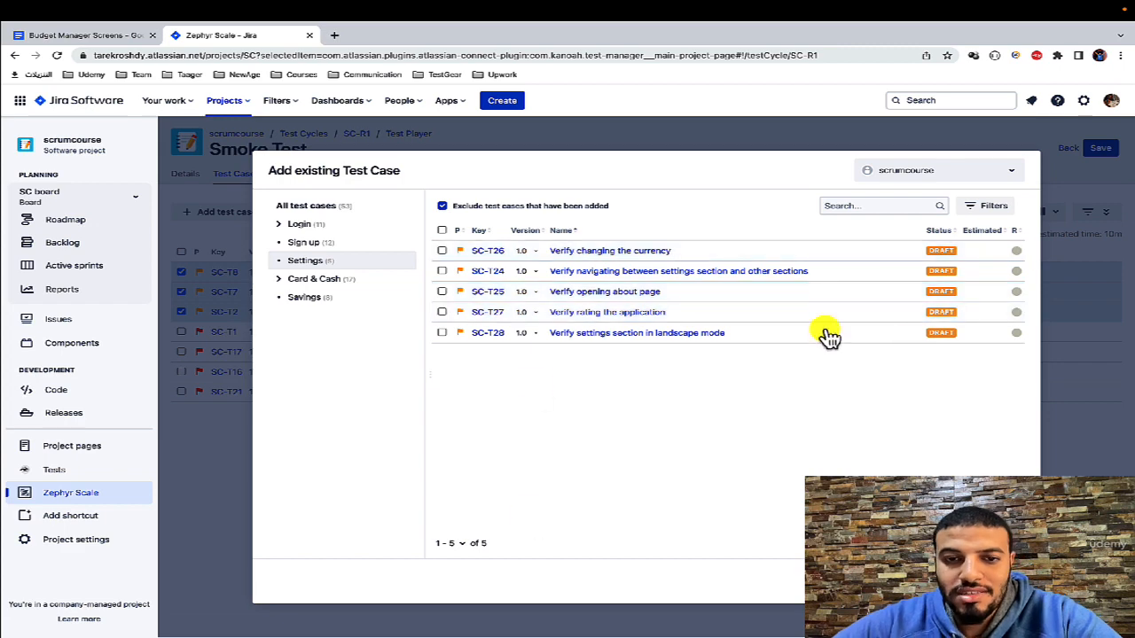
Step: Add the Card & Cash test cases SC-T31, SC-T29, SC-T39, SC-T36, SC-T35, SC-T33, SC-T34, SC-T30 and SC-T32 to the Smoke Test cycle
{"action": "left_click", "coordinate": [321, 279]}
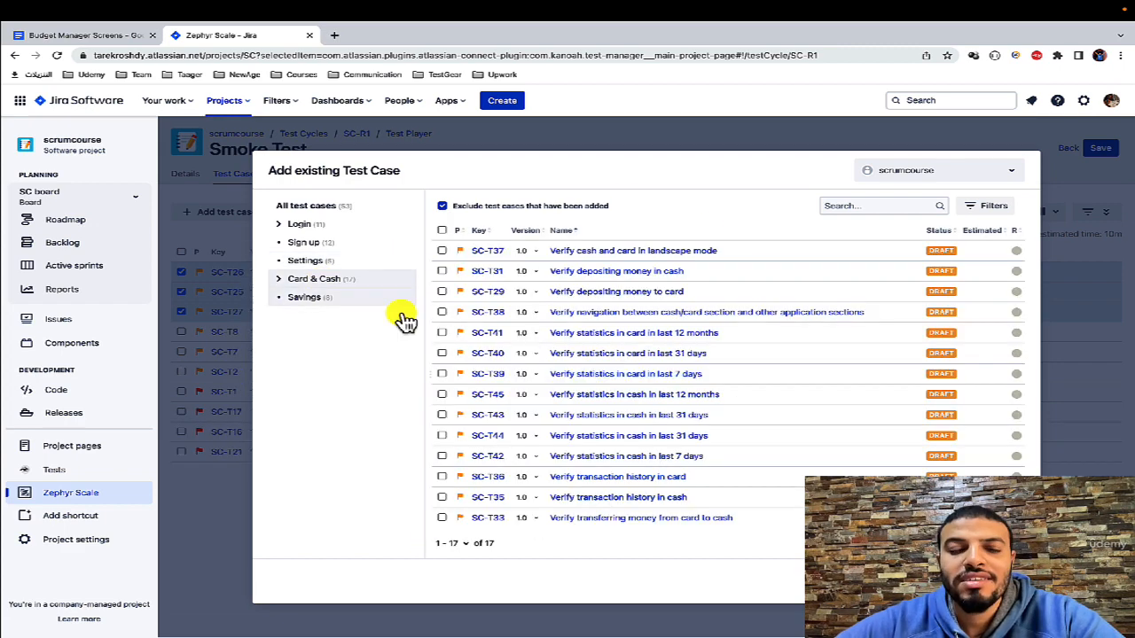
{"action": "left_click", "coordinate": [442, 271]}
{"action": "left_click", "coordinate": [441, 290]}
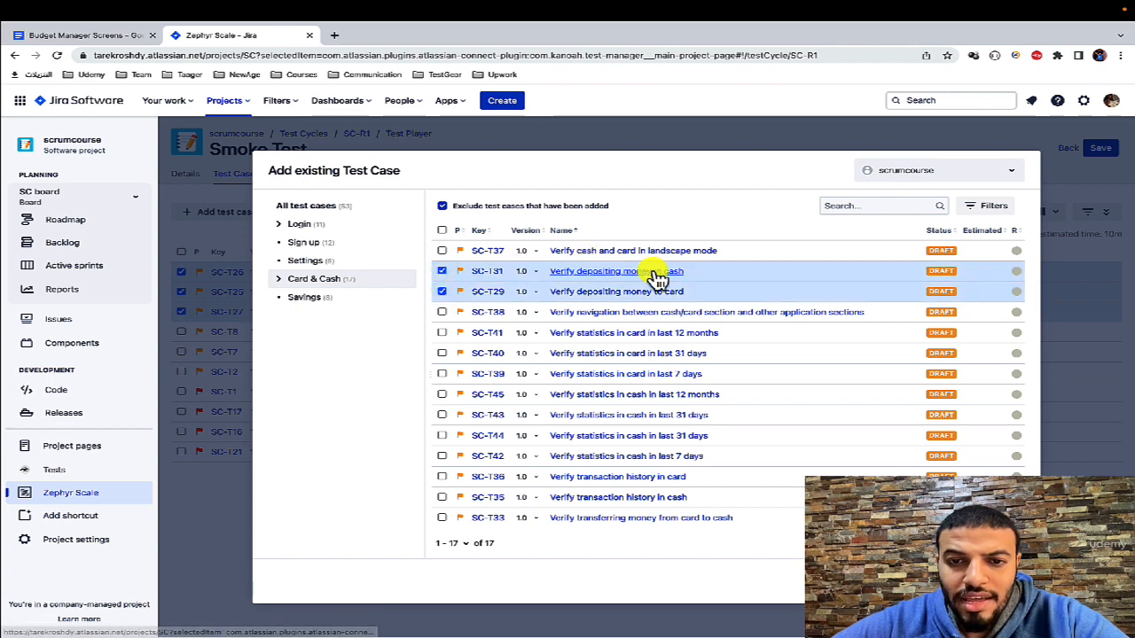
{"action": "left_click", "coordinate": [441, 374]}
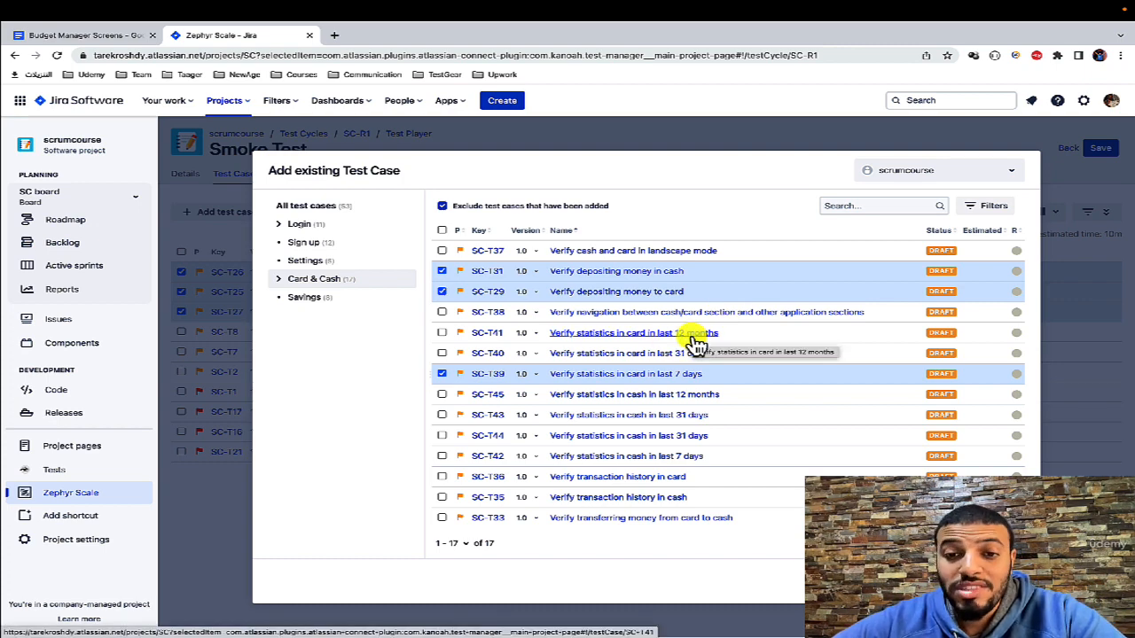
{"action": "scroll", "coordinate": [532, 426], "scroll_direction": "down", "scroll_amount": 1}
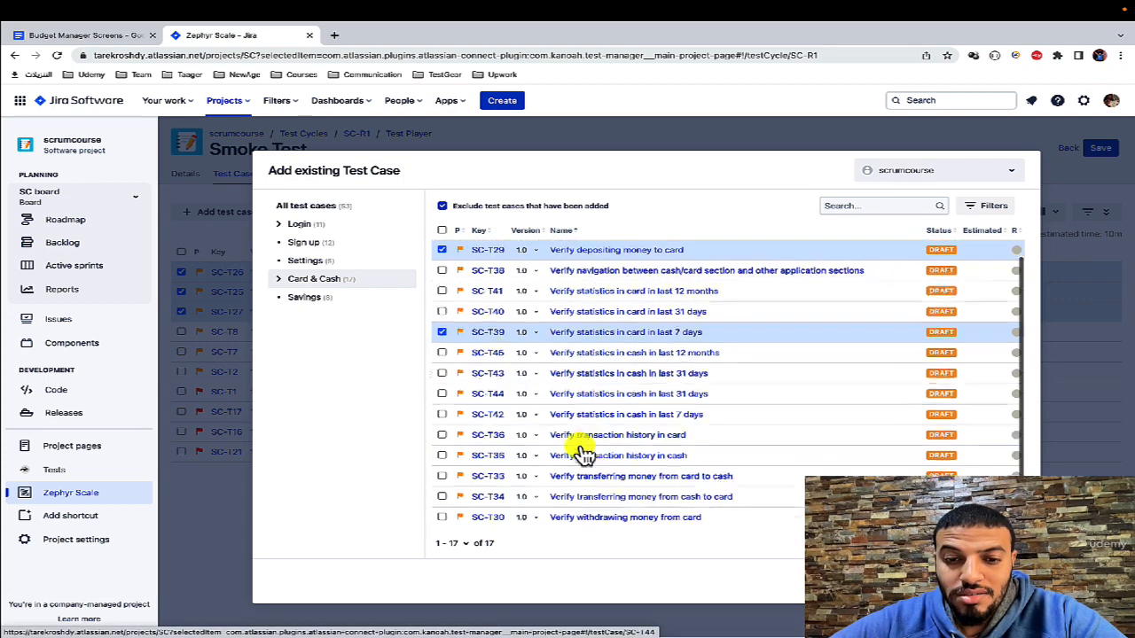
{"action": "left_click", "coordinate": [441, 423]}
{"action": "left_click", "coordinate": [441, 444]}
{"action": "scroll", "coordinate": [499, 429], "scroll_direction": "down", "scroll_amount": 1}
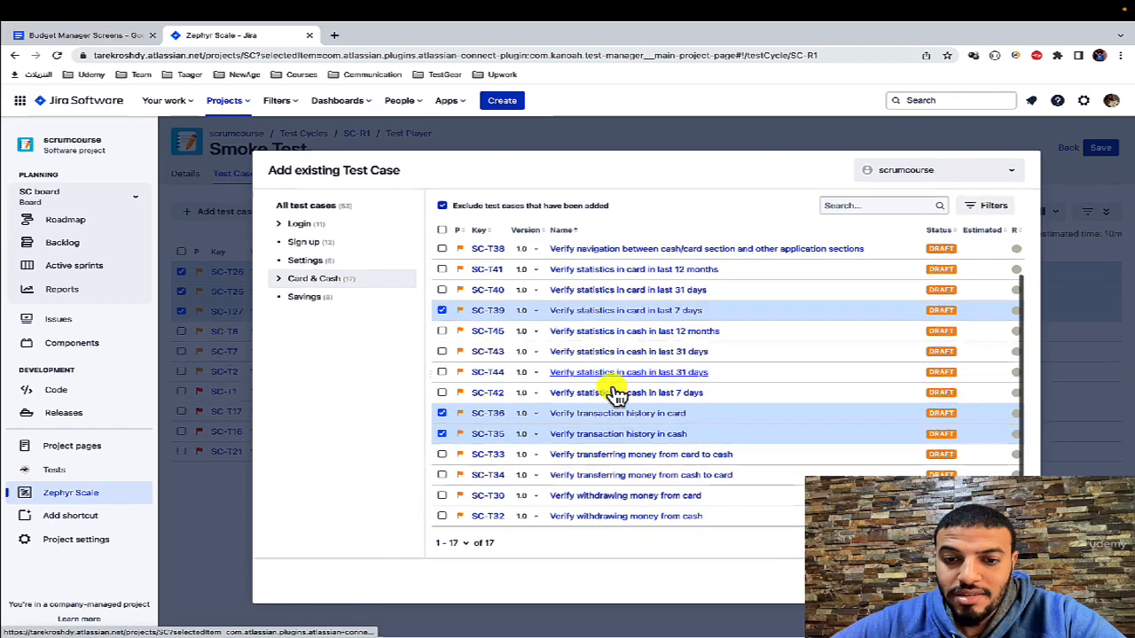
{"action": "left_click", "coordinate": [442, 455]}
{"action": "left_click", "coordinate": [441, 475]}
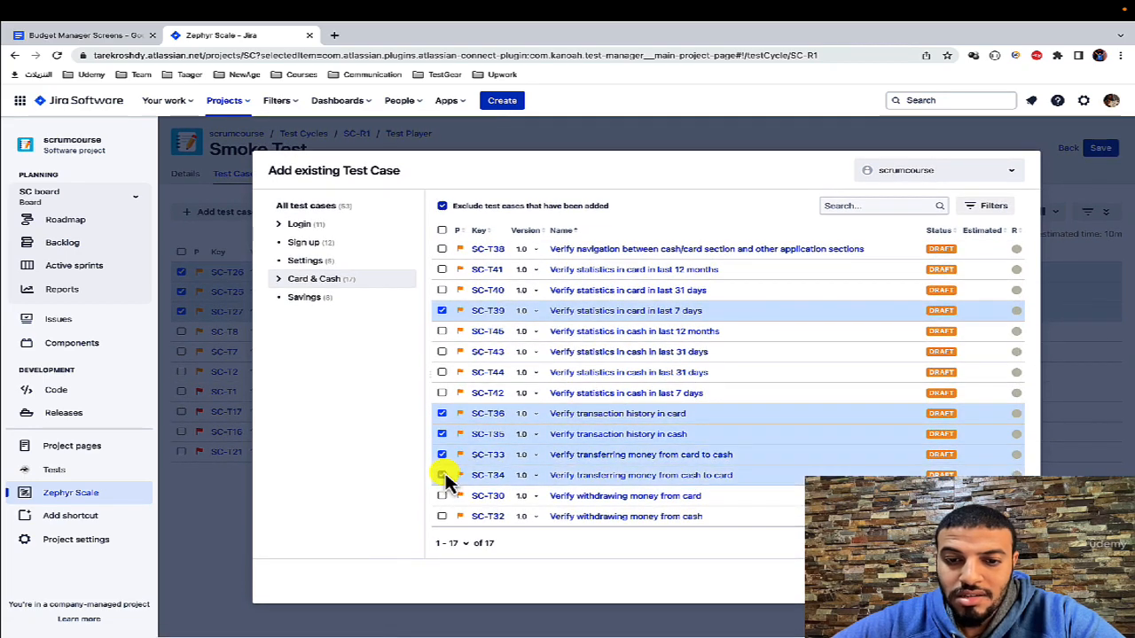
{"action": "left_click", "coordinate": [441, 496]}
{"action": "left_click", "coordinate": [441, 516]}
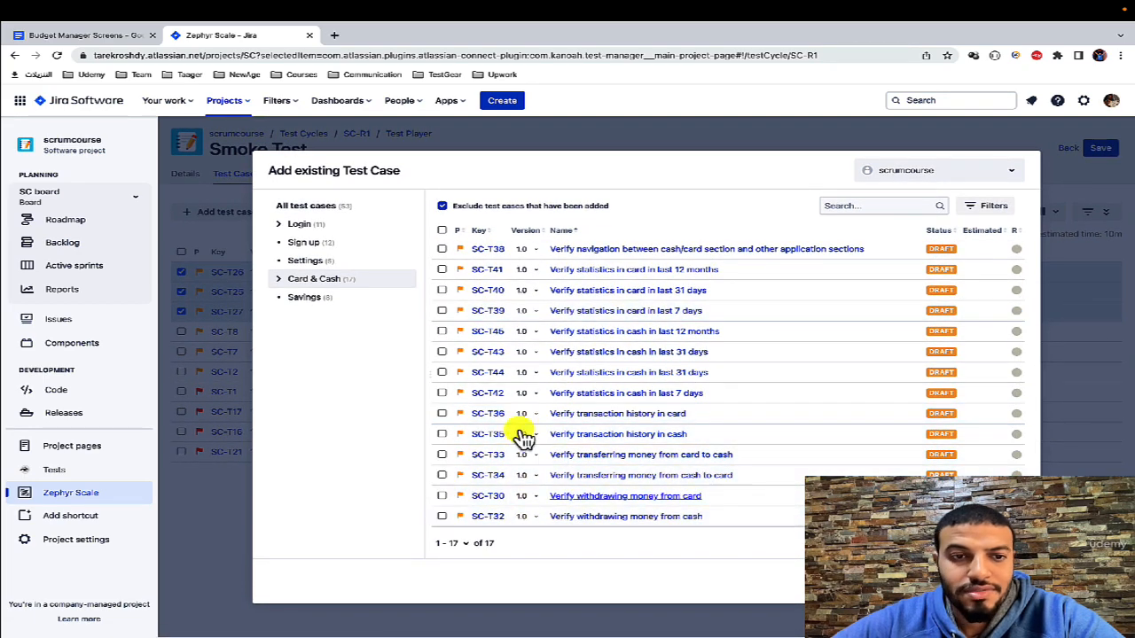
Step: Add the Savings test cases SC-T46, SC-T51 and SC-T52 to the Smoke Test cycle and save it
{"action": "left_click", "coordinate": [344, 297]}
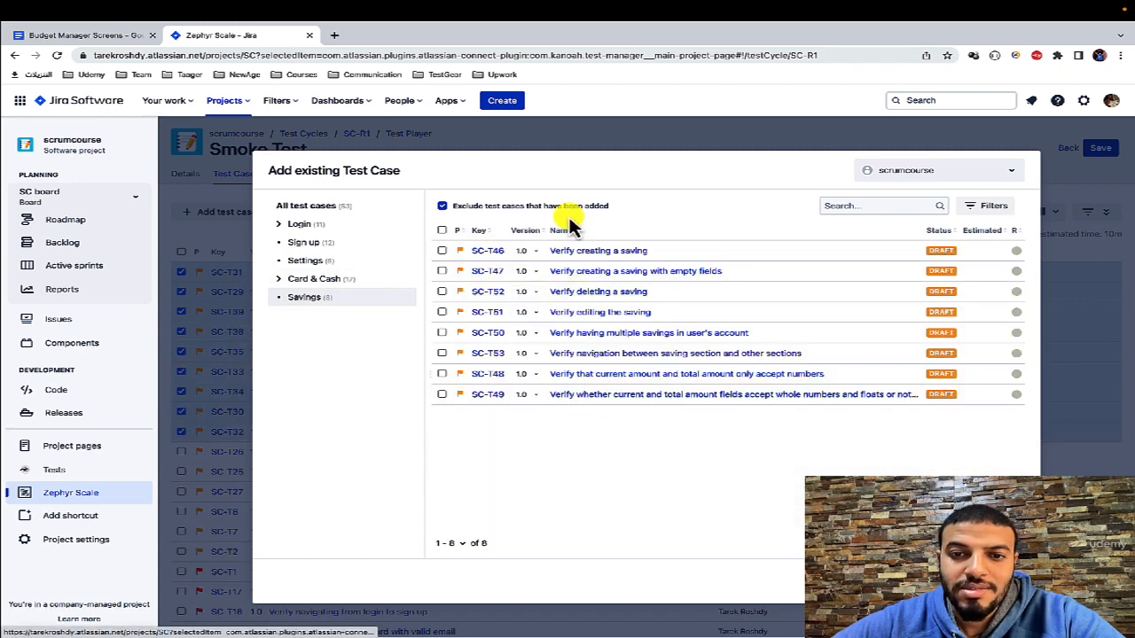
{"action": "left_click", "coordinate": [442, 251]}
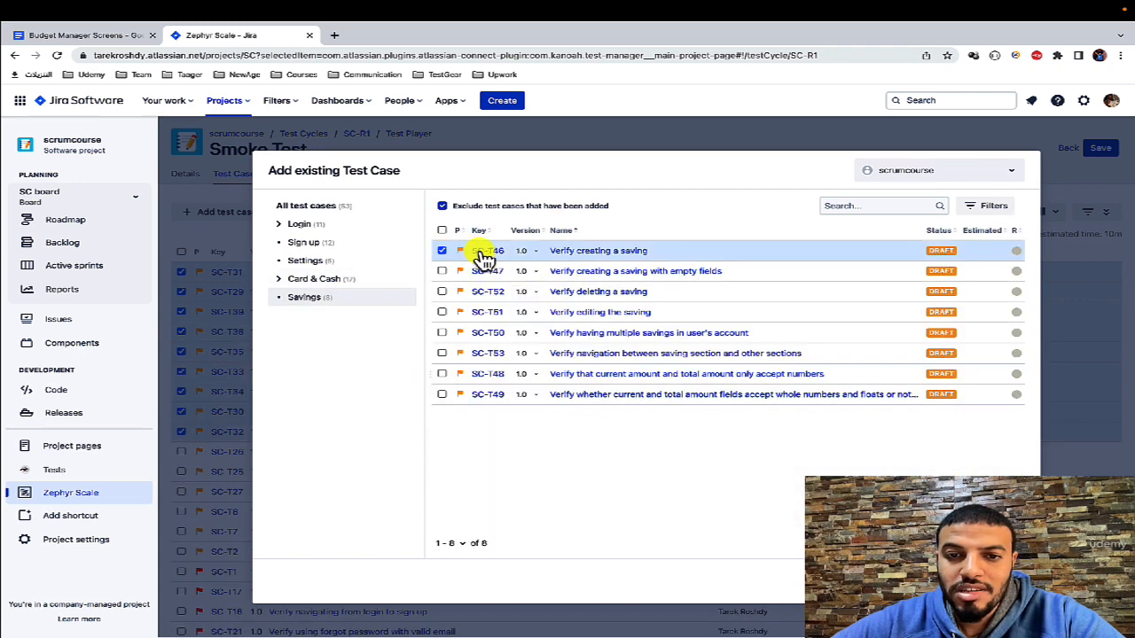
{"action": "left_click", "coordinate": [442, 312]}
{"action": "left_click", "coordinate": [442, 291]}
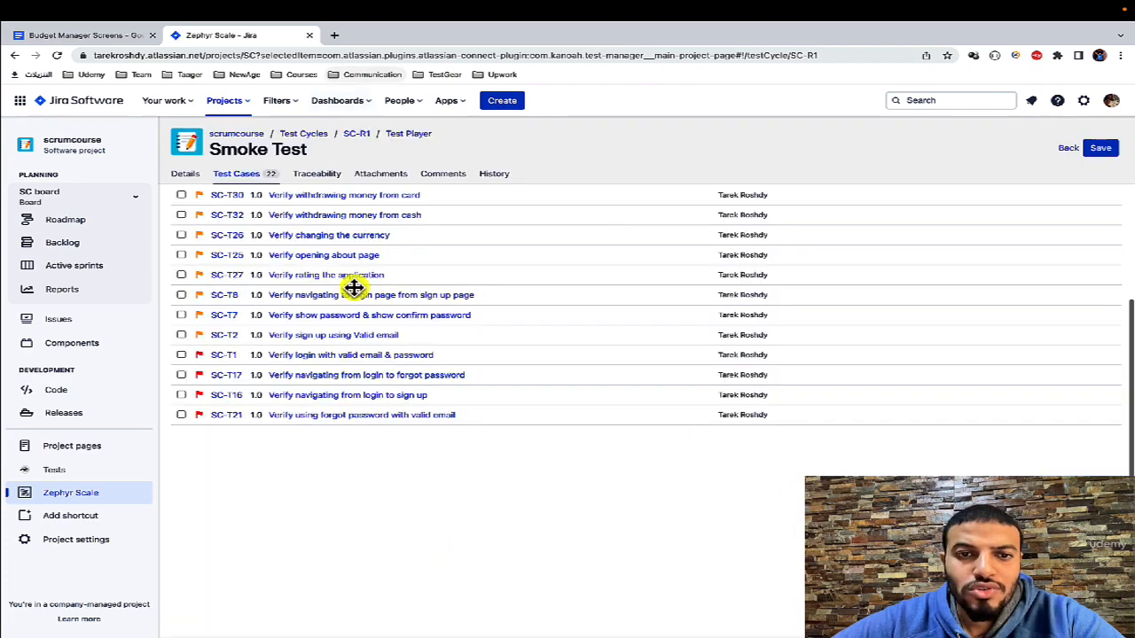
{"action": "scroll", "coordinate": [352, 285], "scroll_direction": "up", "scroll_amount": 3}
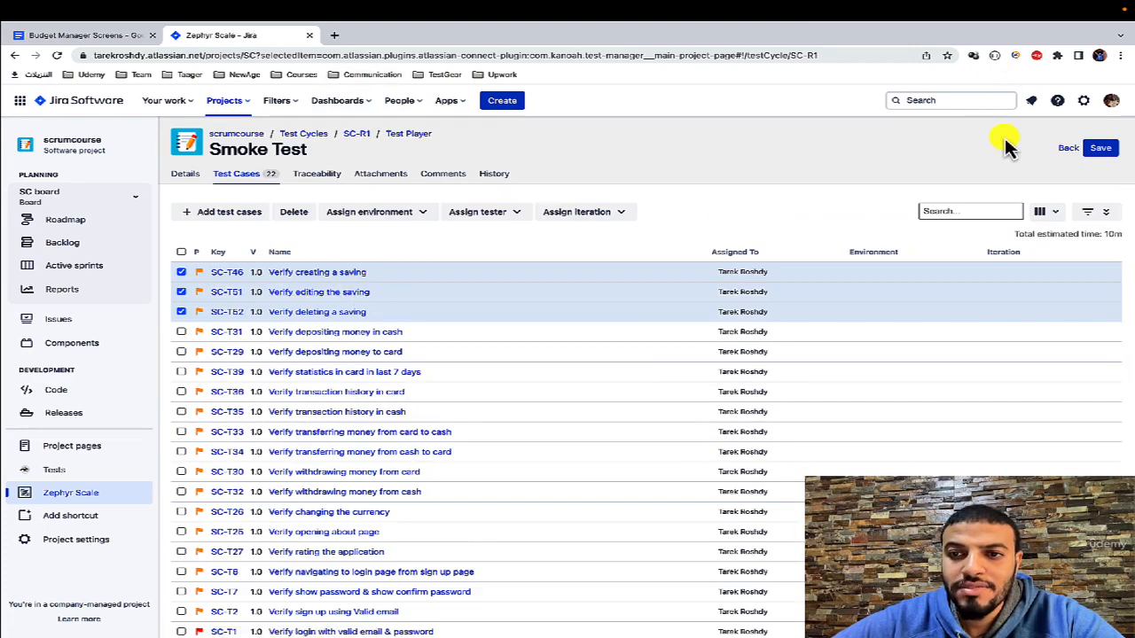
{"action": "left_click", "coordinate": [1116, 148]}
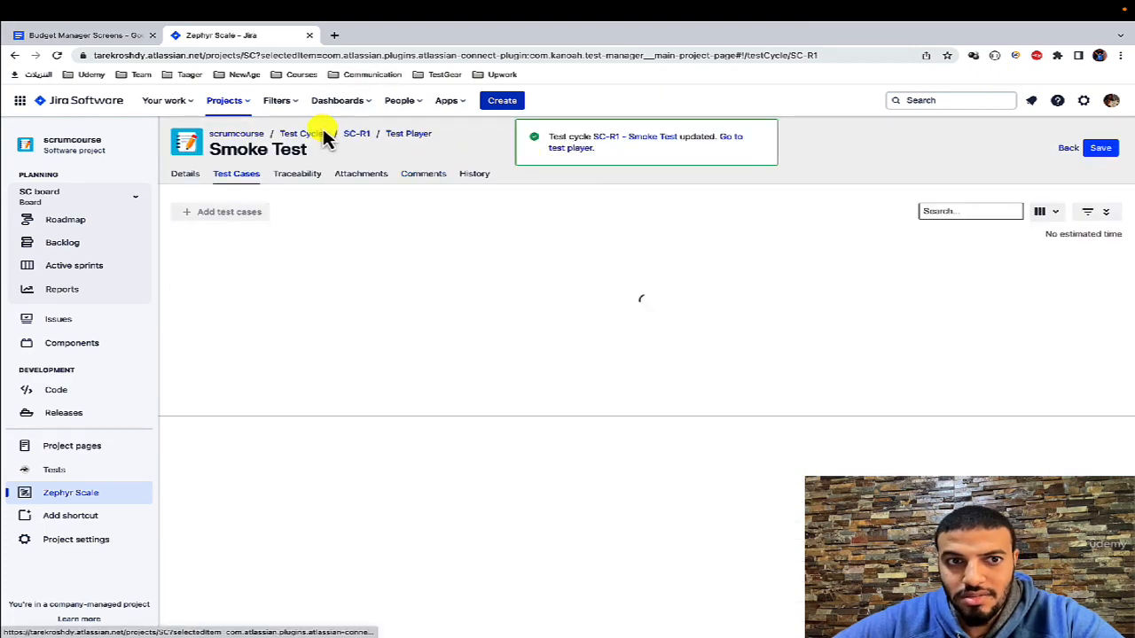
Step: Return to the list of test cycles, create a new cycle named "Full Regression Test" and save it
{"action": "left_click", "coordinate": [309, 137]}
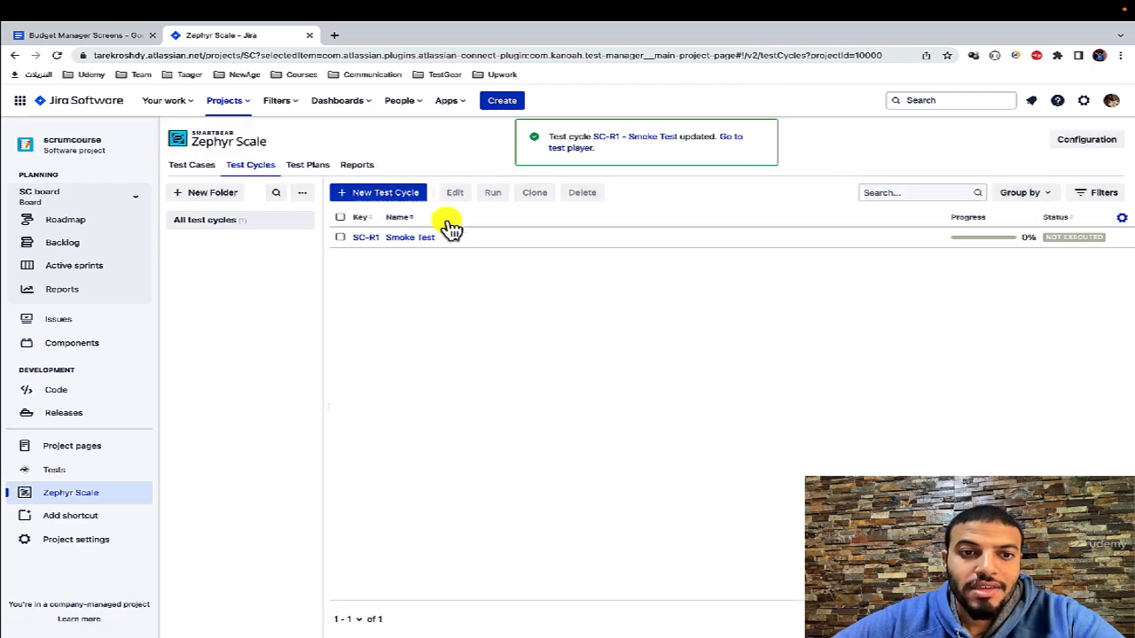
{"action": "left_click", "coordinate": [401, 191]}
{"action": "left_click", "coordinate": [387, 224]}
{"action": "type", "text": "Full Regr"}
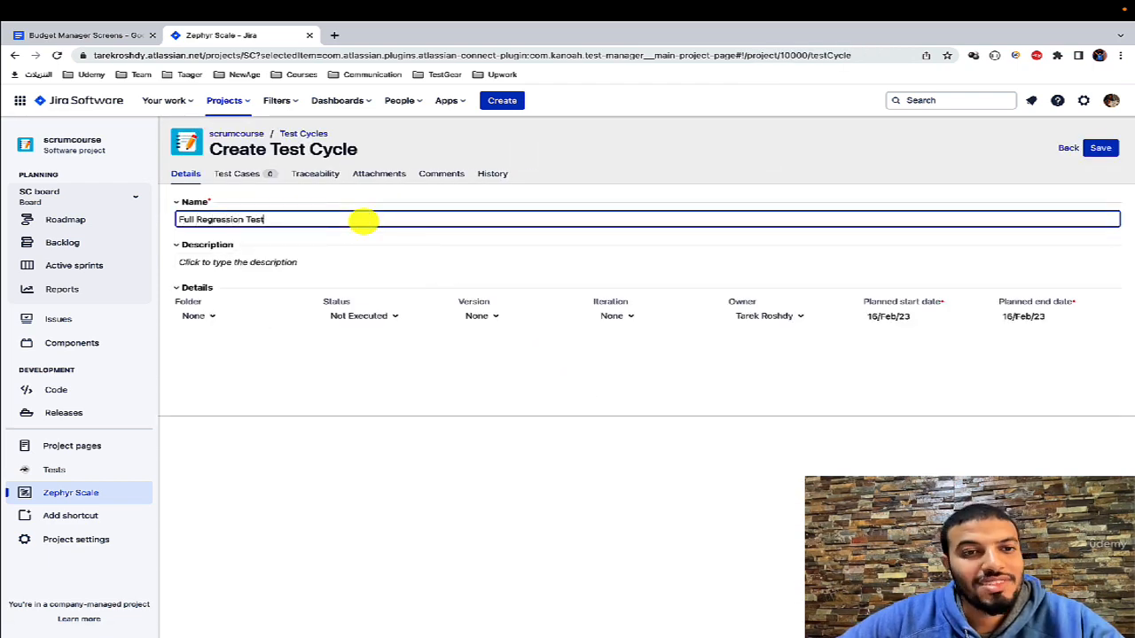
{"action": "type", "text": "ession Test"}
{"action": "left_click", "coordinate": [432, 434]}
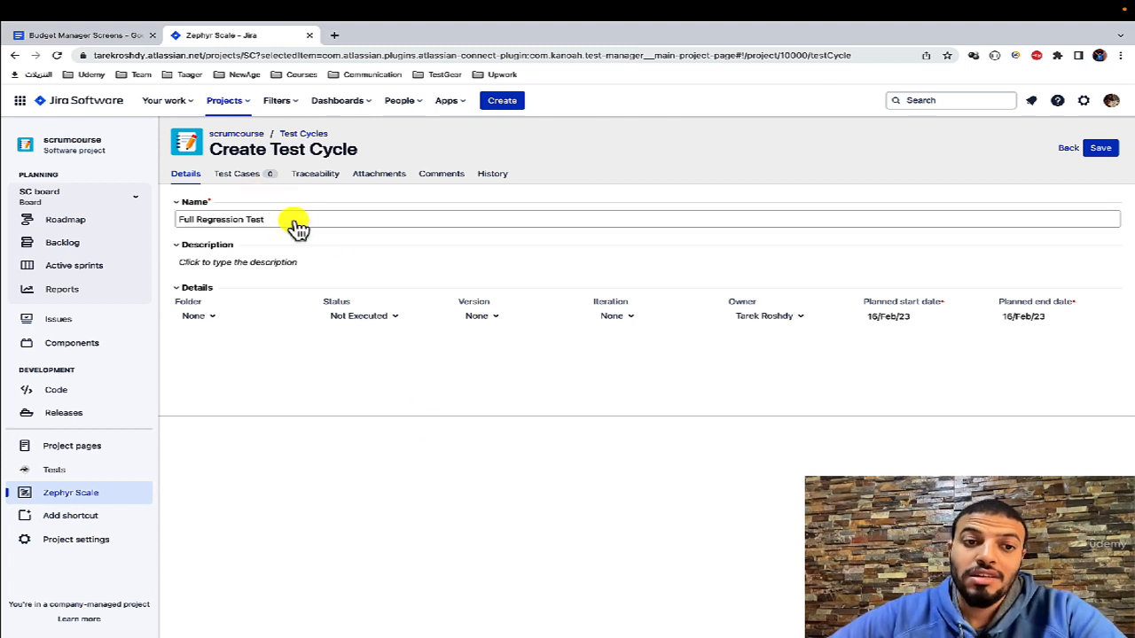
{"action": "left_click", "coordinate": [1117, 153]}
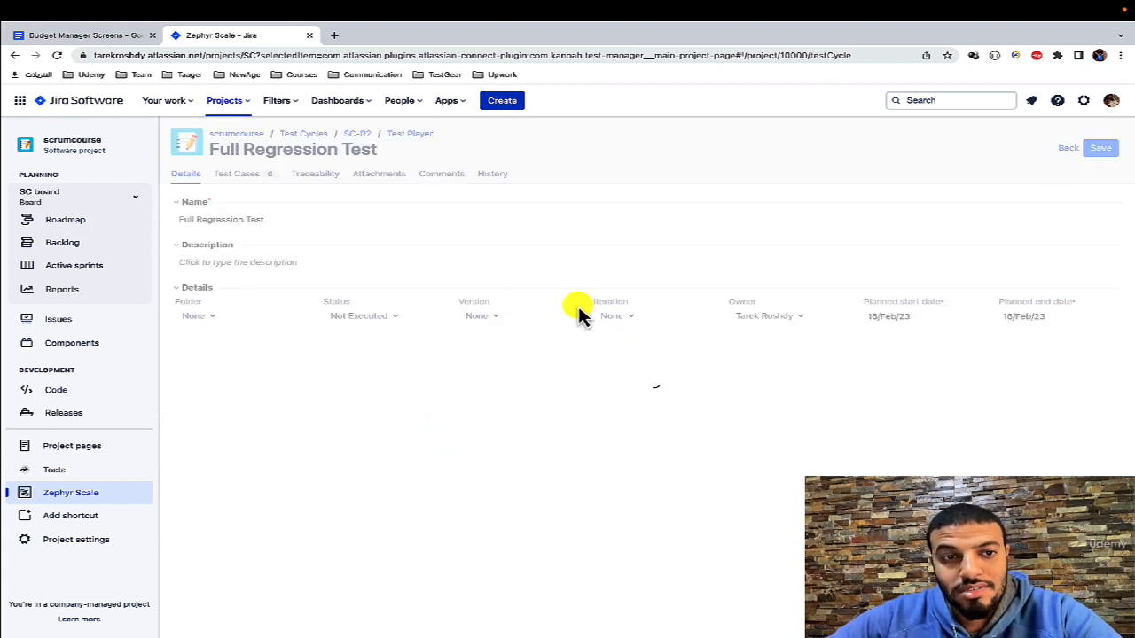
Step: Add all 40 test cases on the first page of the complete test case list to the Full Regression Test cycle
{"action": "left_click", "coordinate": [257, 179]}
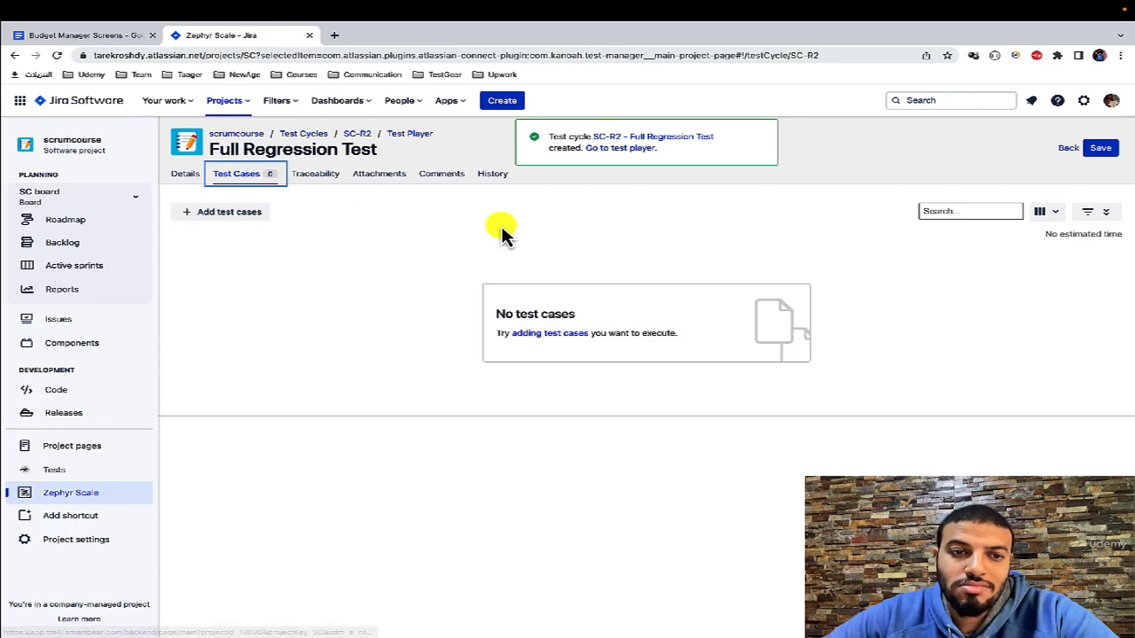
{"action": "left_click", "coordinate": [213, 214]}
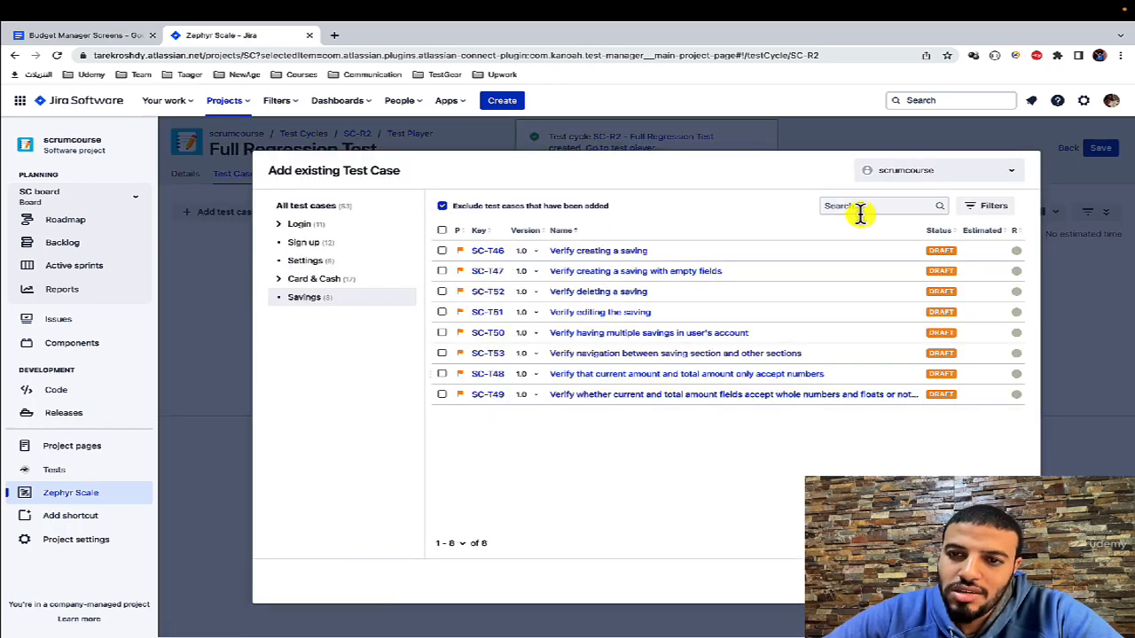
{"action": "left_click", "coordinate": [347, 213]}
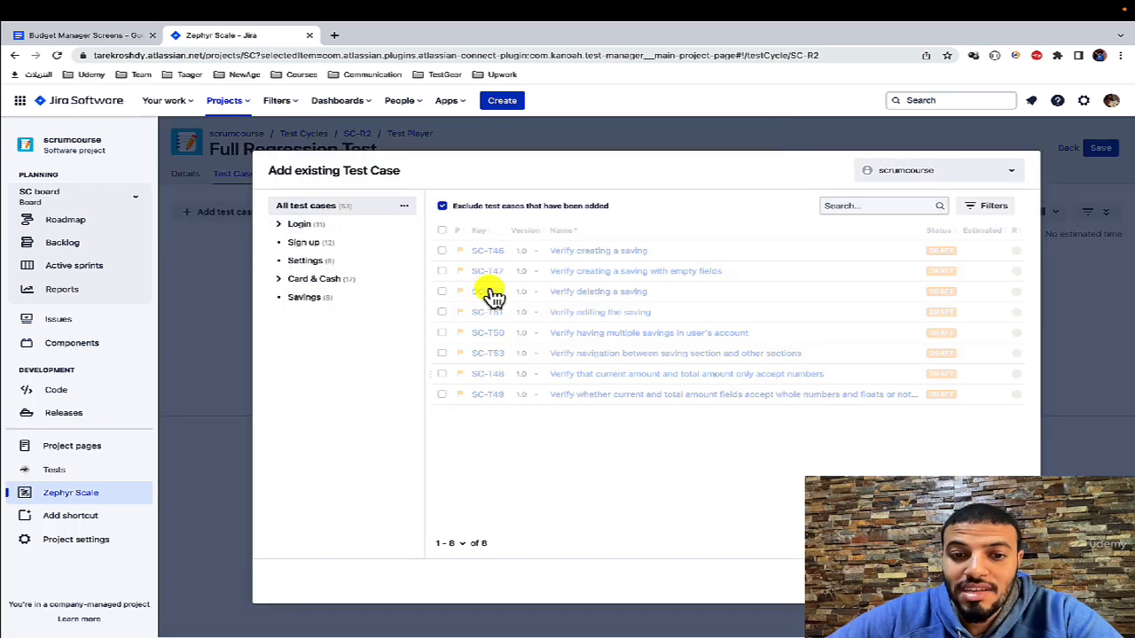
{"action": "left_click", "coordinate": [441, 230]}
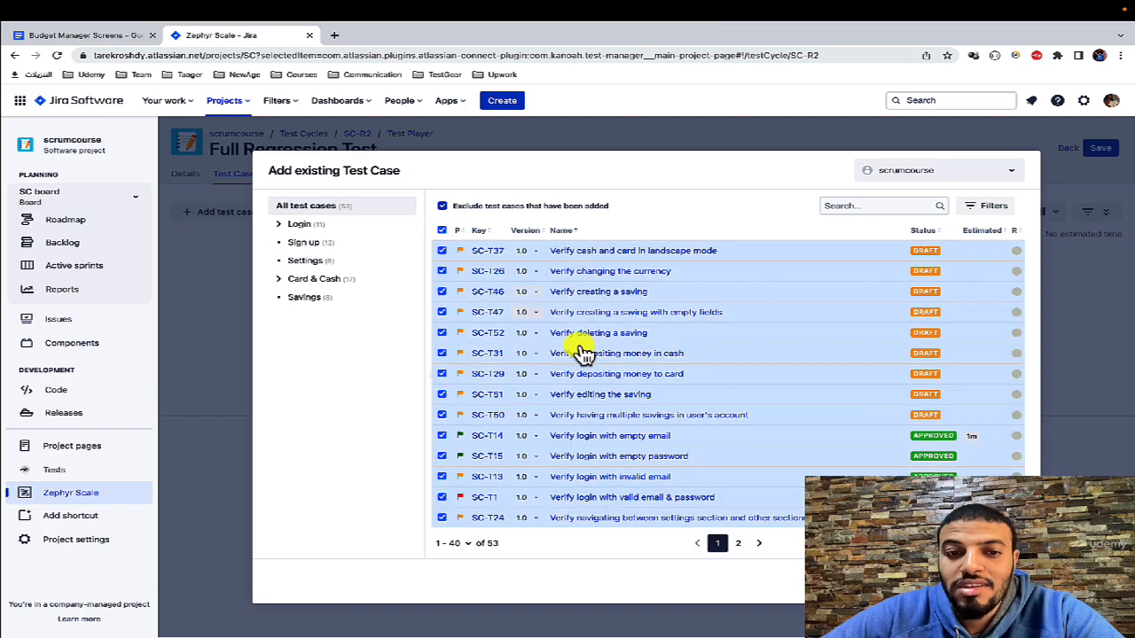
{"action": "scroll", "coordinate": [582, 350], "scroll_direction": "down", "scroll_amount": 6}
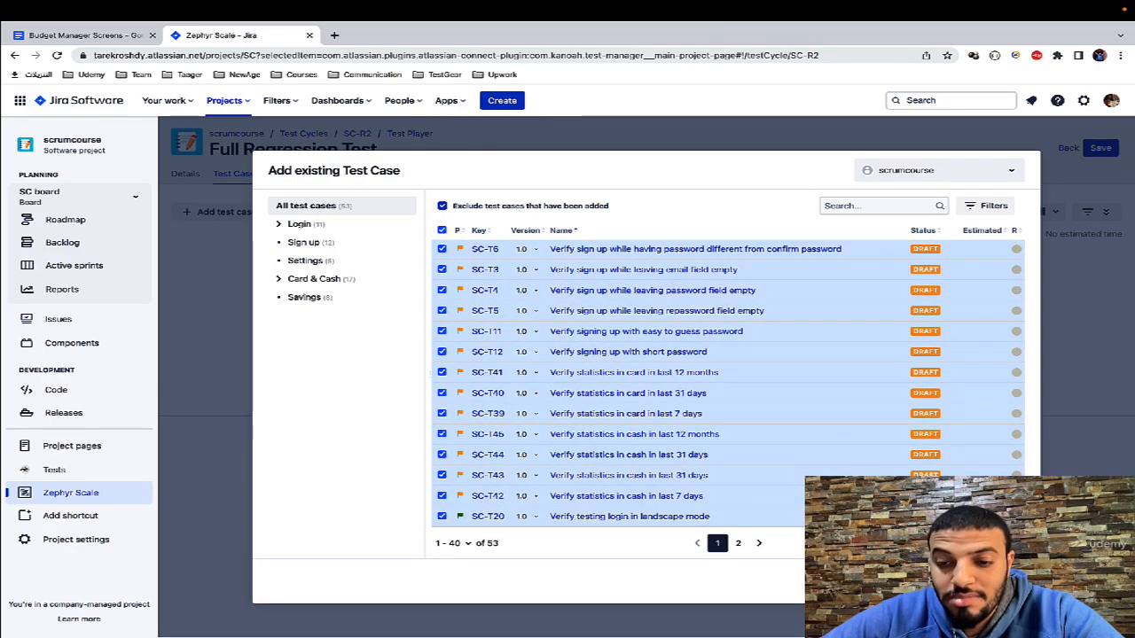
{"action": "left_click", "coordinate": [442, 231]}
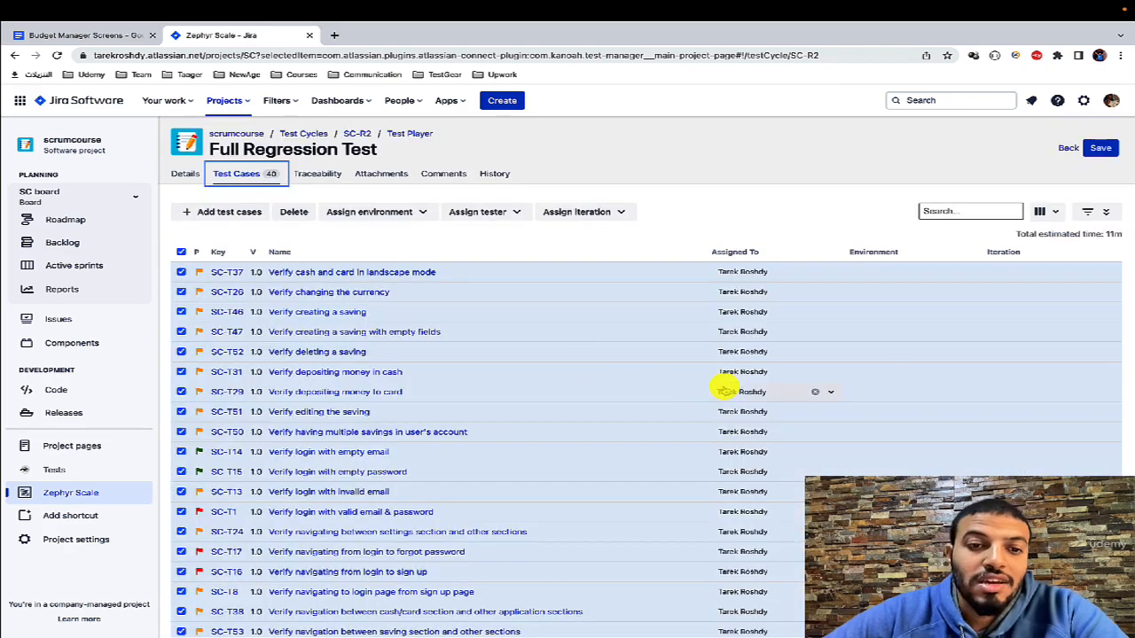
Step: Review the added test cases and the total estimated time of the Full Regression Test cycle, and save the cycle
{"action": "scroll", "coordinate": [550, 363], "scroll_direction": "down", "scroll_amount": 5}
{"action": "scroll", "coordinate": [551, 363], "scroll_direction": "up", "scroll_amount": 5}
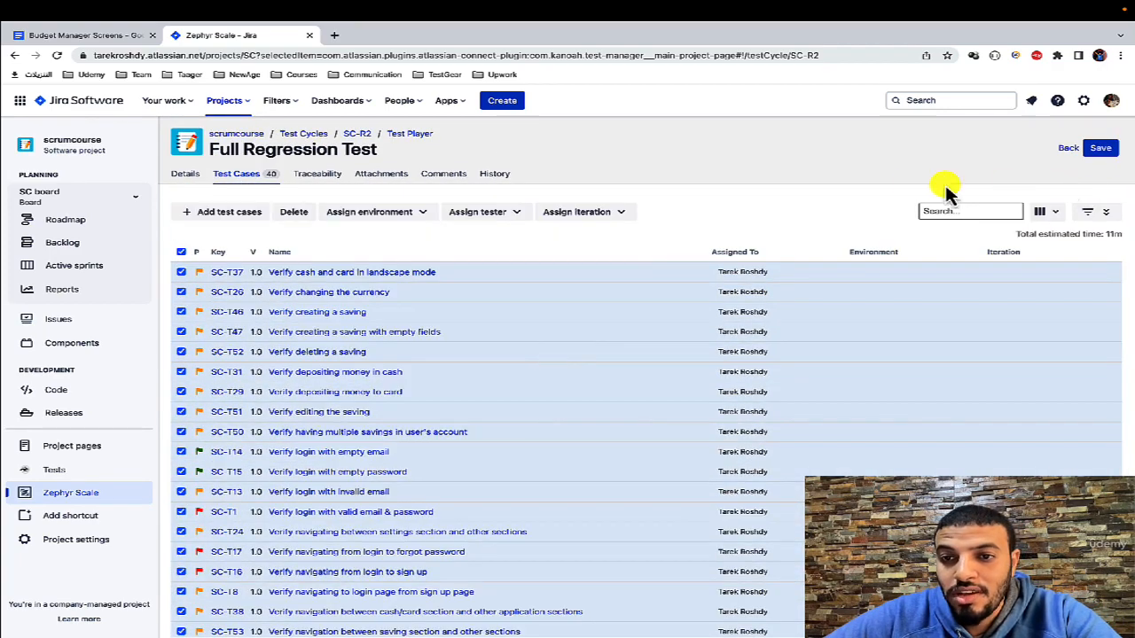
{"action": "left_click_drag", "start_coordinate": [1030, 231], "coordinate": [1111, 236]}
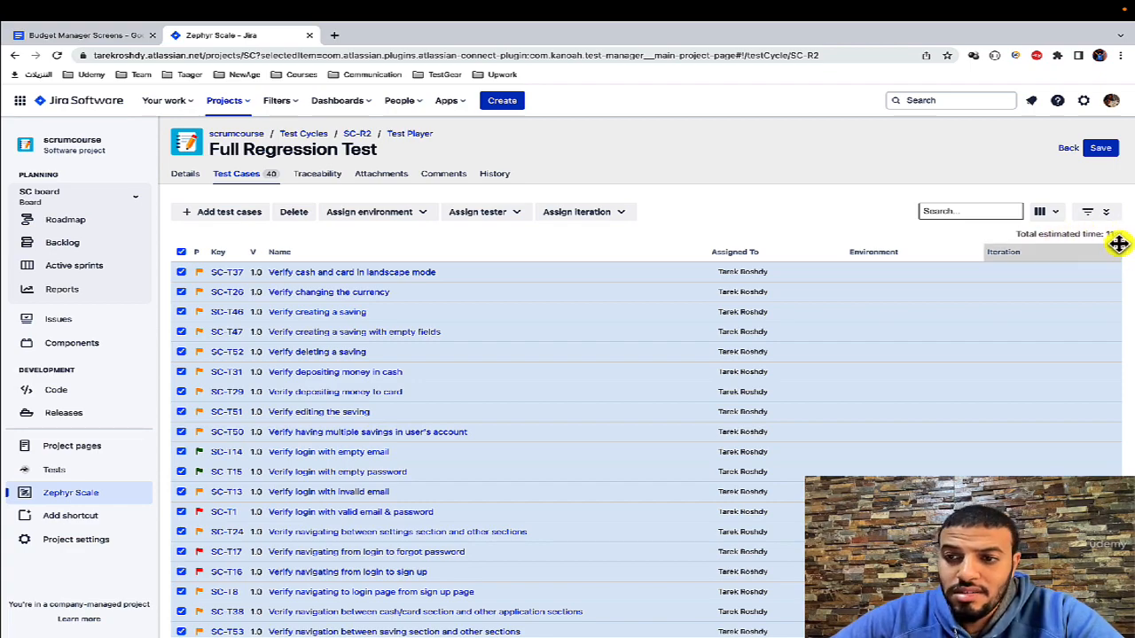
{"action": "scroll", "coordinate": [811, 470], "scroll_direction": "down", "scroll_amount": 7}
{"action": "scroll", "coordinate": [811, 470], "scroll_direction": "up", "scroll_amount": 7}
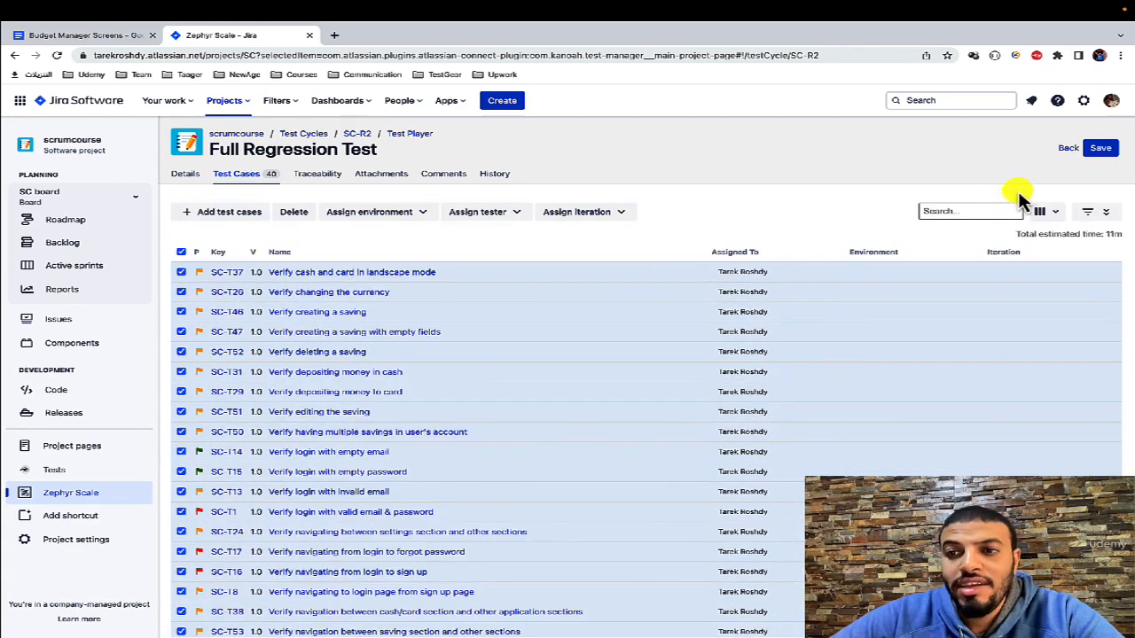
{"action": "left_click", "coordinate": [1099, 149]}
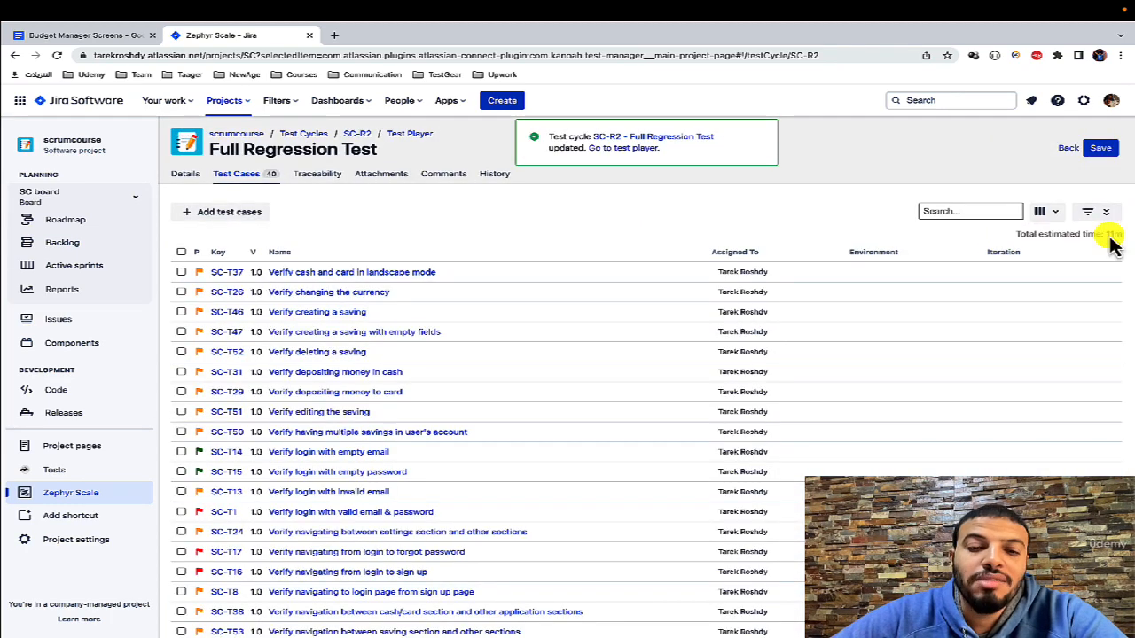
{"action": "scroll", "coordinate": [550, 322], "scroll_direction": "down", "scroll_amount": 5}
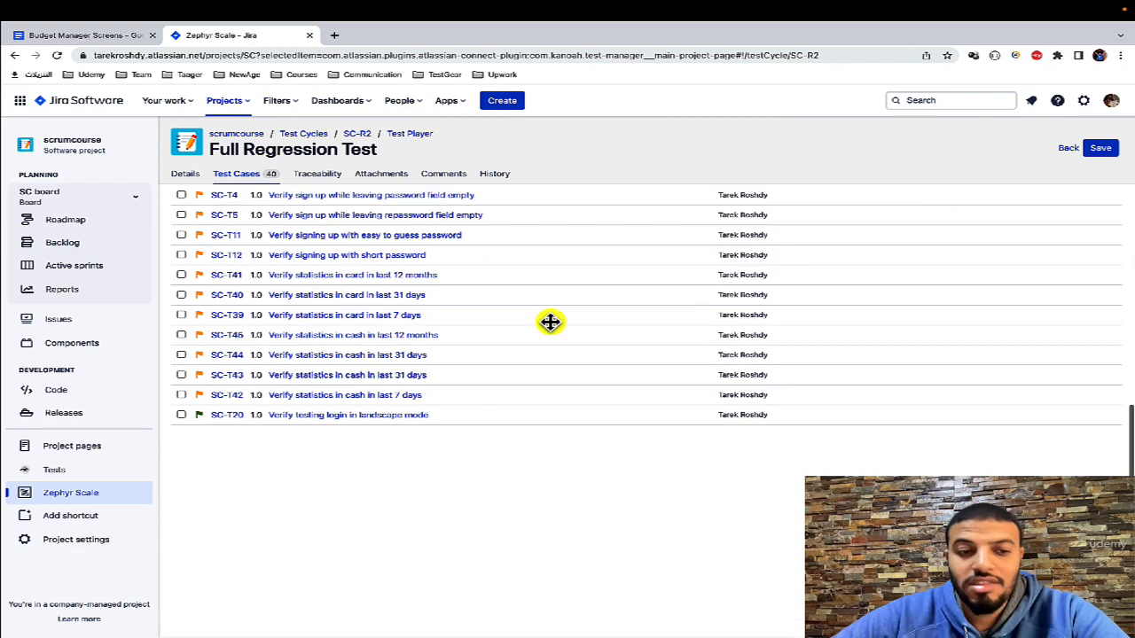
Step: Return to the list of test cycles and open the Smoke Test cycle in the test player
{"action": "scroll", "coordinate": [537, 512], "scroll_direction": "up", "scroll_amount": 10}
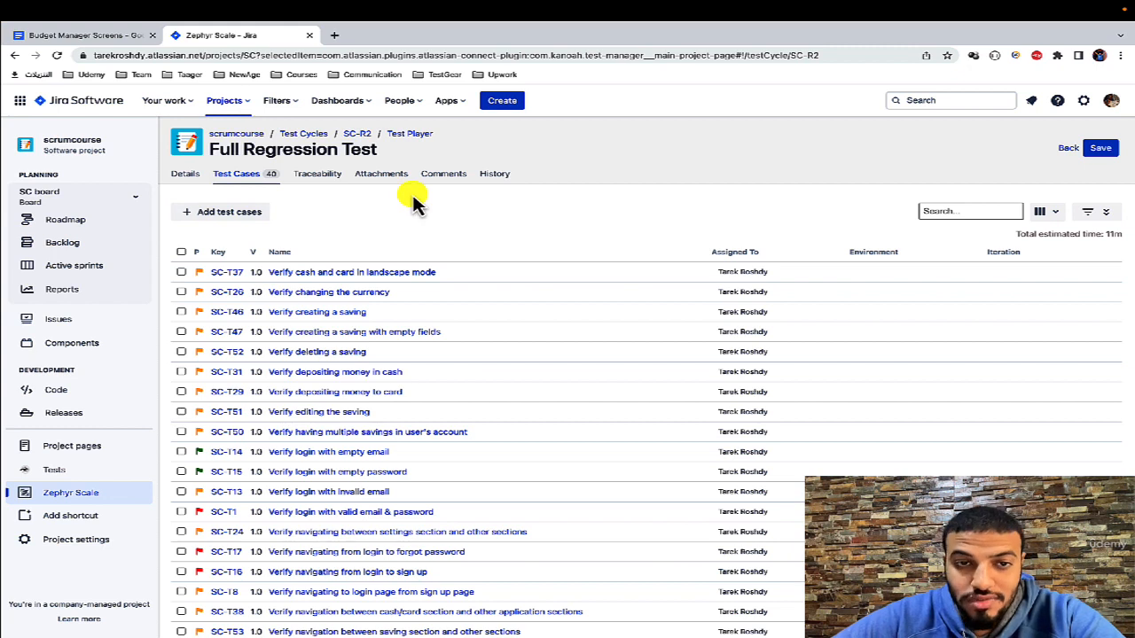
{"action": "left_click", "coordinate": [316, 133]}
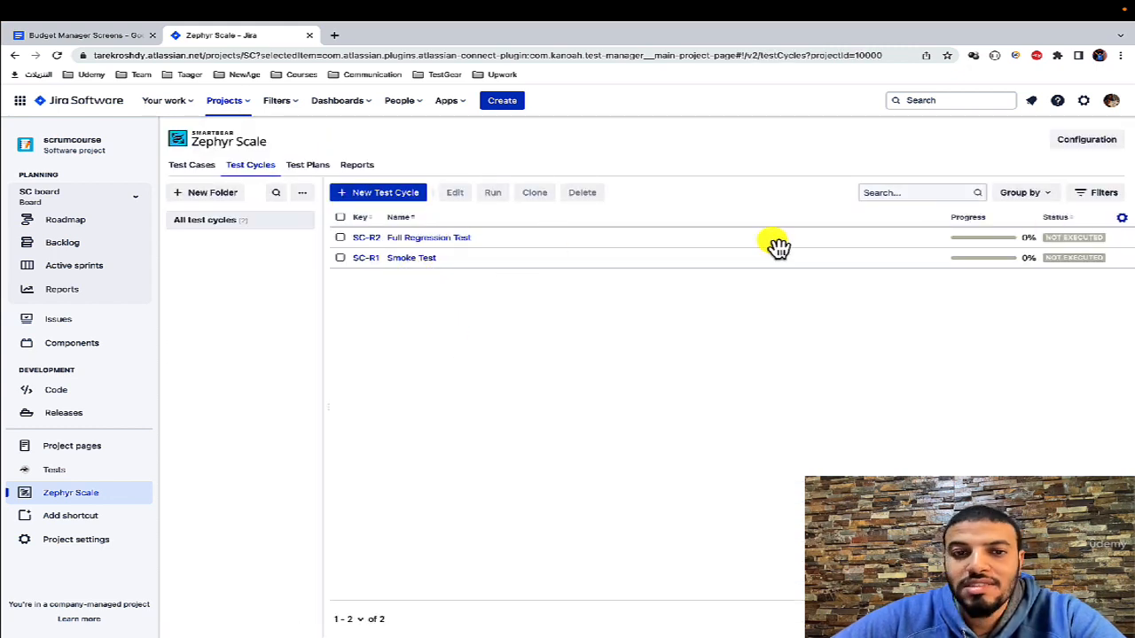
{"action": "left_click", "coordinate": [425, 259]}
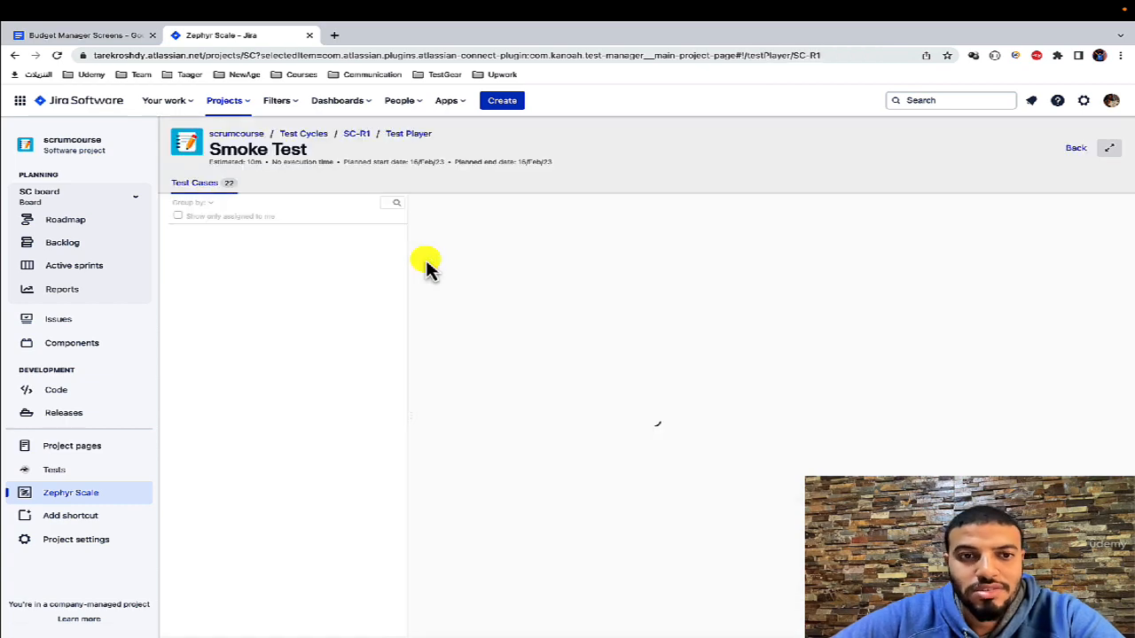
{"action": "scroll", "coordinate": [578, 278], "scroll_direction": "down", "scroll_amount": 3}
{"action": "scroll", "coordinate": [704, 375], "scroll_direction": "up", "scroll_amount": 3}
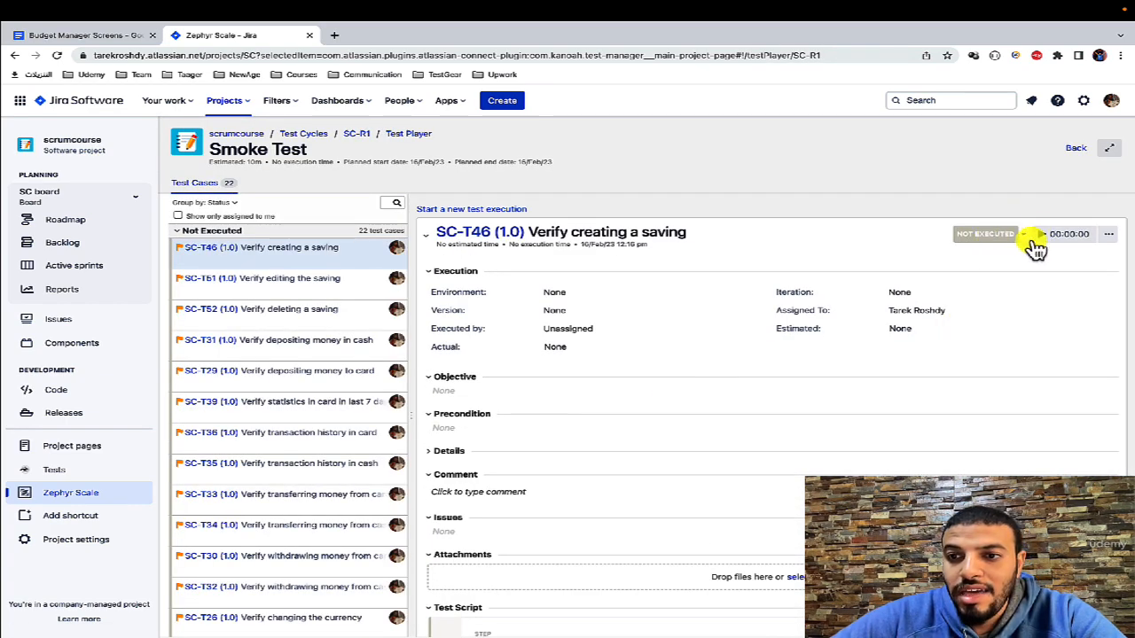
Step: Run and pause the execution timer of SC-T46, and manually set its execution time to 20 minutes
{"action": "left_click", "coordinate": [1042, 235]}
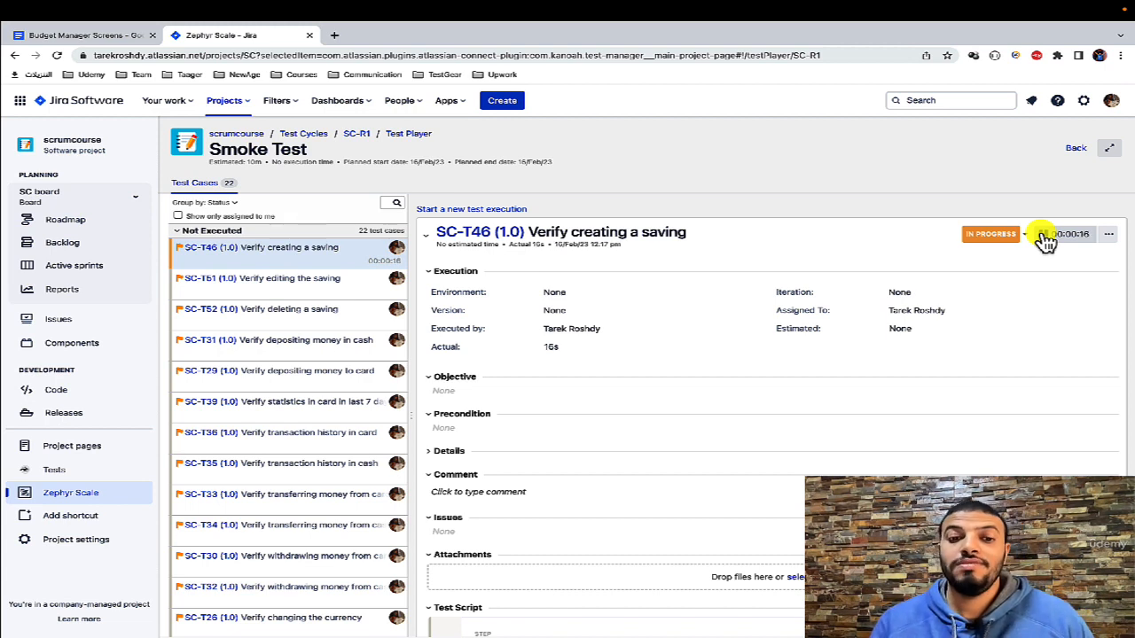
{"action": "left_click", "coordinate": [1043, 235]}
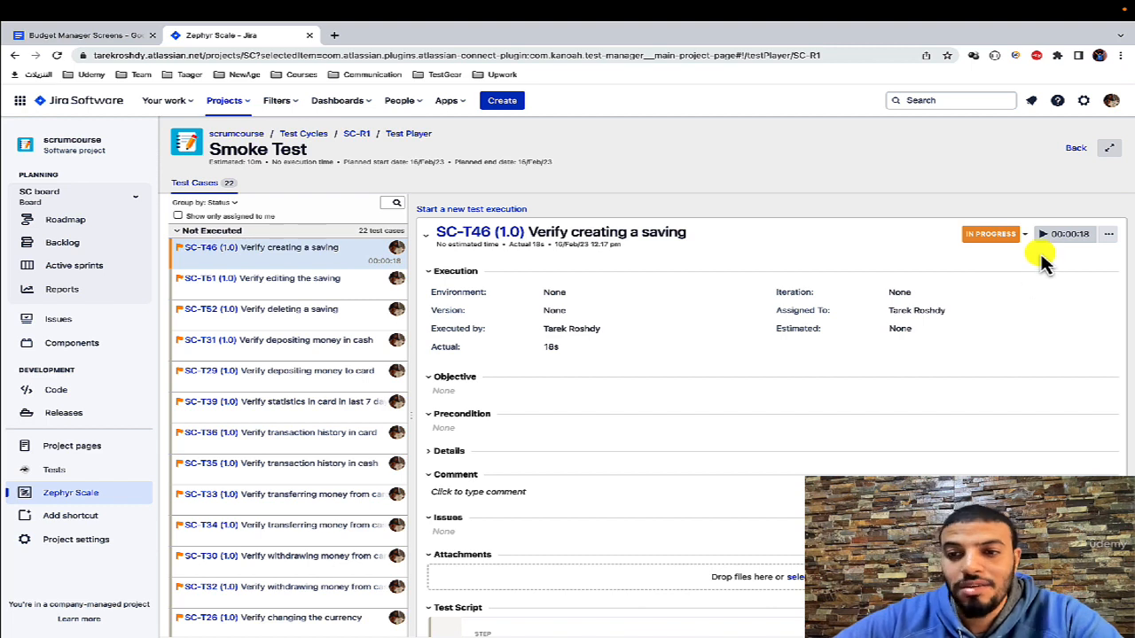
{"action": "left_click", "coordinate": [1081, 236]}
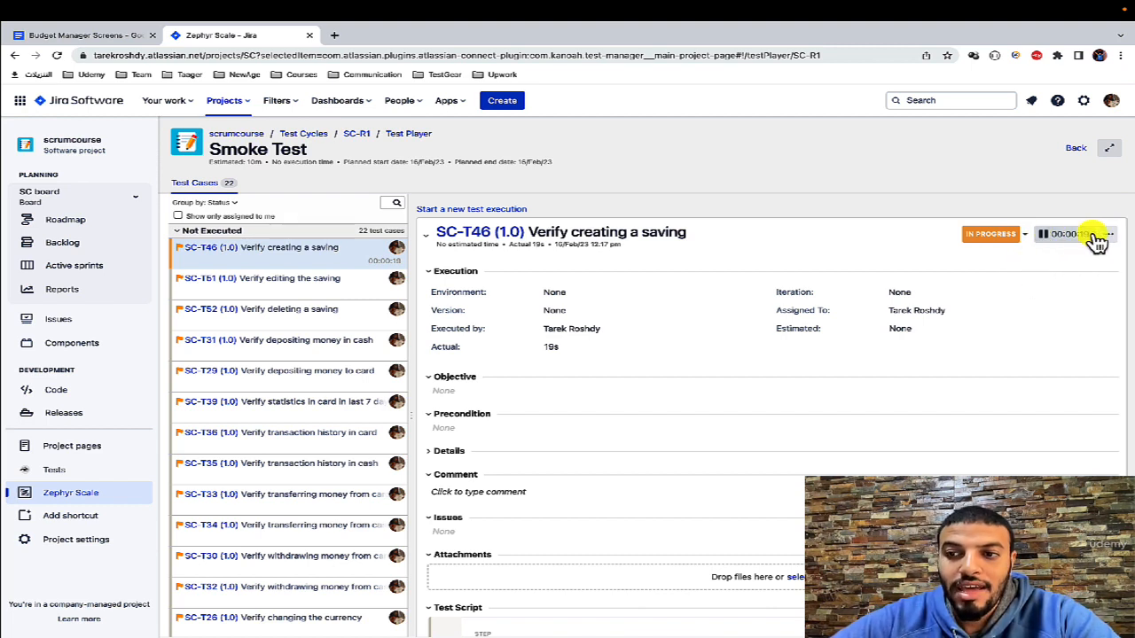
{"action": "left_click", "coordinate": [1110, 236]}
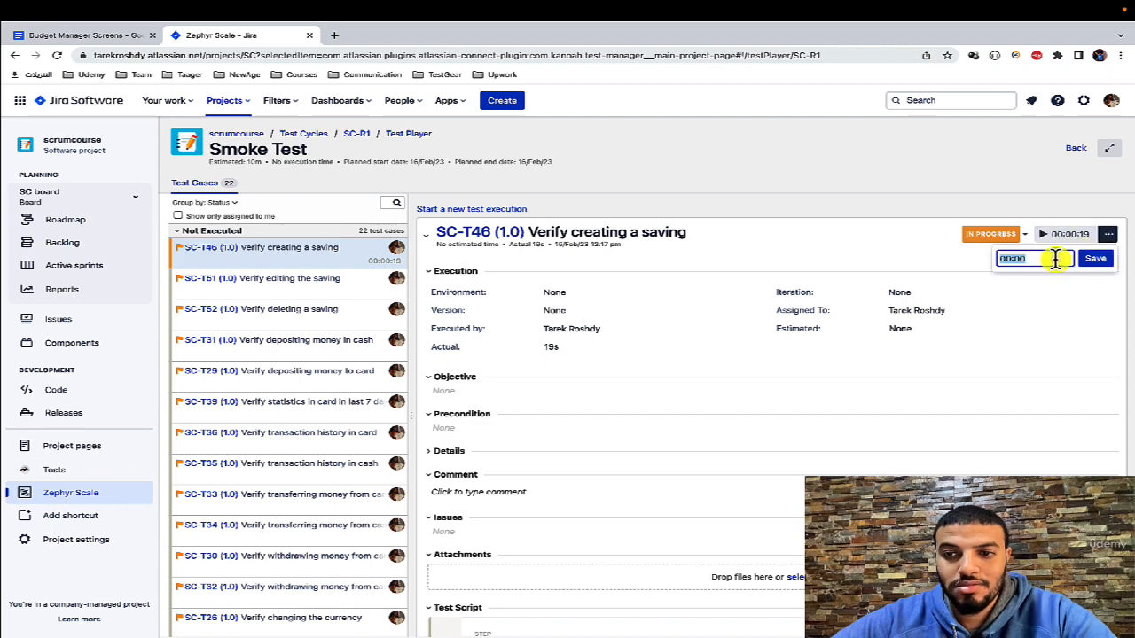
{"action": "left_click", "coordinate": [1095, 258]}
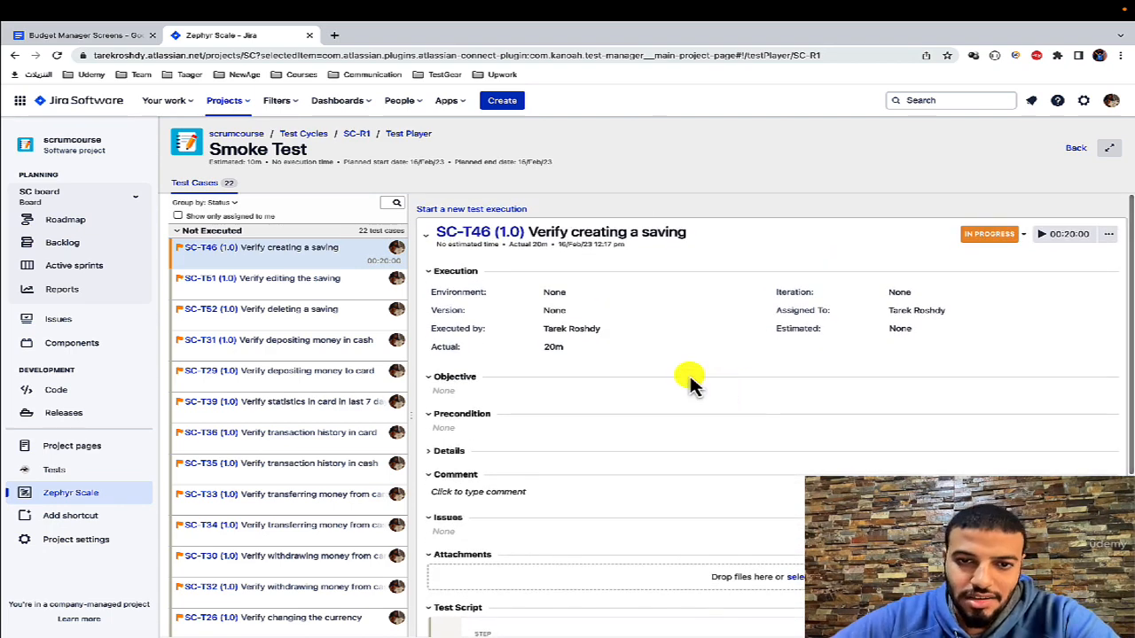
Step: Mark the test script step of SC-T46 as passed and check the execution status options
{"action": "scroll", "coordinate": [689, 381], "scroll_direction": "down", "scroll_amount": 3}
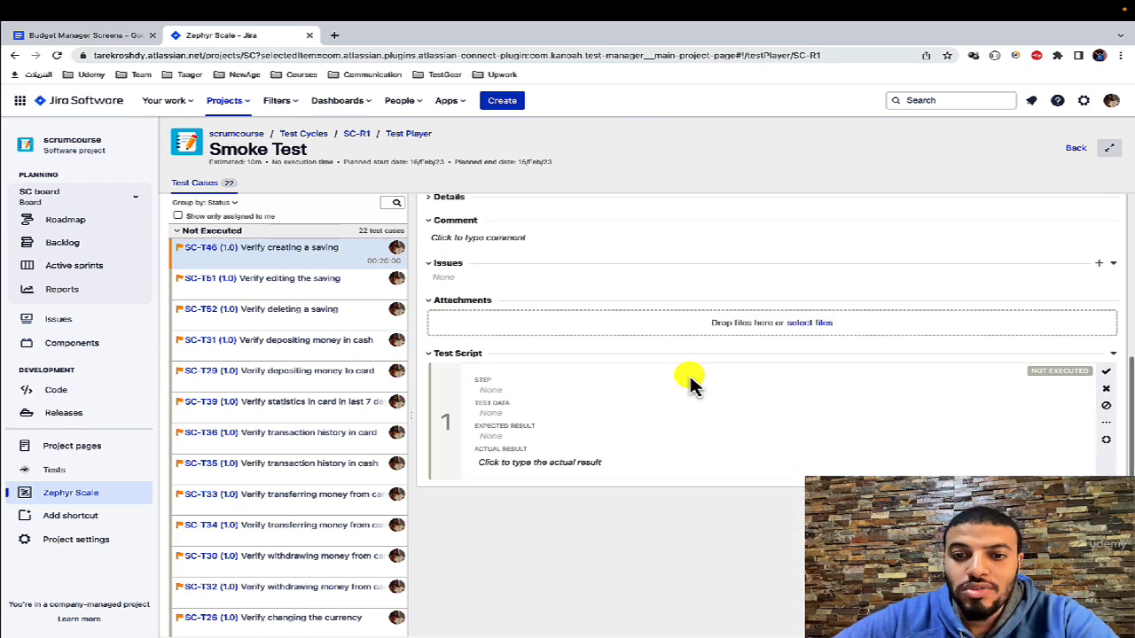
{"action": "left_click", "coordinate": [1109, 374]}
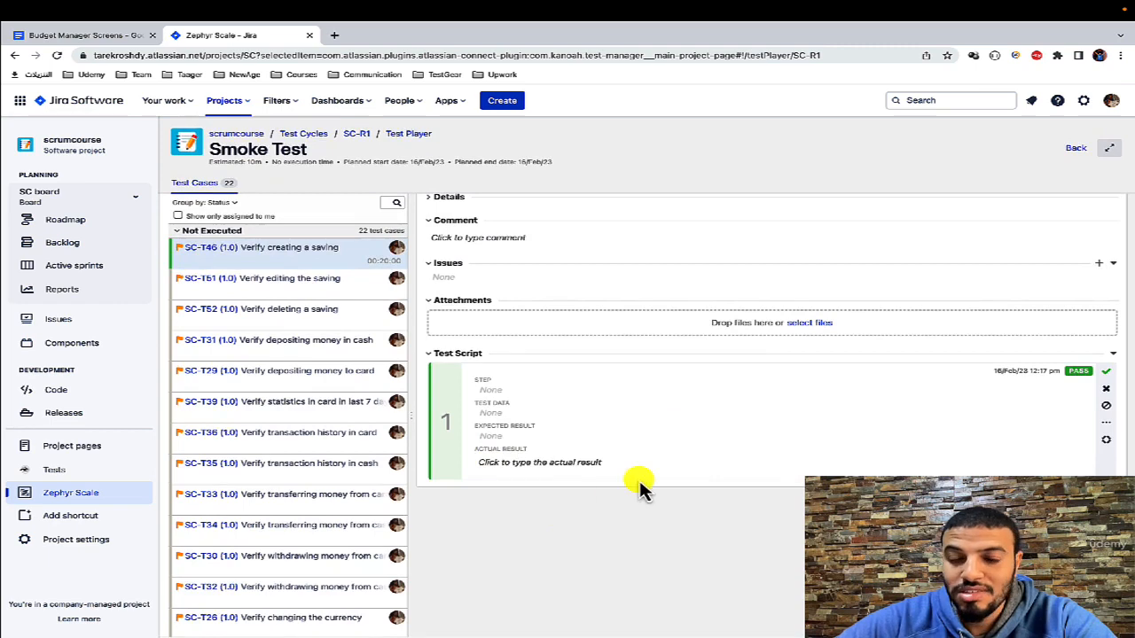
{"action": "scroll", "coordinate": [674, 470], "scroll_direction": "up", "scroll_amount": 3}
{"action": "scroll", "coordinate": [745, 532], "scroll_direction": "down", "scroll_amount": 3}
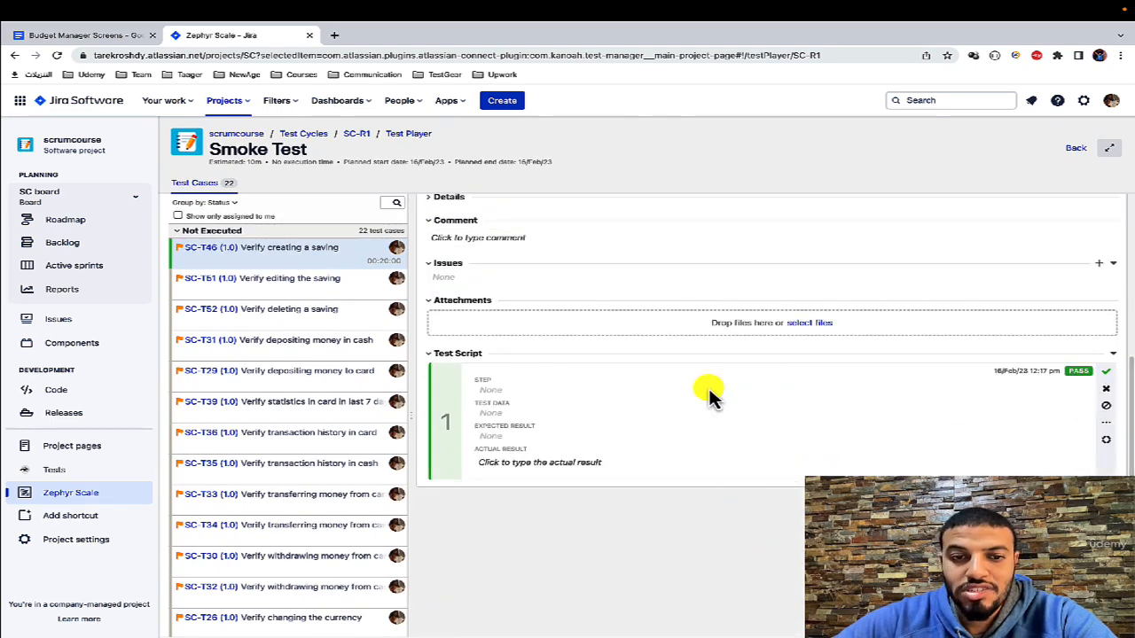
{"action": "scroll", "coordinate": [709, 388], "scroll_direction": "up", "scroll_amount": 3}
{"action": "left_click", "coordinate": [1025, 234]}
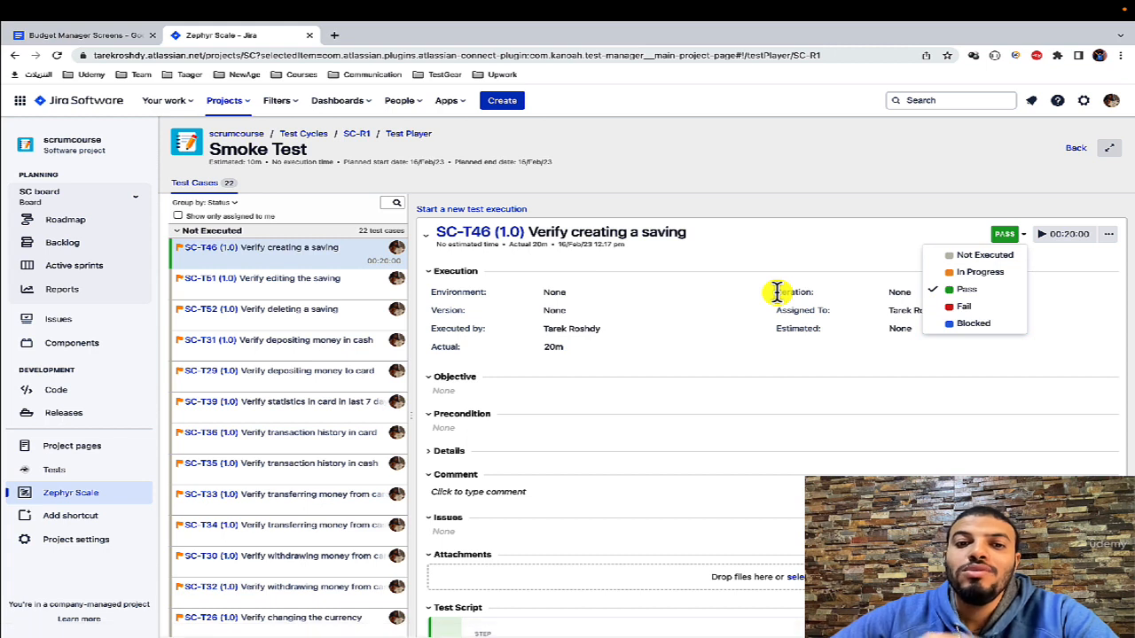
{"action": "left_click", "coordinate": [717, 278]}
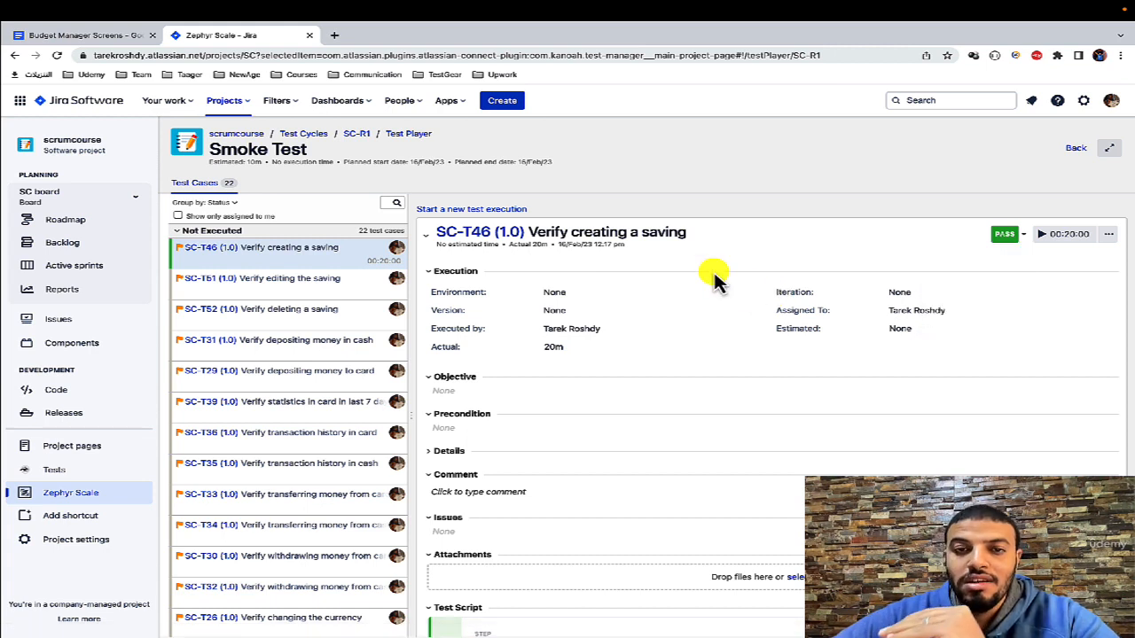
Step: Start a new test execution for SC-T46 and set its status to Fail
{"action": "left_click", "coordinate": [503, 210]}
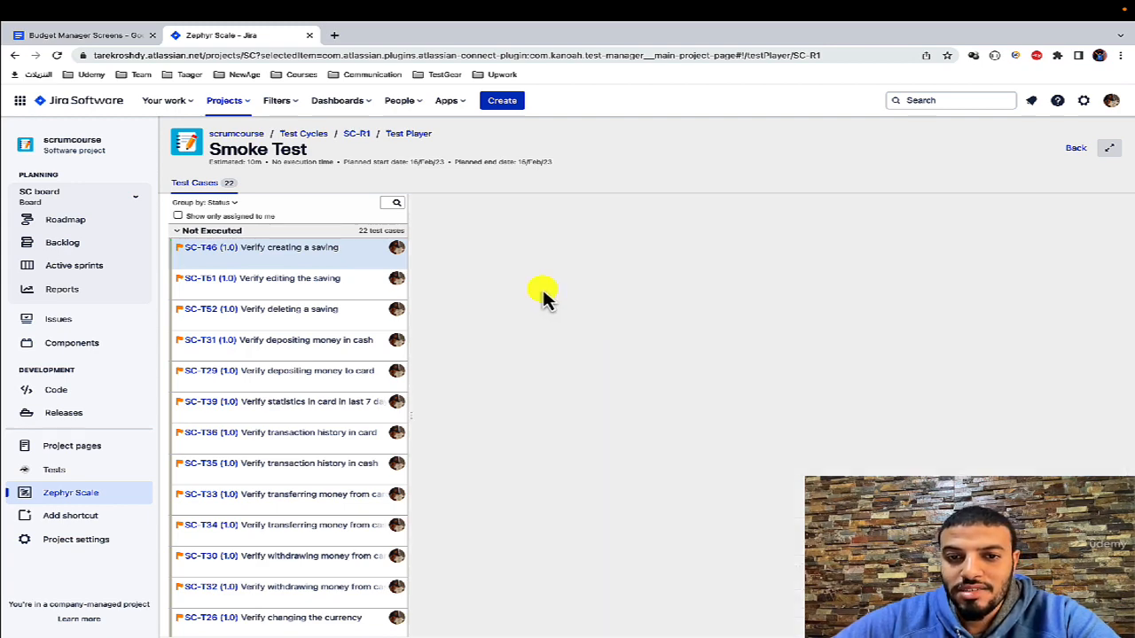
{"action": "scroll", "coordinate": [701, 283], "scroll_direction": "down", "scroll_amount": 3}
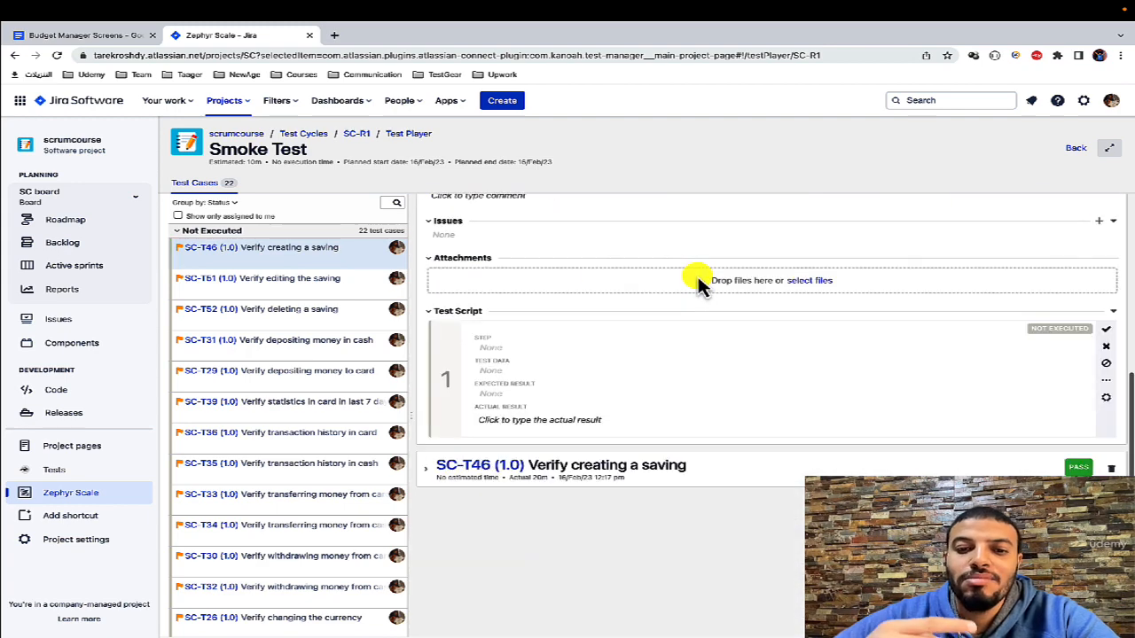
{"action": "scroll", "coordinate": [709, 319], "scroll_direction": "up", "scroll_amount": 3}
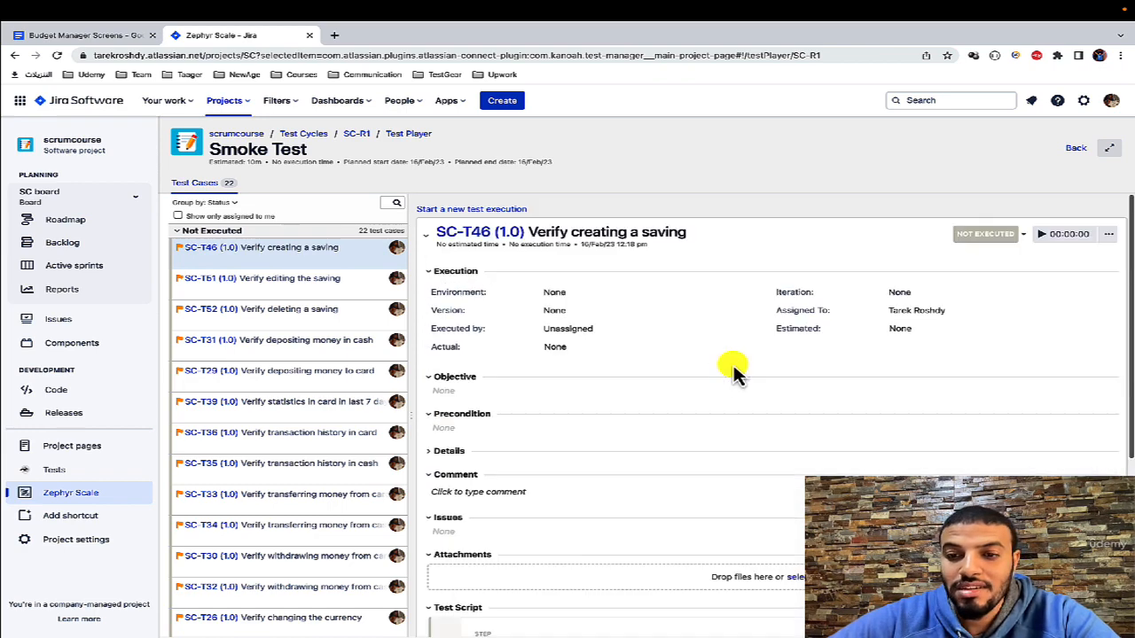
{"action": "left_click", "coordinate": [986, 236]}
{"action": "left_click", "coordinate": [975, 308]}
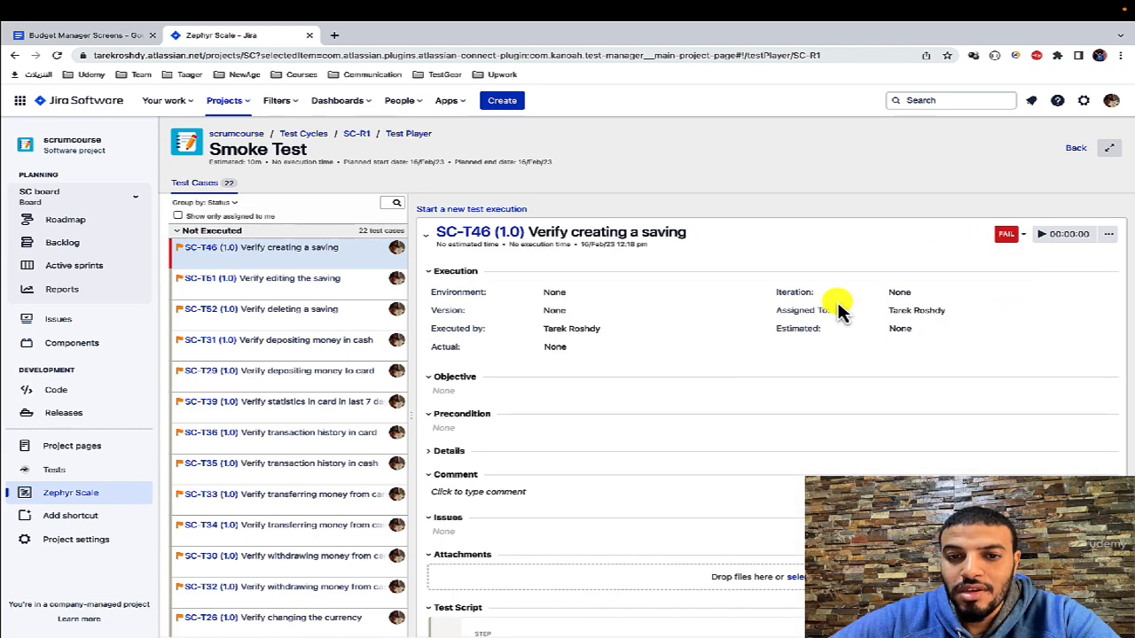
{"action": "scroll", "coordinate": [710, 426], "scroll_direction": "down", "scroll_amount": 3}
{"action": "scroll", "coordinate": [727, 425], "scroll_direction": "up", "scroll_amount": 4}
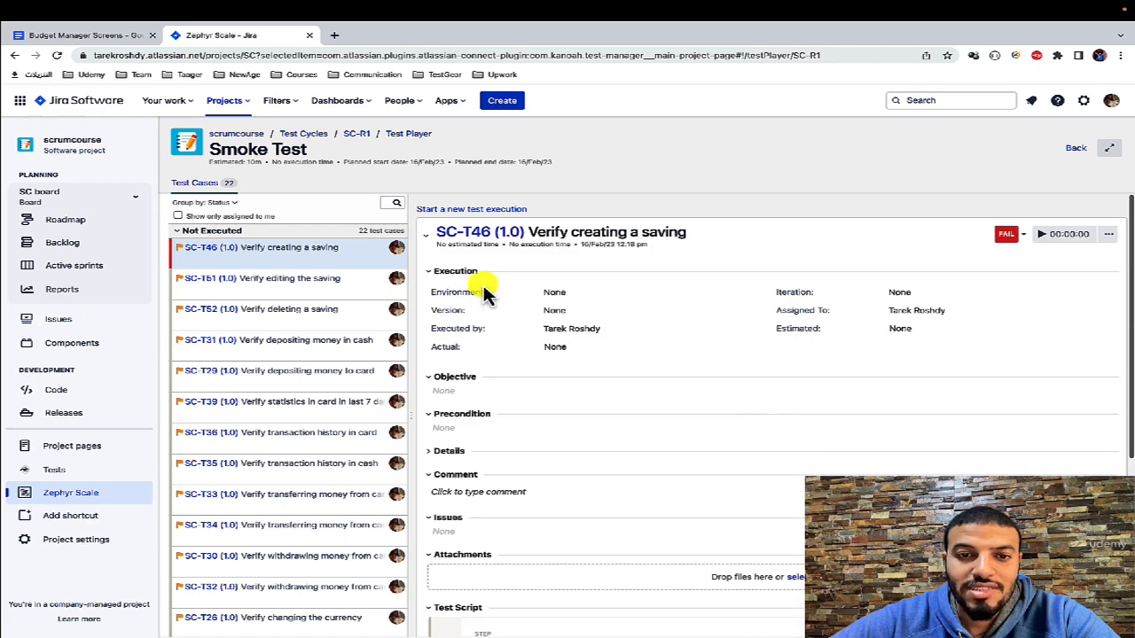
Step: Start another test execution for SC-T46 and delete its previous failed execution
{"action": "left_click", "coordinate": [492, 211]}
{"action": "scroll", "coordinate": [715, 342], "scroll_direction": "down", "scroll_amount": 4}
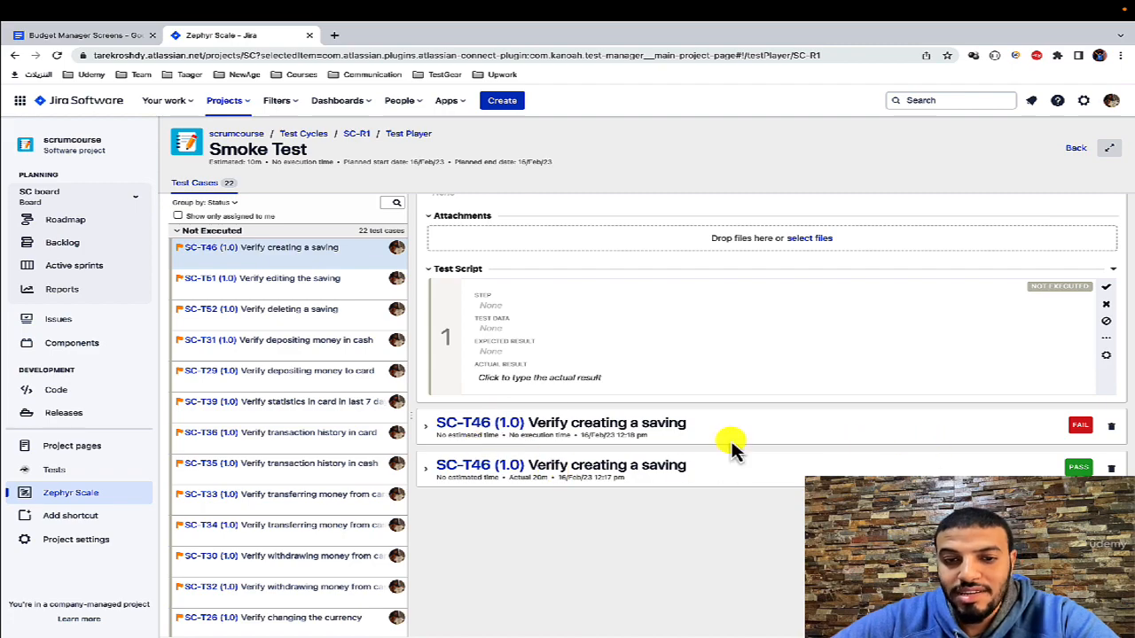
{"action": "left_click", "coordinate": [1110, 431]}
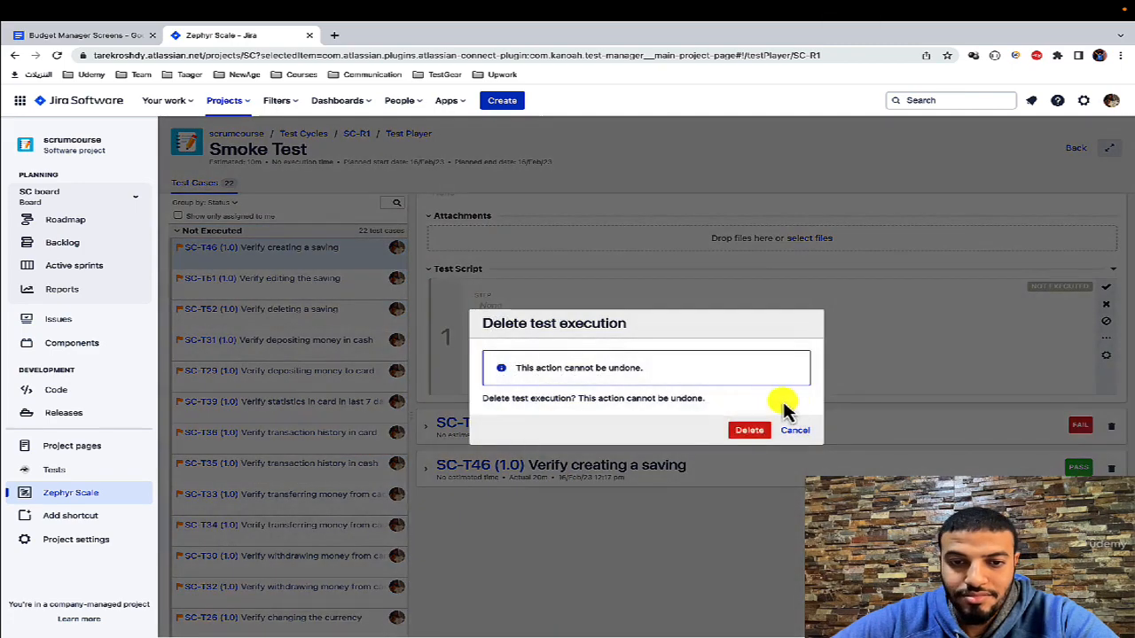
{"action": "left_click", "coordinate": [750, 438]}
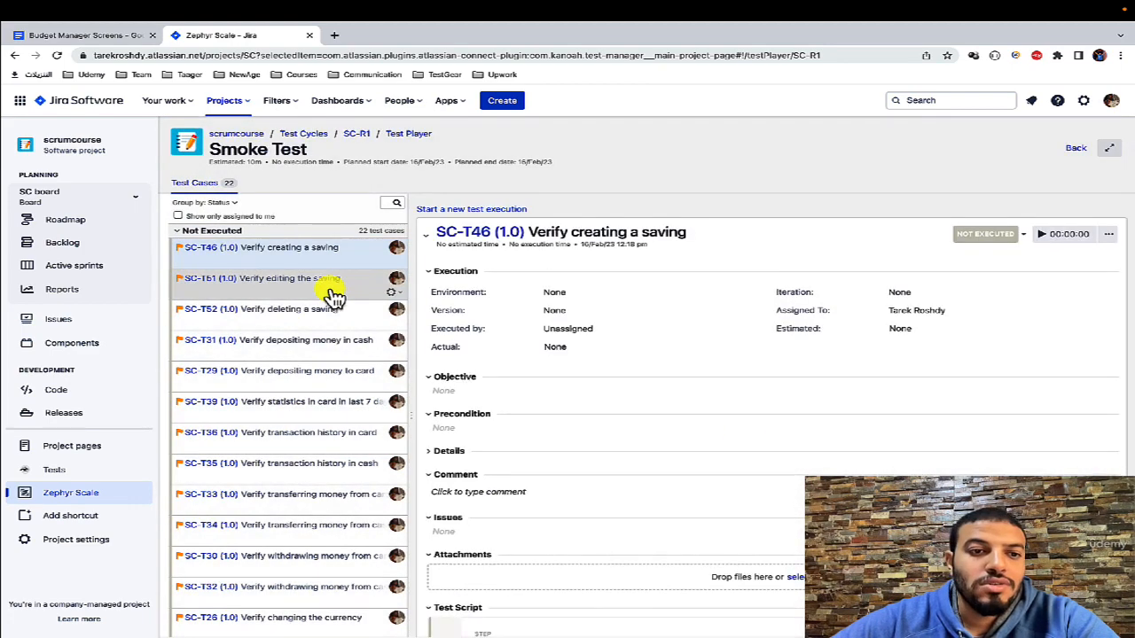
Step: Set the execution status of SC-T51 (editing the saving) and SC-T52 (deleting a saving) to Pass
{"action": "left_click", "coordinate": [330, 286]}
{"action": "left_click", "coordinate": [1009, 235]}
{"action": "left_click", "coordinate": [981, 287]}
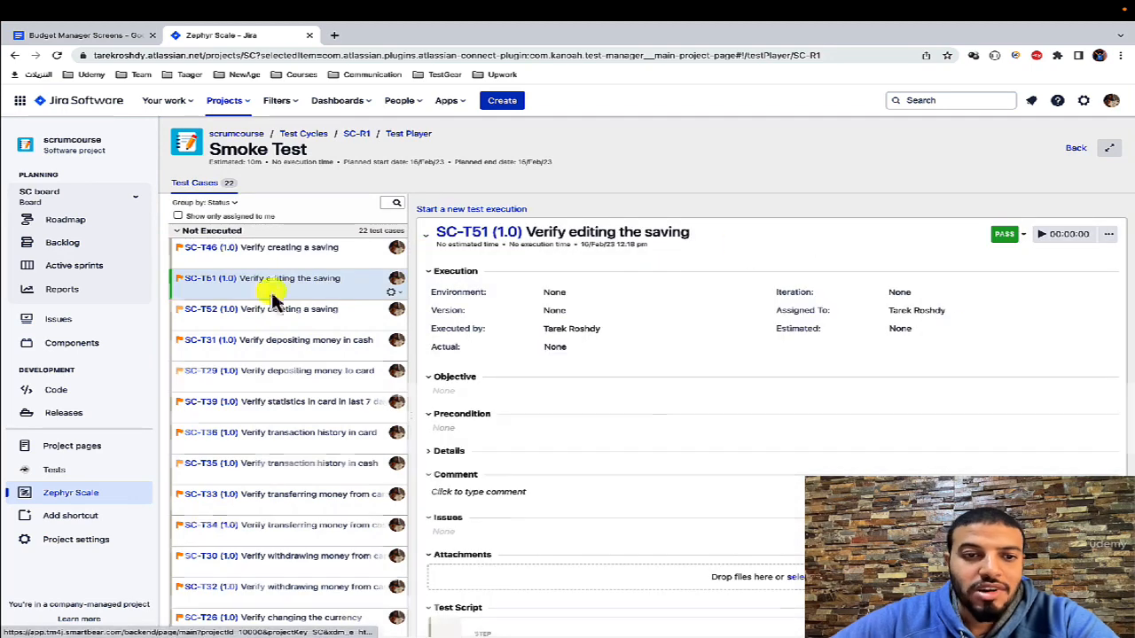
{"action": "left_click", "coordinate": [254, 310]}
{"action": "left_click", "coordinate": [985, 235]}
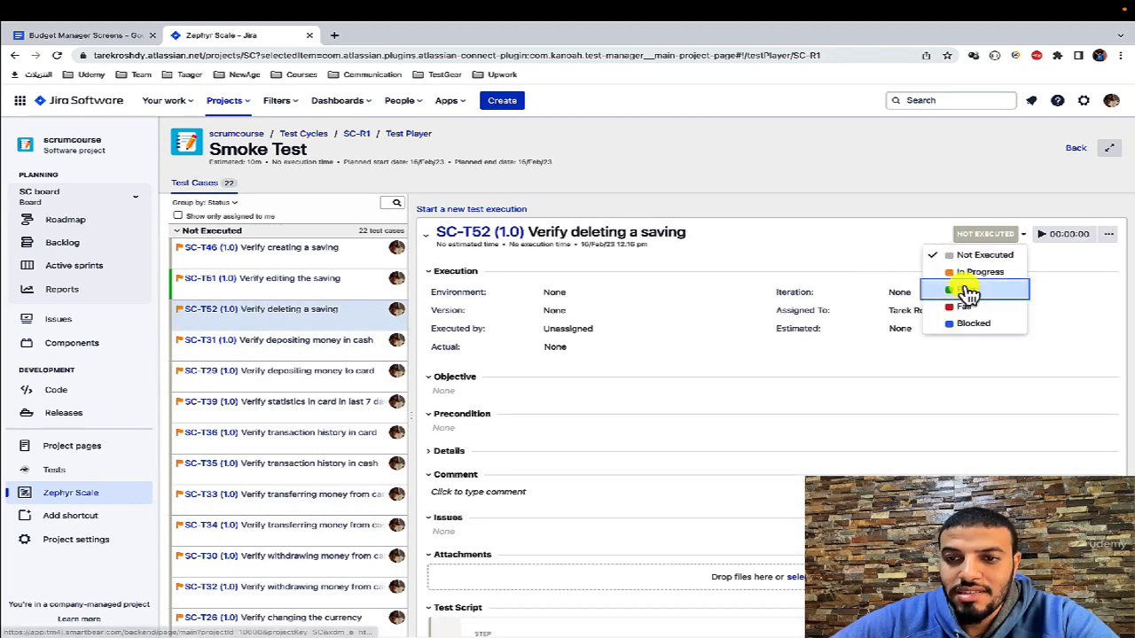
{"action": "left_click", "coordinate": [980, 289]}
Step: Set the execution status of SC-T46 (creating a saving) and SC-T31 (depositing money in cash) to Fail
{"action": "left_click", "coordinate": [298, 247]}
{"action": "left_click", "coordinate": [986, 235]}
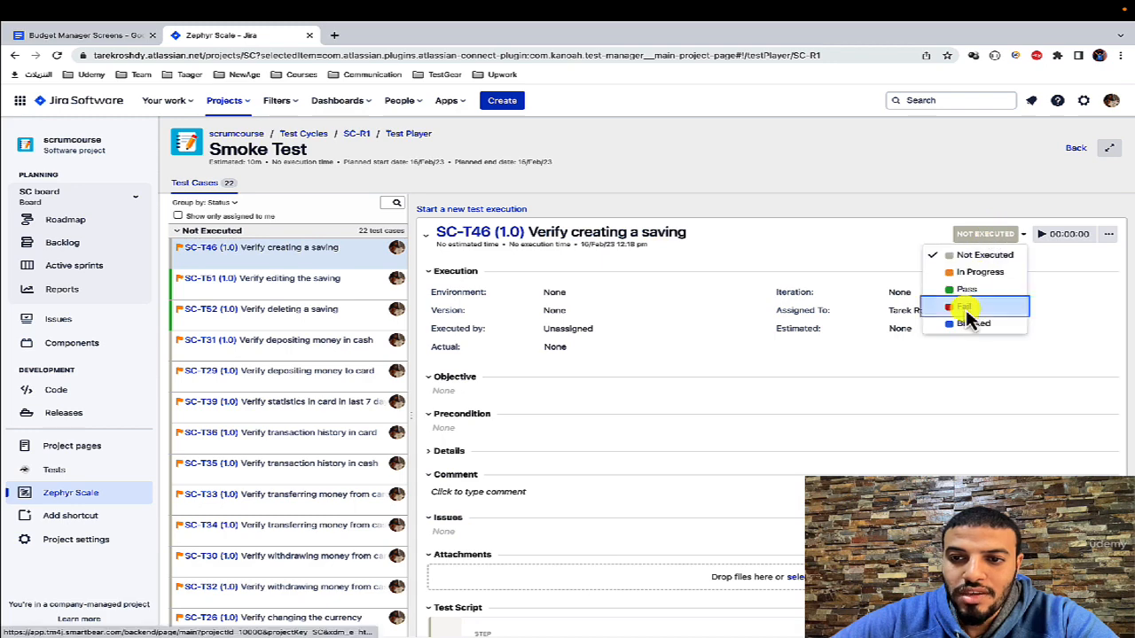
{"action": "left_click", "coordinate": [965, 309]}
{"action": "left_click", "coordinate": [302, 341]}
{"action": "left_click", "coordinate": [982, 235]}
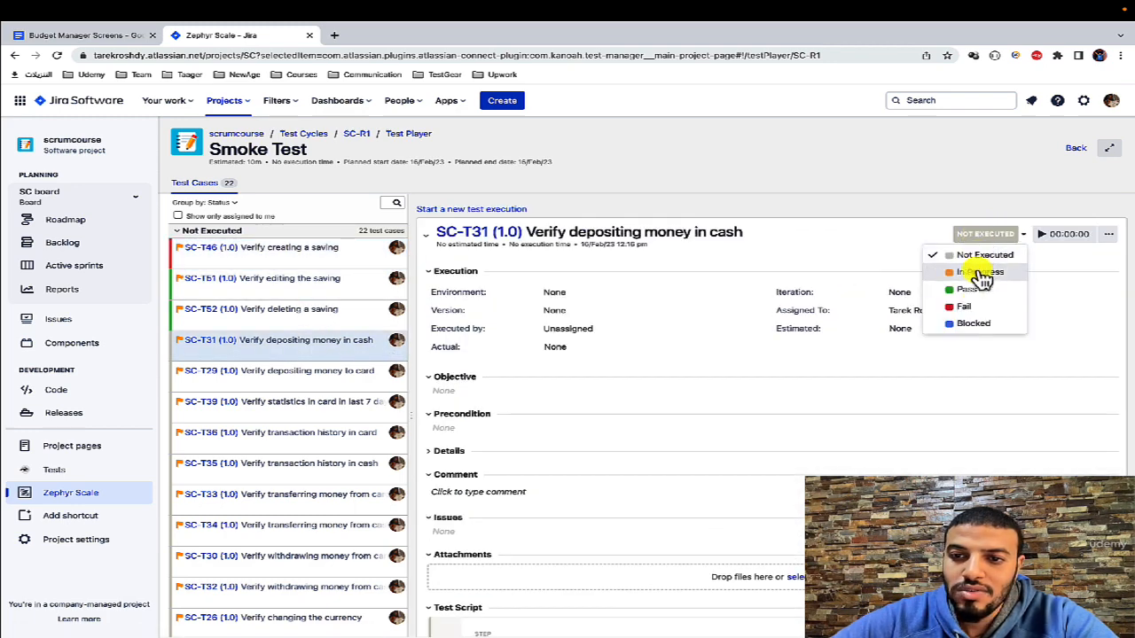
{"action": "left_click", "coordinate": [969, 306]}
Step: Put SC-T29 (depositing money to card) in progress with its timer and manually set its execution time to 5 minutes
{"action": "left_click", "coordinate": [377, 367]}
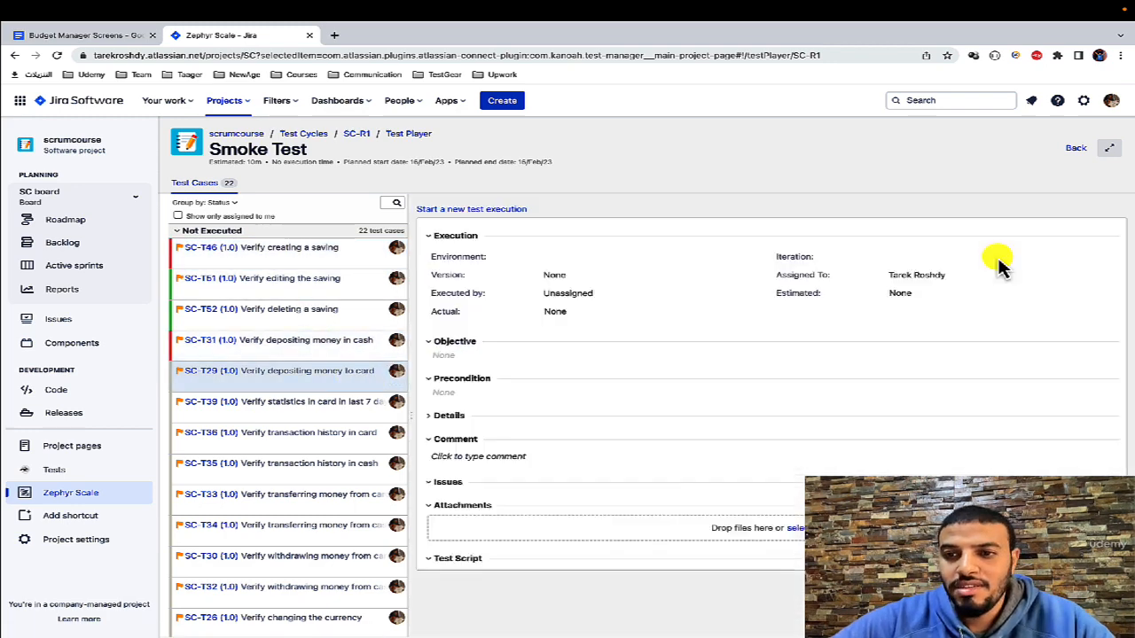
{"action": "left_click", "coordinate": [1044, 234]}
{"action": "left_click", "coordinate": [1109, 236]}
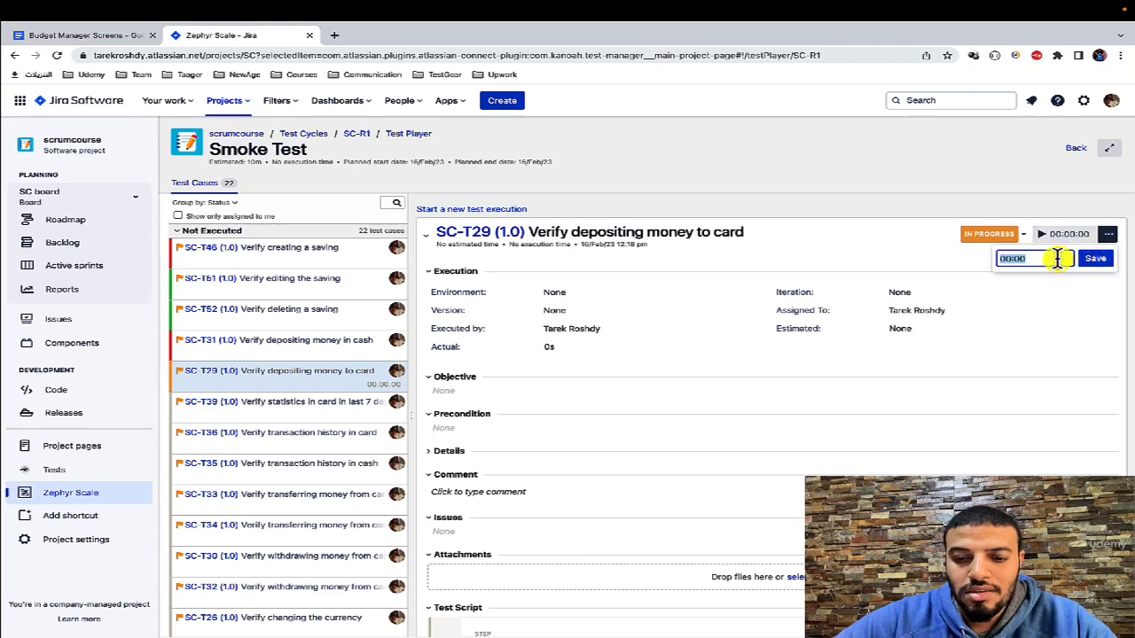
{"action": "key", "text": "Return"}
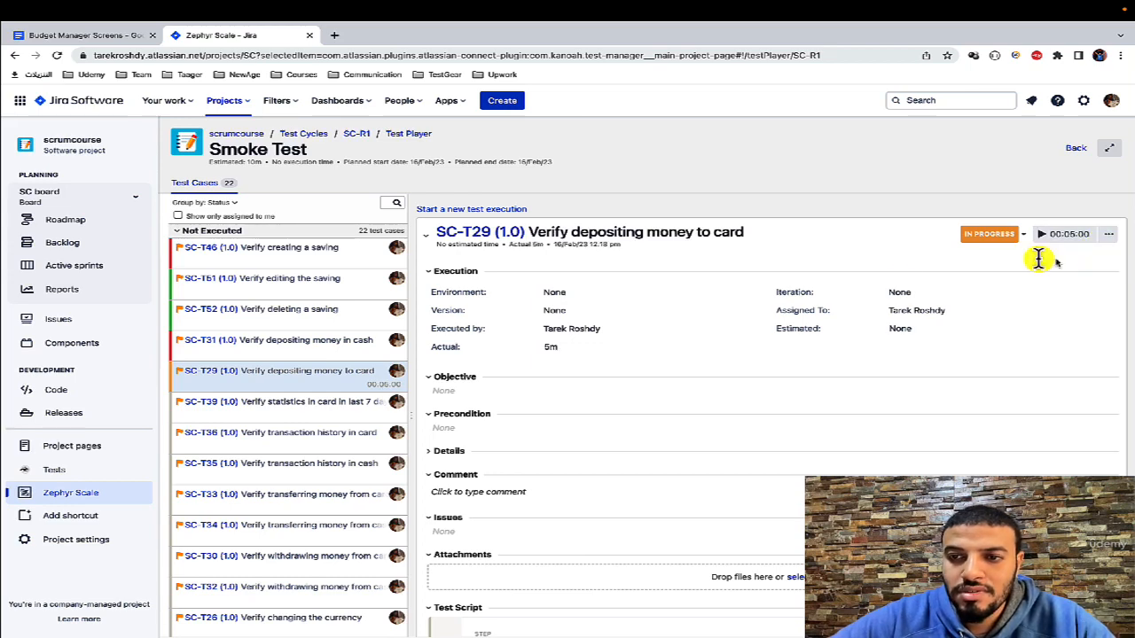
Step: Set the execution status of SC-T39 (card statistics) to Blocked and of SC-T36 (card transaction history) to Pass
{"action": "left_click", "coordinate": [390, 402]}
{"action": "left_click", "coordinate": [984, 234]}
{"action": "left_click", "coordinate": [975, 323]}
{"action": "left_click", "coordinate": [390, 432]}
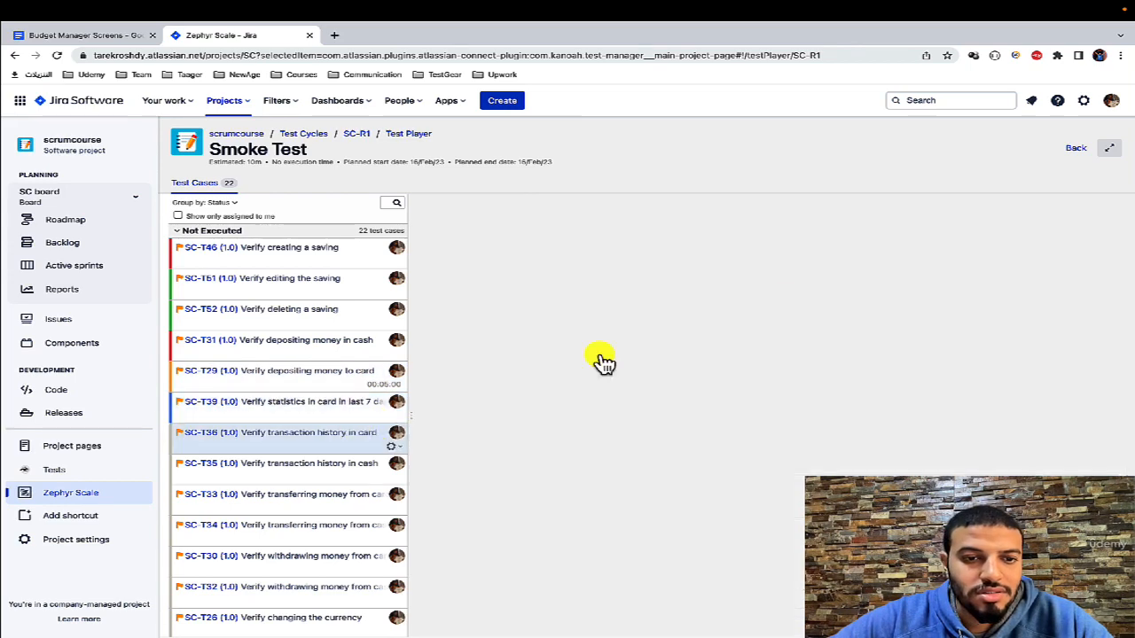
{"action": "left_click", "coordinate": [984, 234]}
{"action": "left_click", "coordinate": [967, 289]}
Step: Set the execution status of SC-T35 (transaction history in cash) to Fail
{"action": "left_click", "coordinate": [282, 471]}
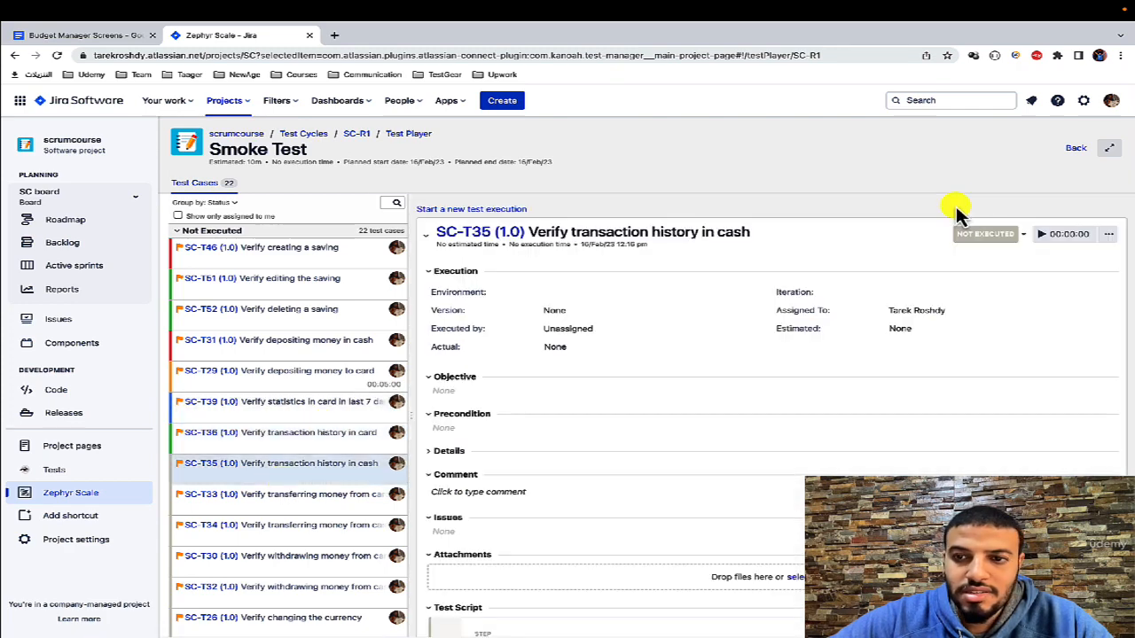
{"action": "left_click", "coordinate": [984, 234]}
{"action": "left_click", "coordinate": [966, 306]}
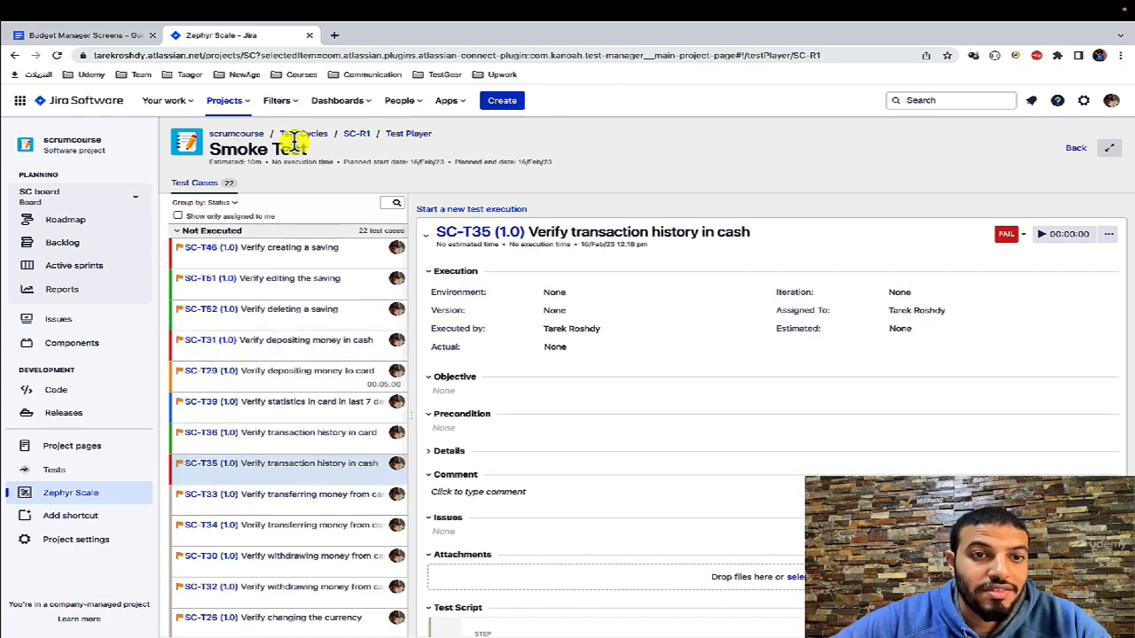
Step: Reload the Smoke Test player and review the test cases grouped by their execution status
{"action": "key", "text": "Return"}
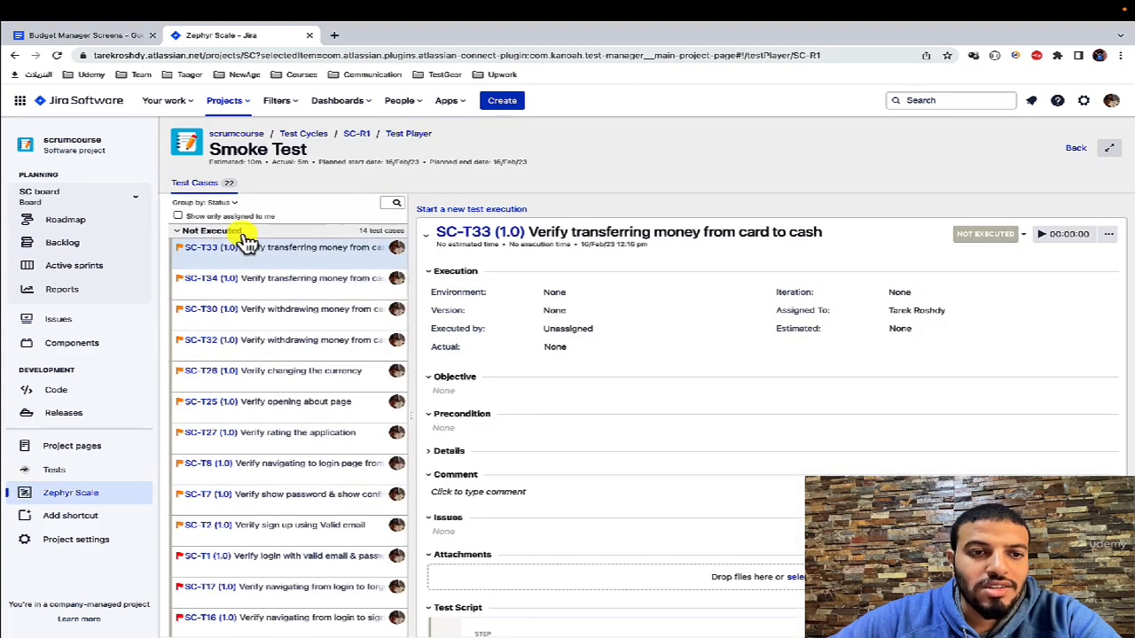
{"action": "scroll", "coordinate": [277, 317], "scroll_direction": "down", "scroll_amount": 3}
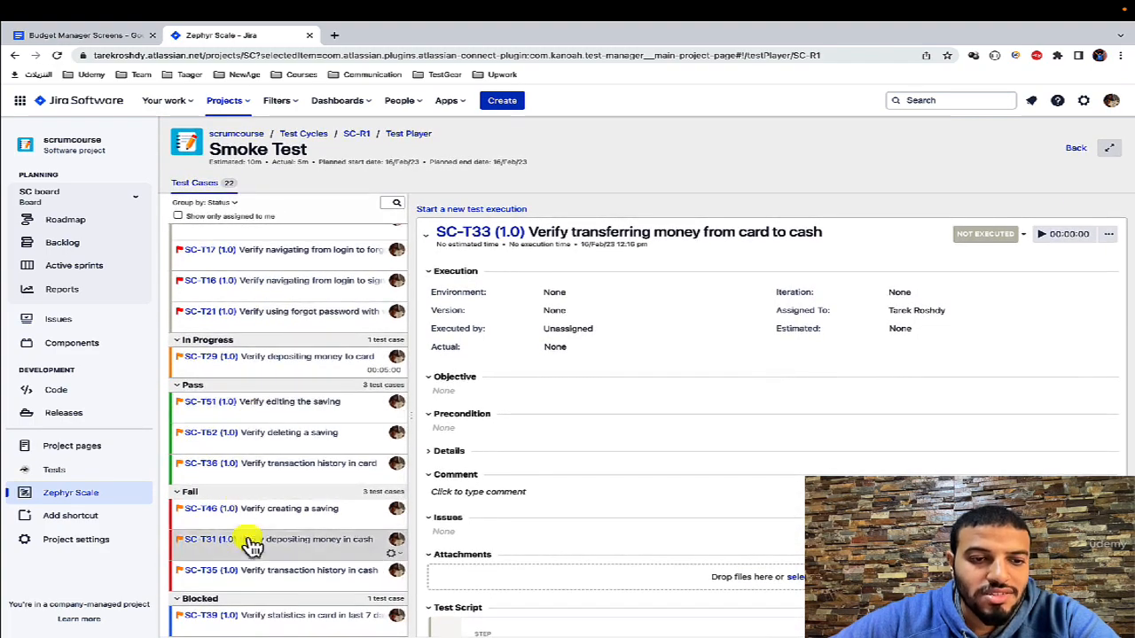
{"action": "scroll", "coordinate": [276, 532], "scroll_direction": "up", "scroll_amount": 5}
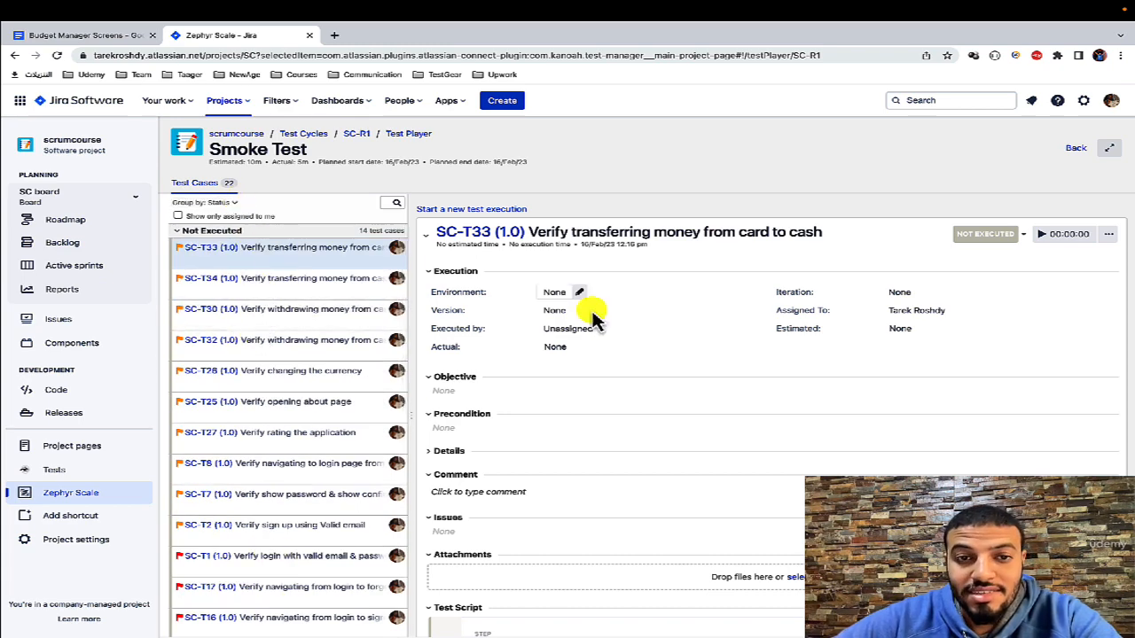
Step: Try restricting the Smoke Test case list to only the cases assigned to the current user
{"action": "scroll", "coordinate": [590, 302], "scroll_direction": "down", "scroll_amount": 3}
{"action": "scroll", "coordinate": [591, 317], "scroll_direction": "up", "scroll_amount": 3}
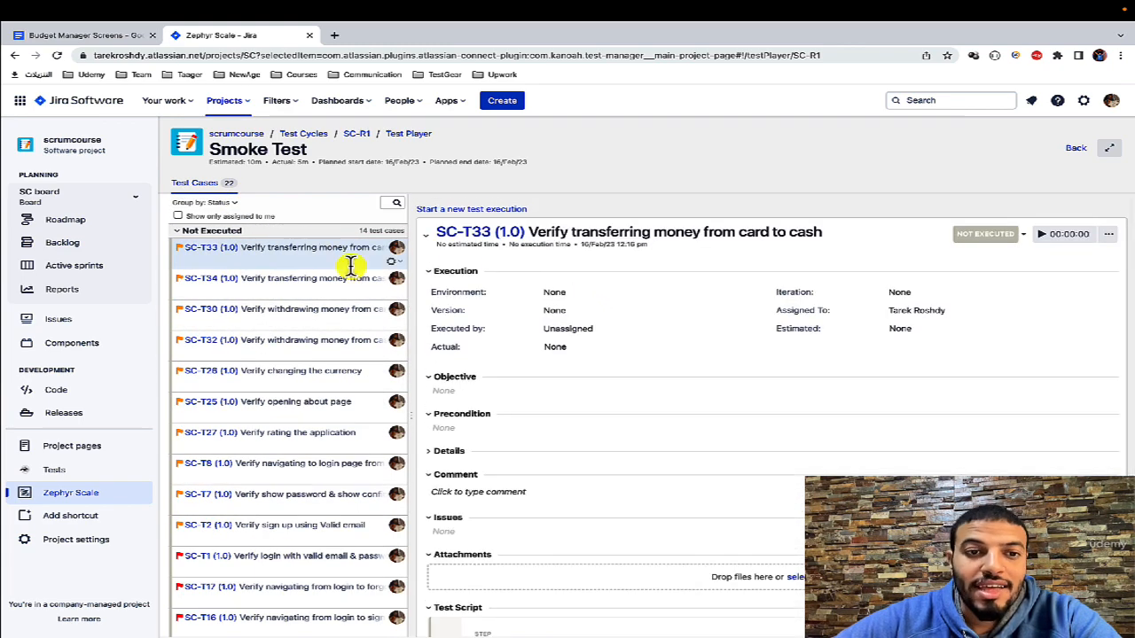
{"action": "left_click", "coordinate": [177, 216]}
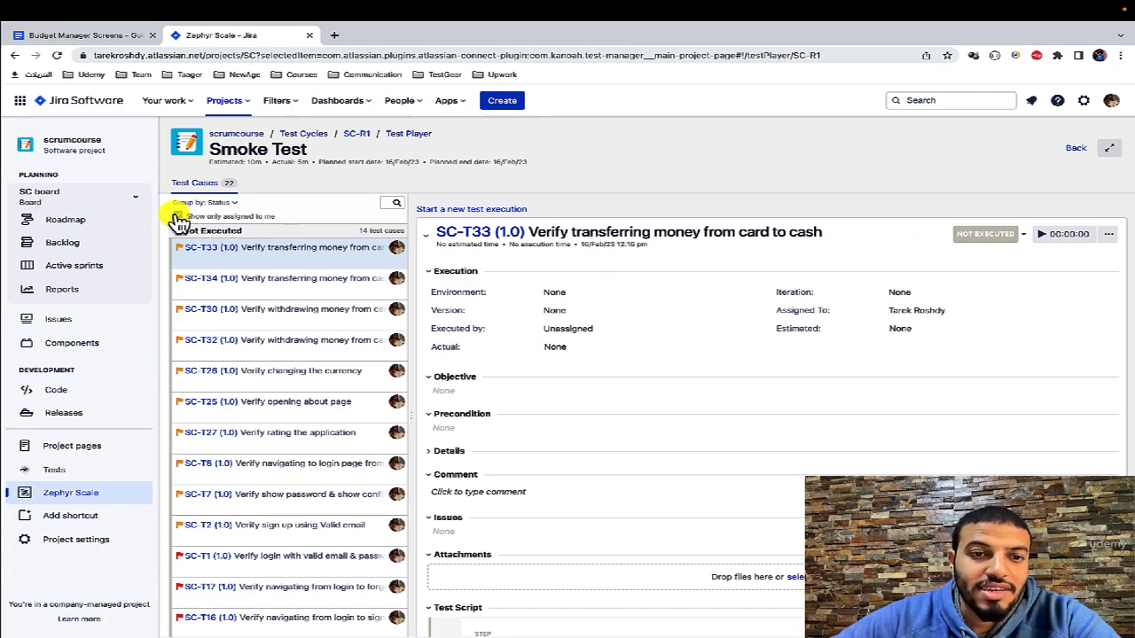
{"action": "scroll", "coordinate": [309, 456], "scroll_direction": "down", "scroll_amount": 4}
{"action": "scroll", "coordinate": [308, 455], "scroll_direction": "up", "scroll_amount": 4}
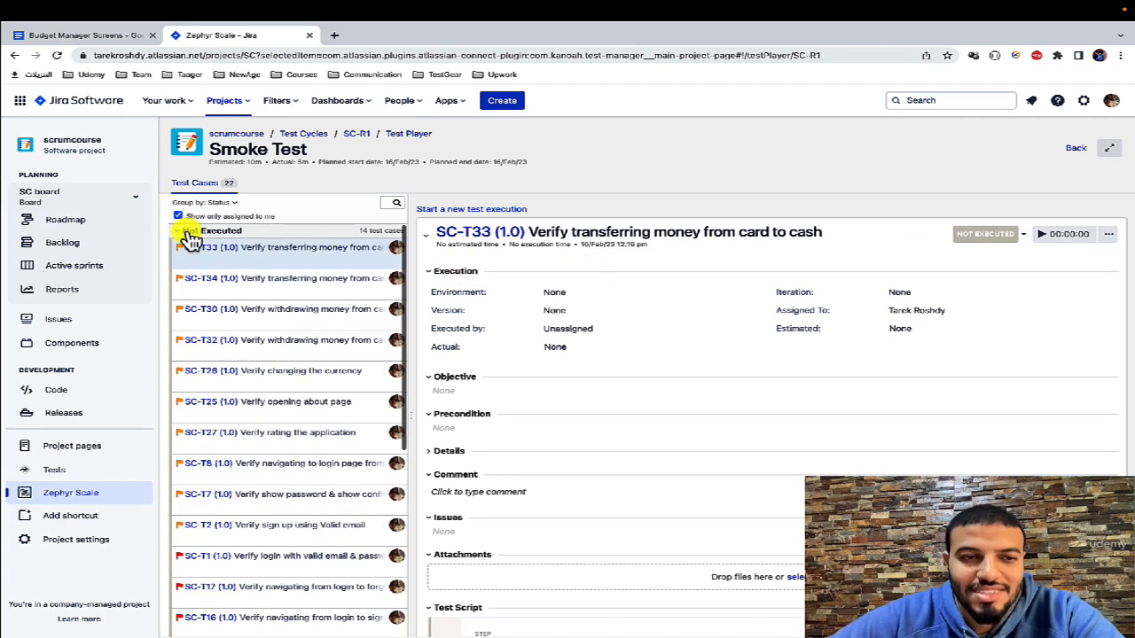
Step: Put SC-T33 (transferring money from card to cash) in progress and finish its execution with status Pass
{"action": "left_click", "coordinate": [986, 234]}
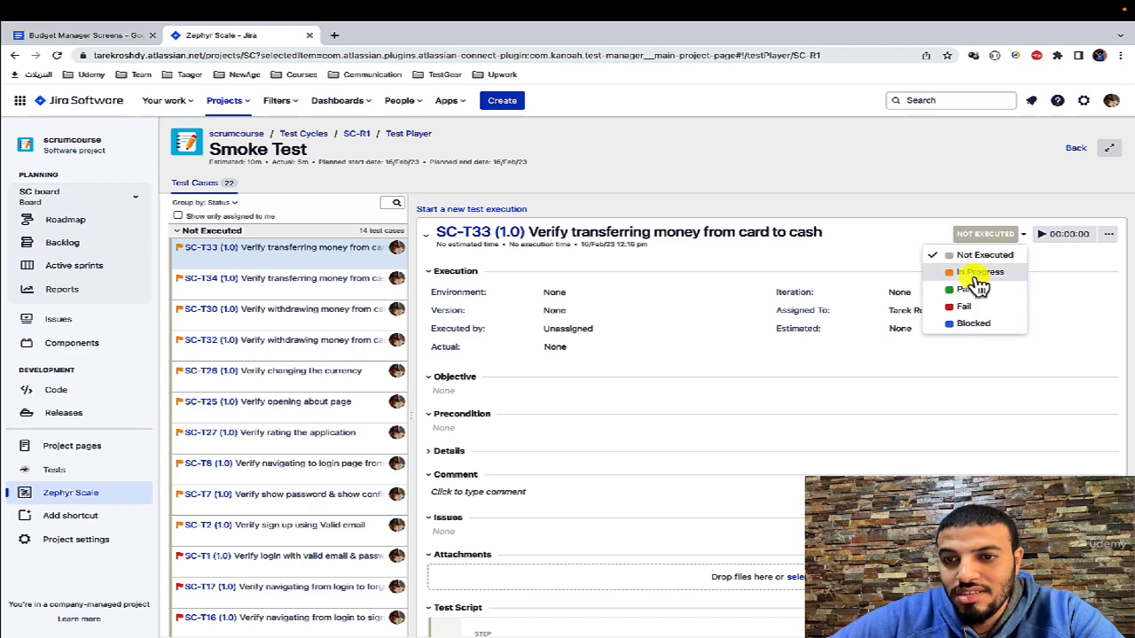
{"action": "left_click", "coordinate": [982, 271]}
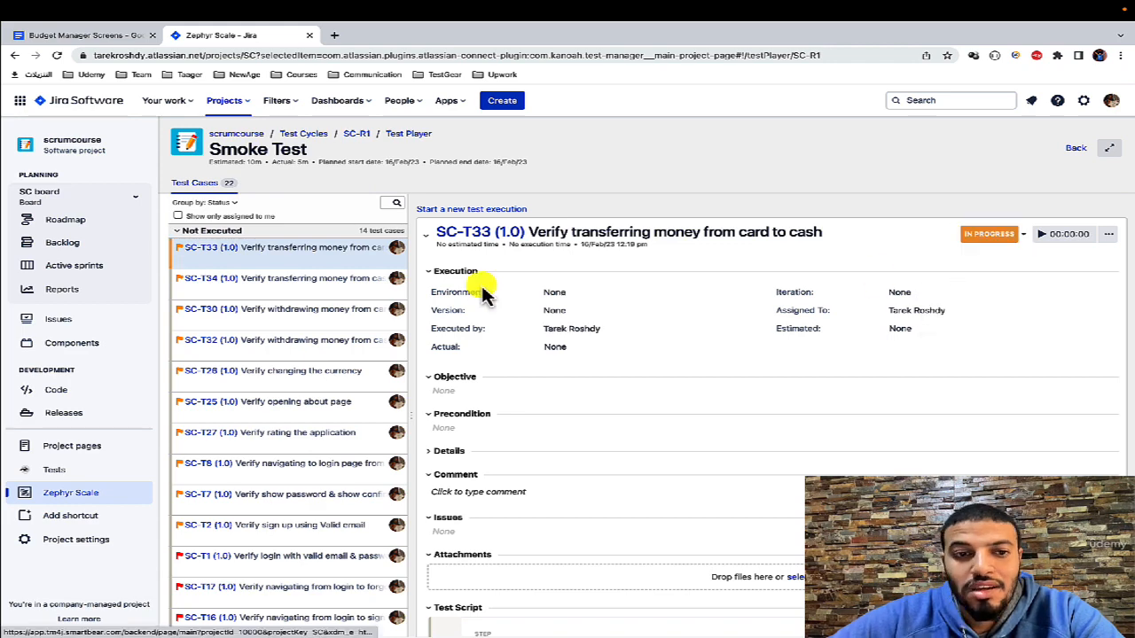
{"action": "left_click", "coordinate": [997, 237]}
{"action": "left_click", "coordinate": [991, 290]}
Step: Set the execution status of SC-T34 (transferring money from cash to card) to Blocked and of SC-T30 (withdrawing from card) to Fail
{"action": "left_click", "coordinate": [363, 280]}
{"action": "left_click", "coordinate": [986, 234]}
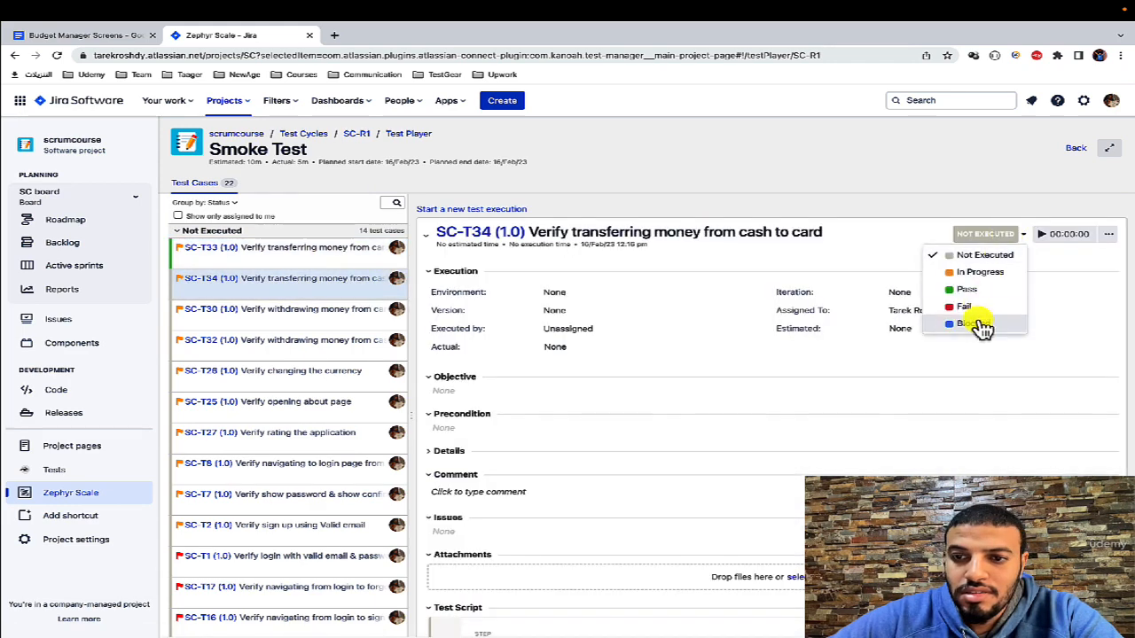
{"action": "left_click", "coordinate": [983, 325]}
{"action": "left_click", "coordinate": [293, 309]}
{"action": "left_click", "coordinate": [988, 234]}
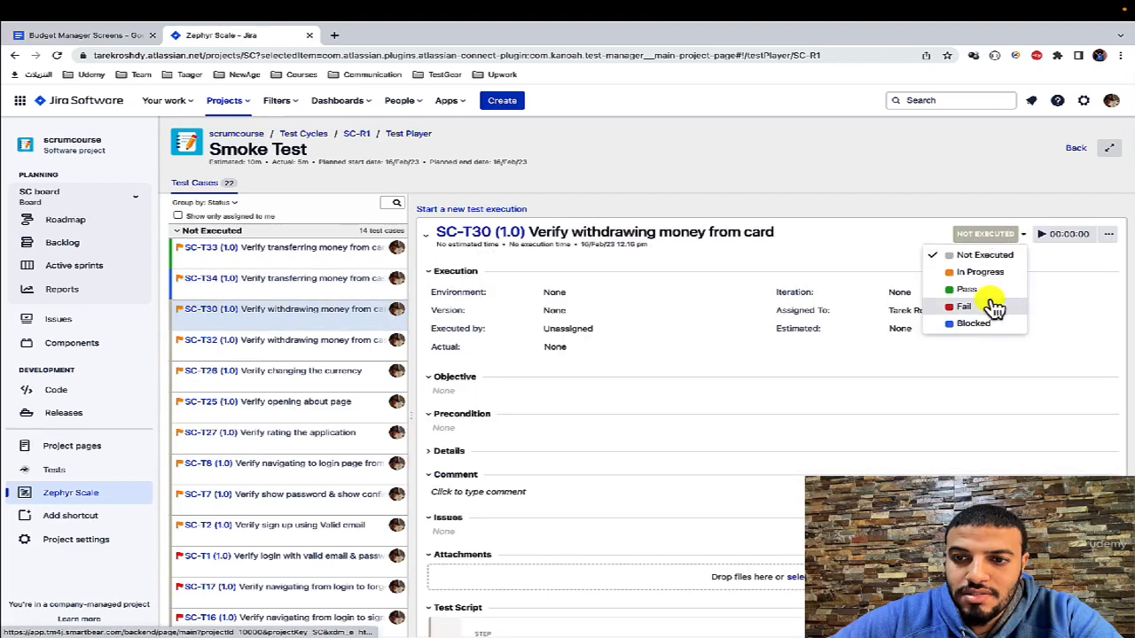
{"action": "left_click", "coordinate": [993, 306]}
Step: Set the execution status of SC-T32 (withdrawing money from cash) to Pass and of SC-T25 (opening about page) to Fail
{"action": "left_click", "coordinate": [330, 341]}
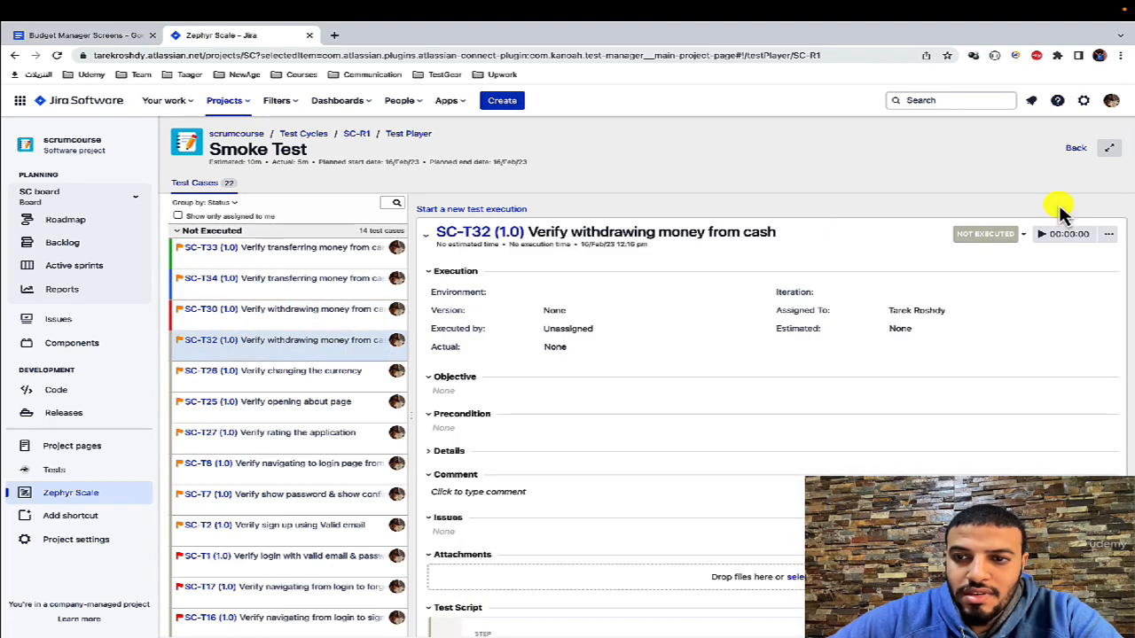
{"action": "left_click", "coordinate": [987, 234]}
{"action": "left_click", "coordinate": [975, 291]}
{"action": "left_click", "coordinate": [331, 402]}
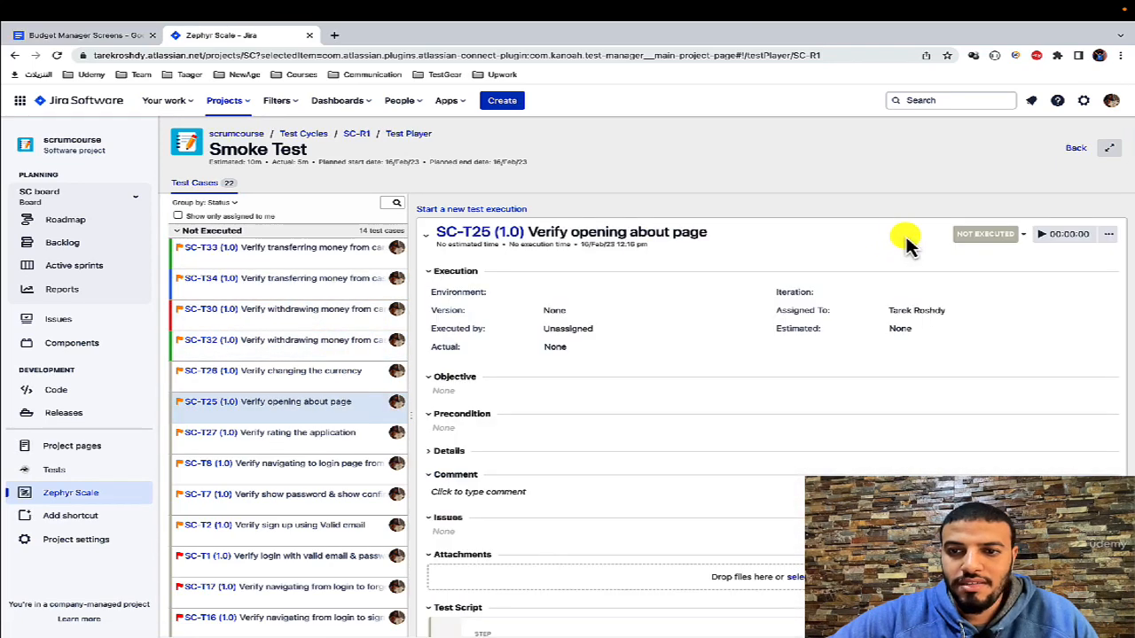
{"action": "left_click", "coordinate": [985, 234]}
{"action": "left_click", "coordinate": [982, 304]}
Step: Set the execution status of SC-T27 (rating the application) to Pass and of SC-T26 (changing the currency) to Fail
{"action": "left_click", "coordinate": [221, 432]}
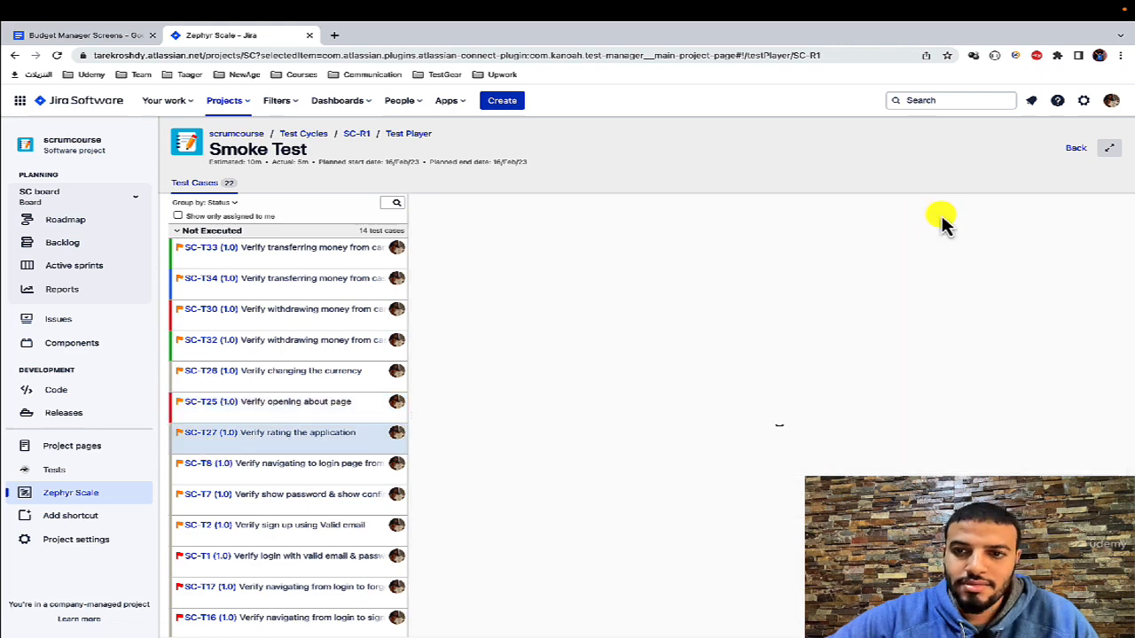
{"action": "left_click", "coordinate": [984, 234]}
{"action": "left_click", "coordinate": [982, 293]}
{"action": "left_click", "coordinate": [293, 373]}
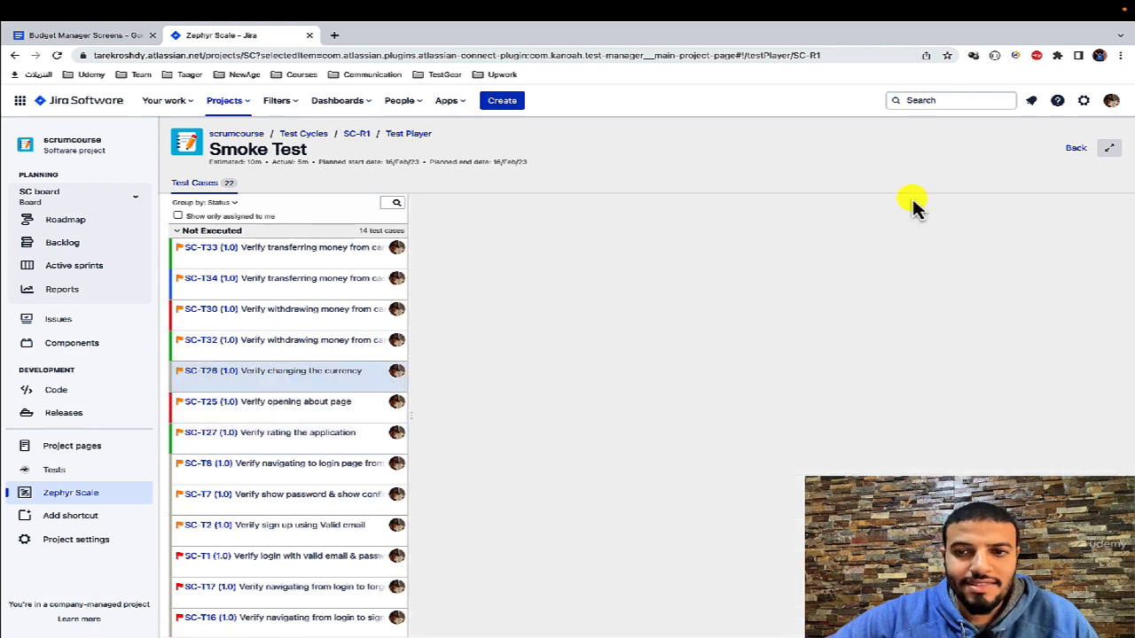
{"action": "left_click", "coordinate": [985, 233]}
{"action": "left_click", "coordinate": [983, 306]}
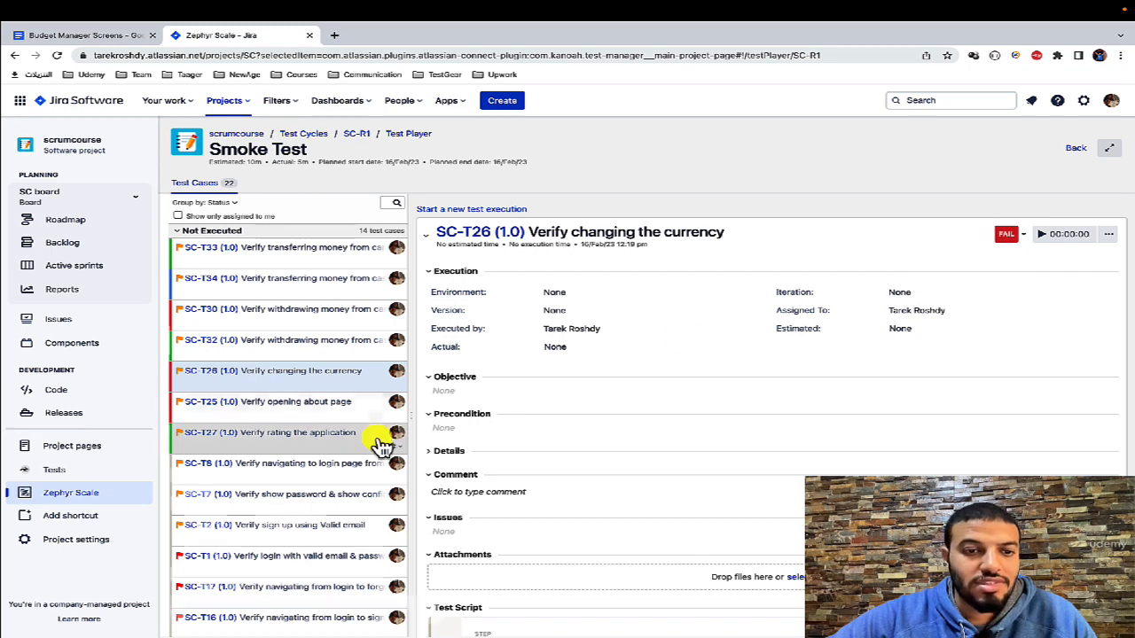
Step: Set the execution status of SC-T8 (login page from sign up page) and SC-T7 (show password) to Pass
{"action": "left_click", "coordinate": [299, 464]}
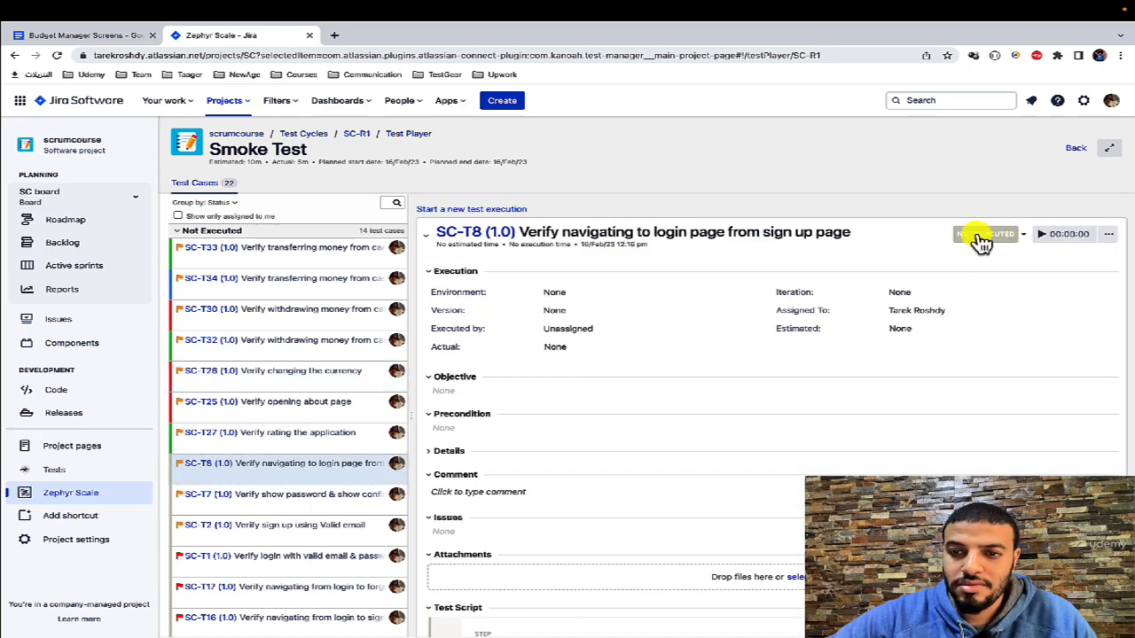
{"action": "left_click", "coordinate": [982, 234]}
{"action": "left_click", "coordinate": [975, 294]}
{"action": "scroll", "coordinate": [322, 504], "scroll_direction": "down", "scroll_amount": 2}
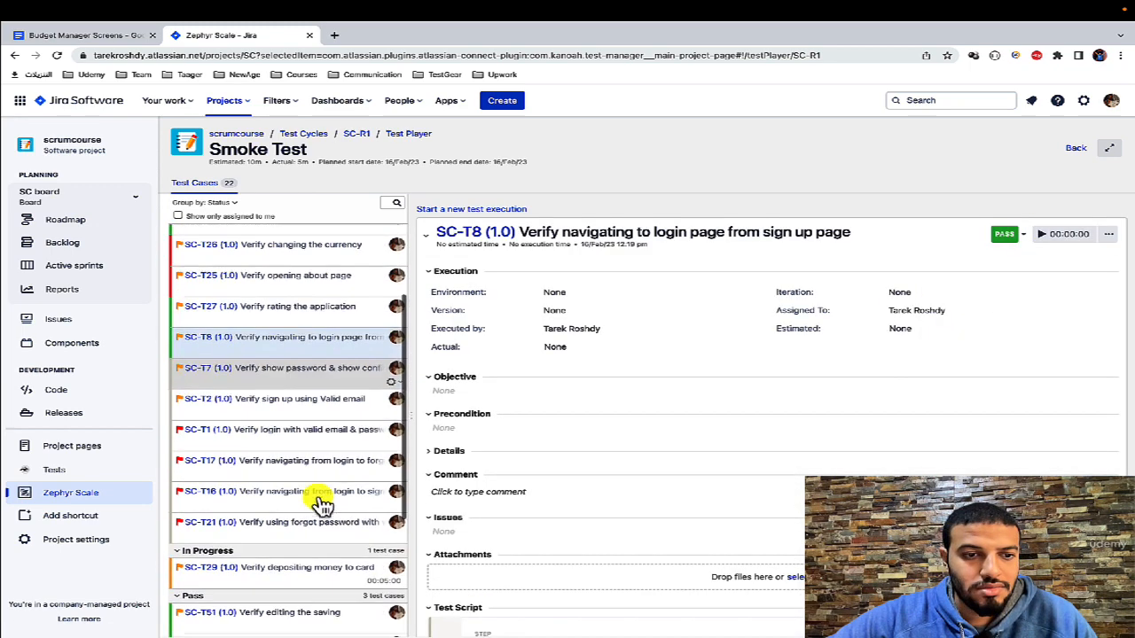
{"action": "left_click", "coordinate": [295, 377]}
{"action": "left_click", "coordinate": [983, 234]}
{"action": "left_click", "coordinate": [902, 293]}
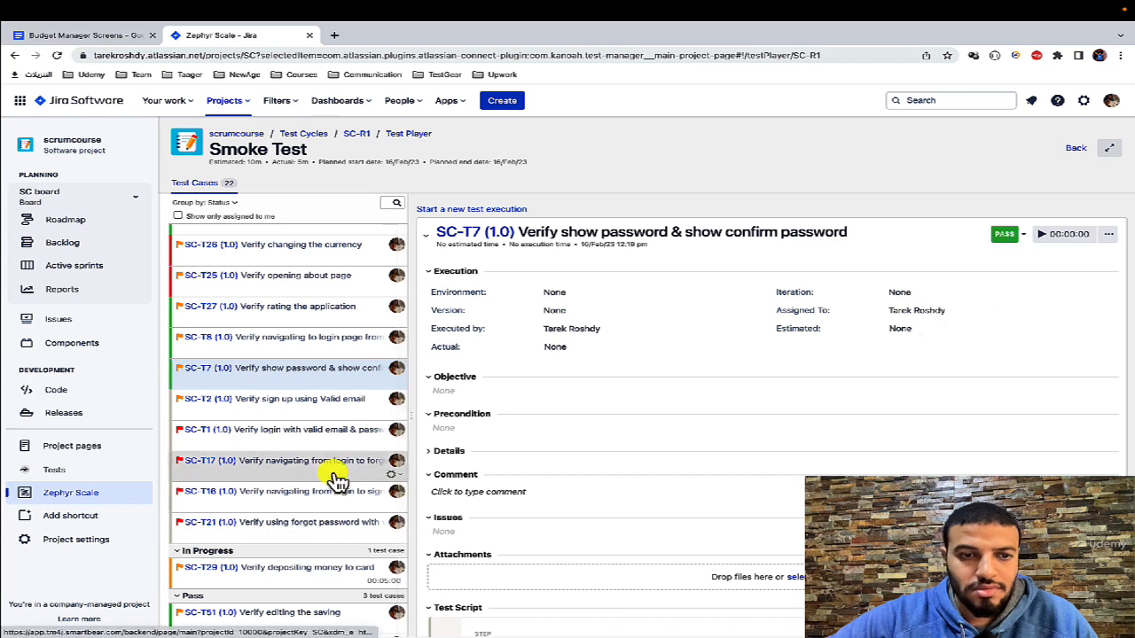
Step: Set the execution status of SC-T1 (login with valid email & password) to Blocked and of SC-T2 (sign up using valid email) to Pass
{"action": "left_click", "coordinate": [299, 427]}
{"action": "left_click", "coordinate": [983, 234]}
{"action": "left_click", "coordinate": [975, 324]}
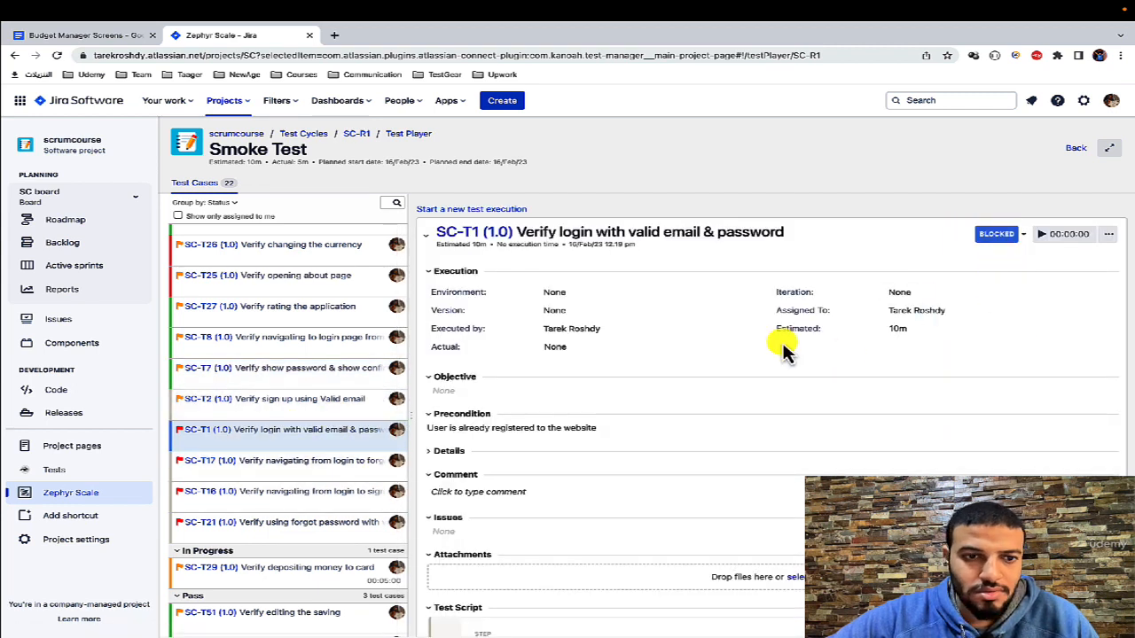
{"action": "left_click", "coordinate": [335, 403]}
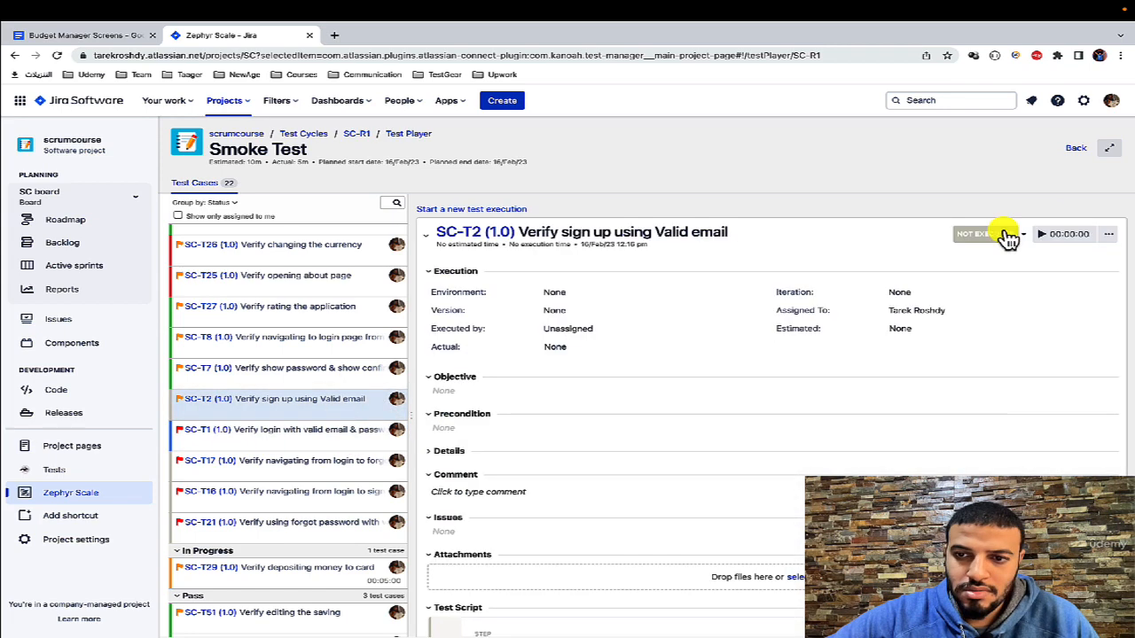
{"action": "left_click", "coordinate": [1009, 238]}
{"action": "left_click", "coordinate": [925, 292]}
Step: Set the execution status of SC-T17 (login to forgot password) to Fail and of SC-T16 (login to sign up) to Pass
{"action": "left_click", "coordinate": [278, 462]}
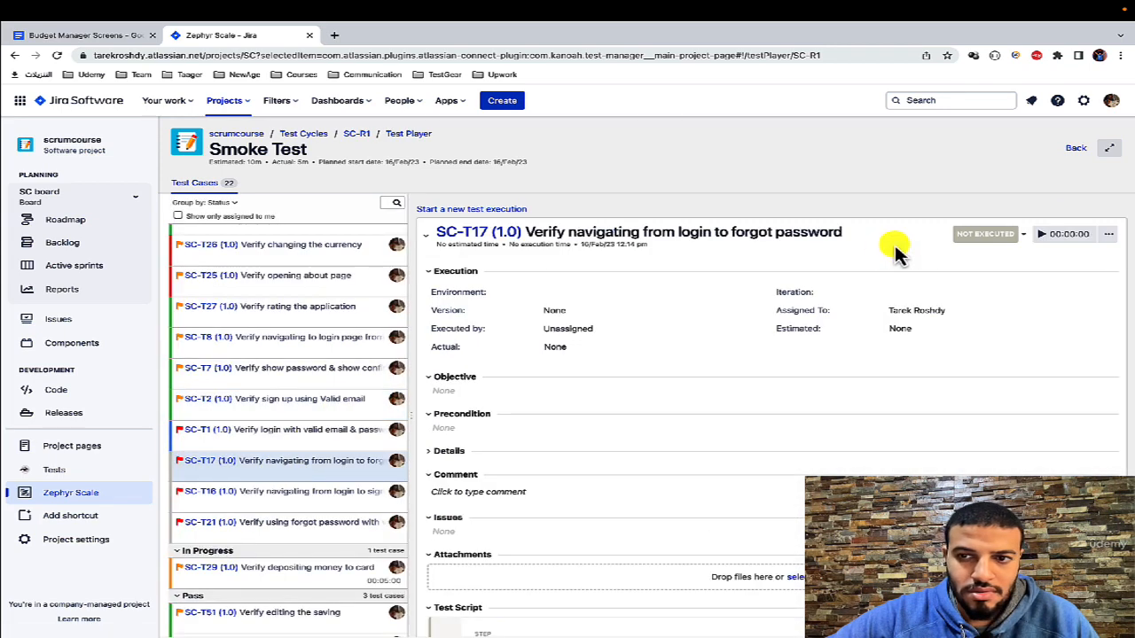
{"action": "left_click", "coordinate": [993, 236]}
{"action": "left_click", "coordinate": [979, 308]}
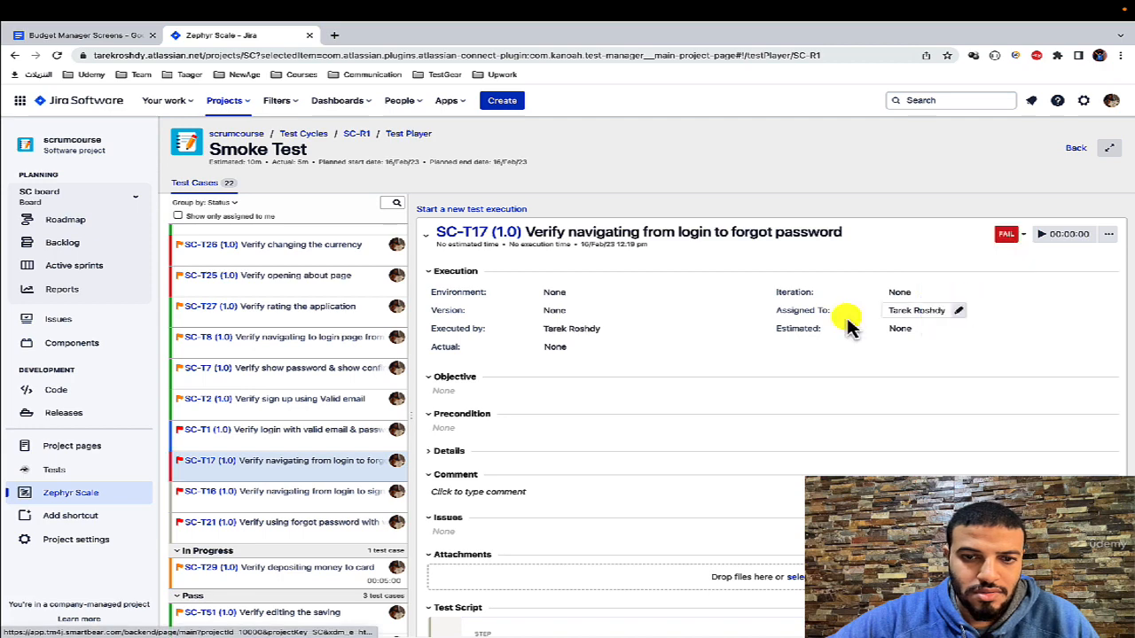
{"action": "left_click", "coordinate": [293, 493]}
{"action": "left_click", "coordinate": [984, 234]}
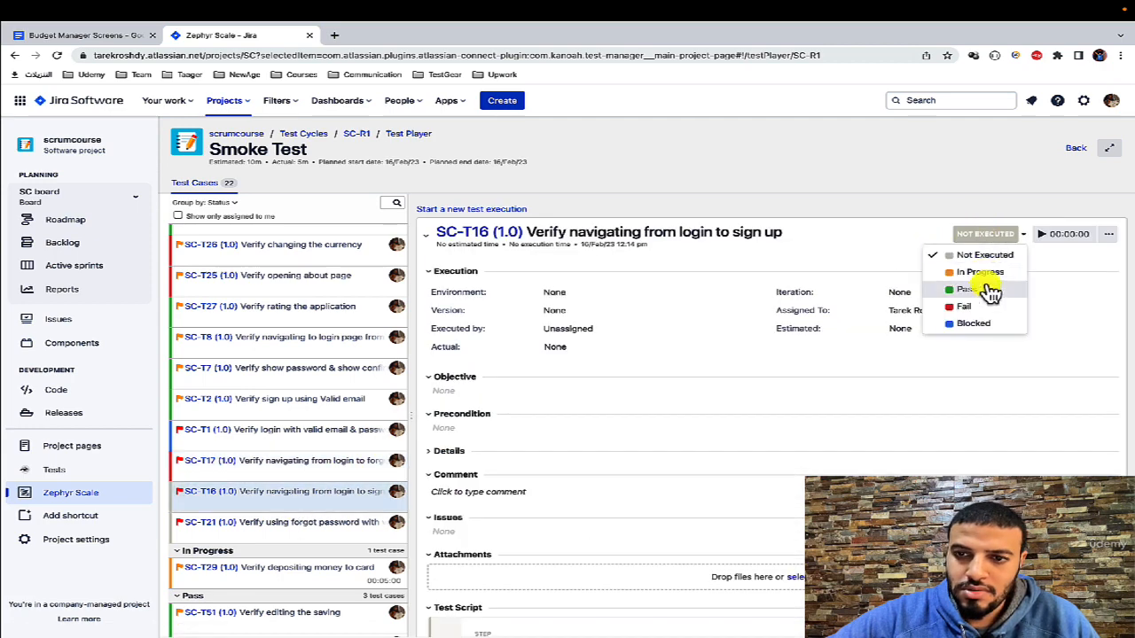
{"action": "left_click", "coordinate": [986, 290]}
Step: Set the execution status of SC-T21 (forgot password with valid email) to Pass and of SC-T29 (depositing money to card) to Fail
{"action": "left_click", "coordinate": [250, 521]}
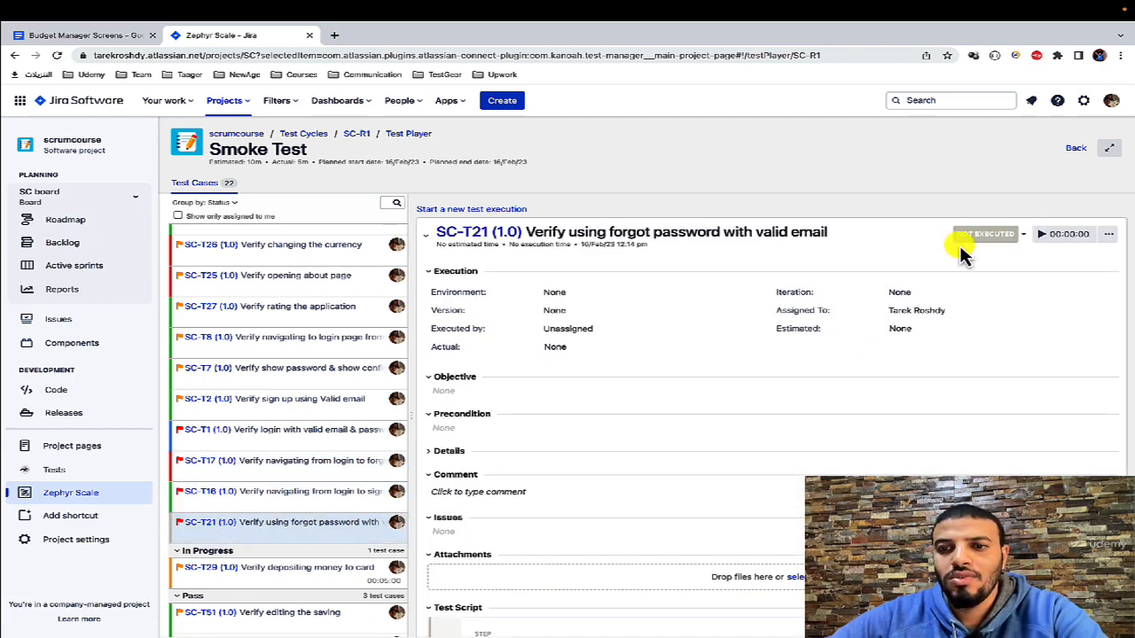
{"action": "left_click", "coordinate": [984, 234]}
{"action": "left_click", "coordinate": [979, 290]}
{"action": "left_click", "coordinate": [266, 568]}
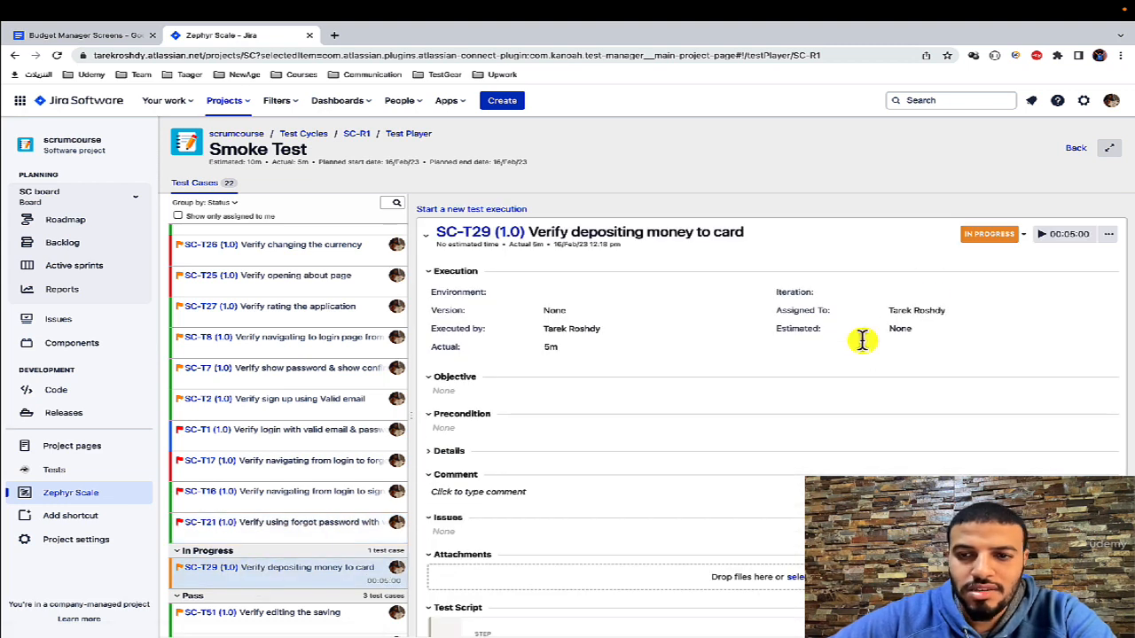
{"action": "left_click", "coordinate": [1001, 236]}
{"action": "left_click", "coordinate": [392, 581]}
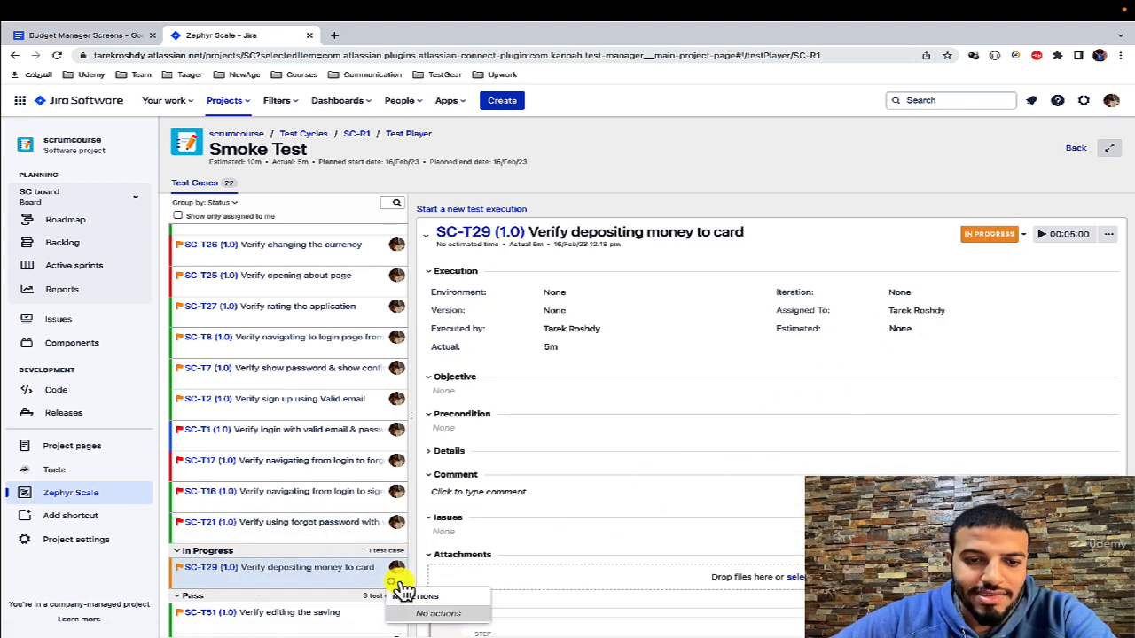
{"action": "left_click", "coordinate": [988, 234]}
{"action": "left_click", "coordinate": [975, 304]}
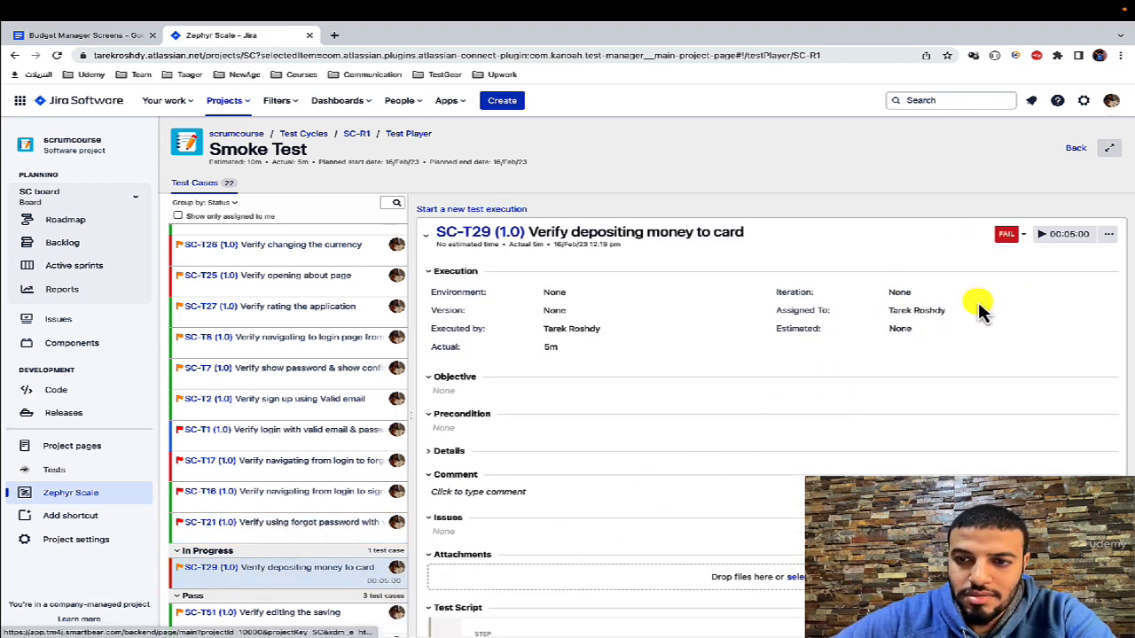
Step: Reload the Smoke Test player, return to the test cycles list and check the Smoke Test's execution status breakdown
{"action": "left_click", "coordinate": [315, 55]}
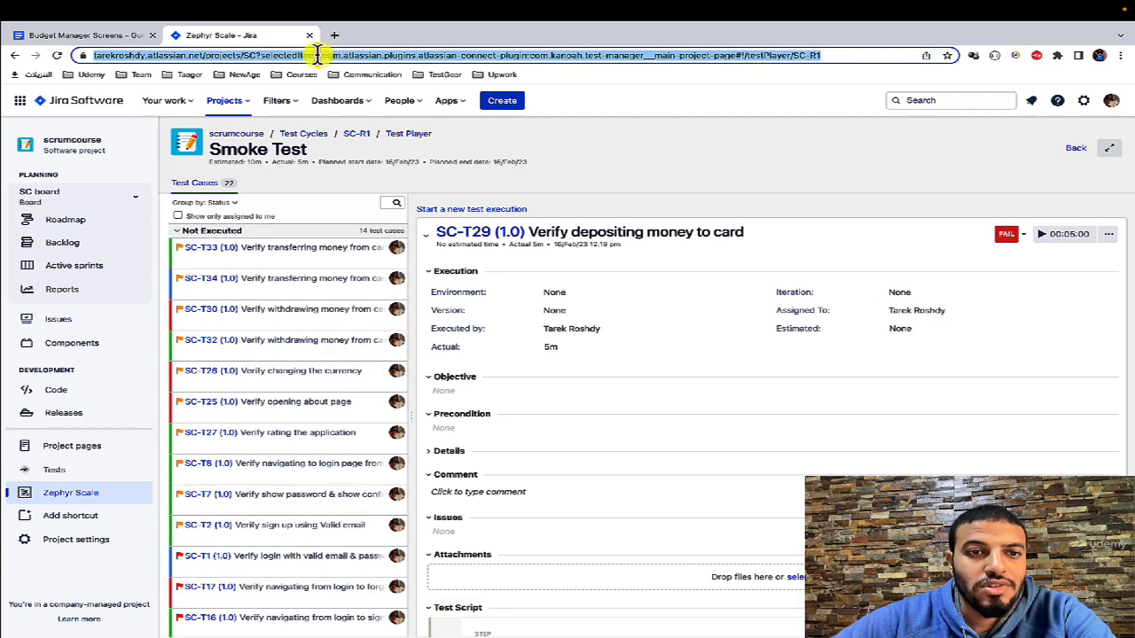
{"action": "key", "text": "Return"}
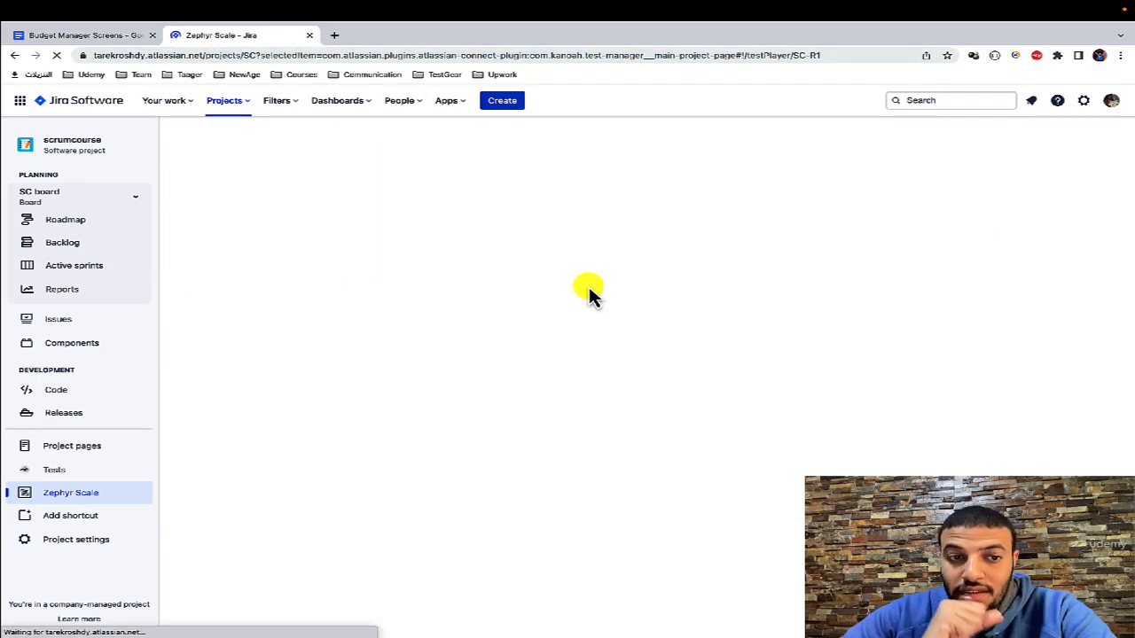
{"action": "scroll", "coordinate": [324, 341], "scroll_direction": "down", "scroll_amount": 5}
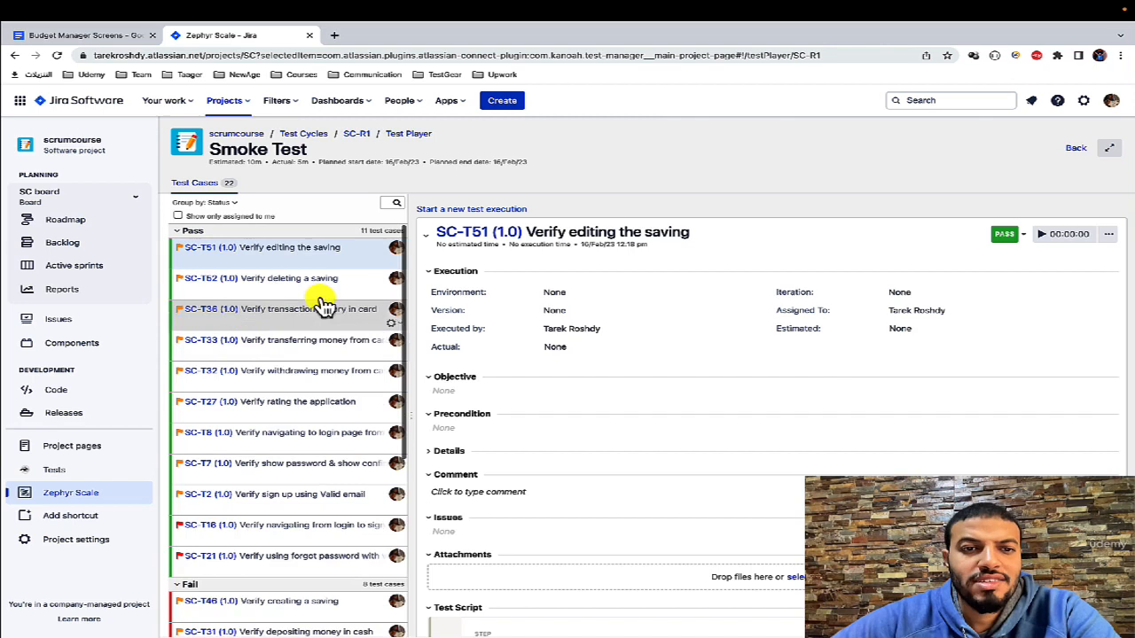
{"action": "left_click", "coordinate": [303, 134]}
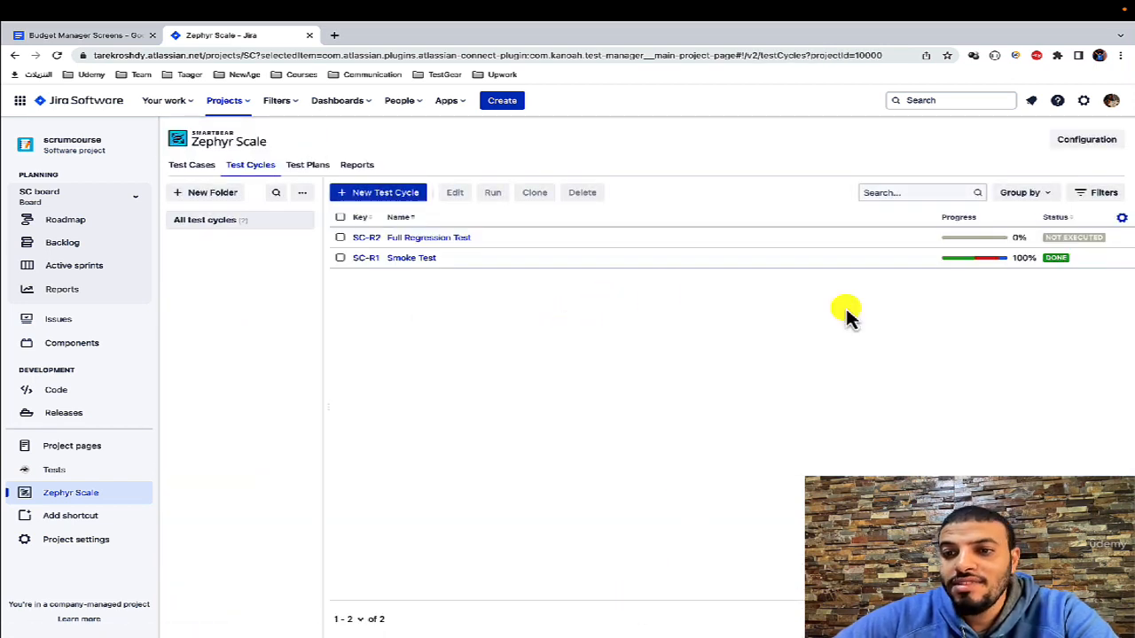
{"action": "mouse_move", "coordinate": [988, 264]}
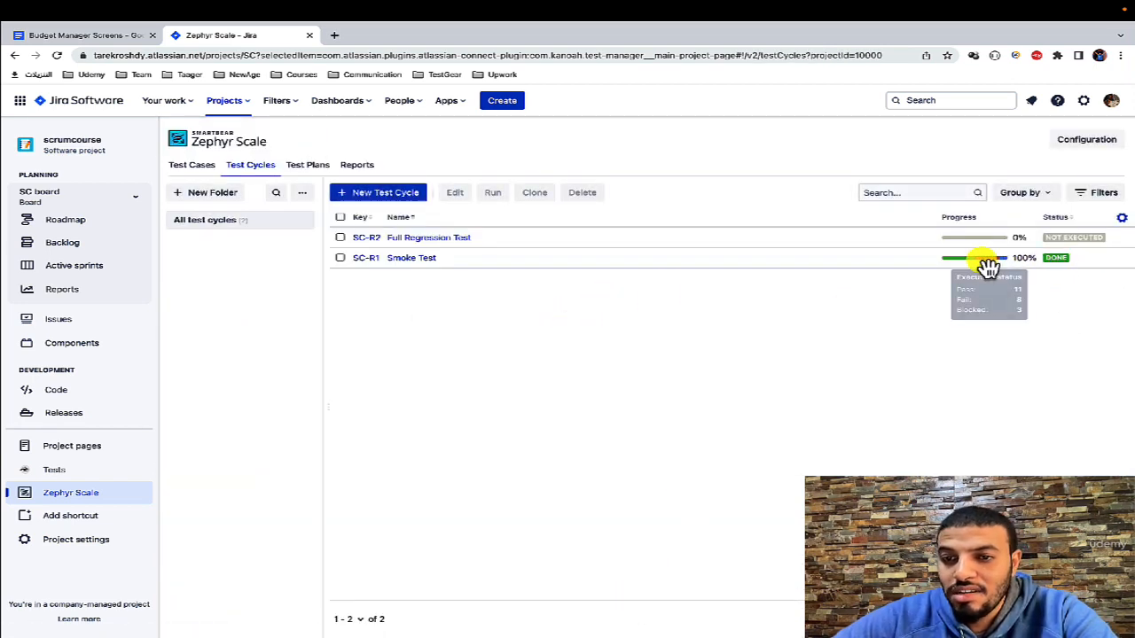